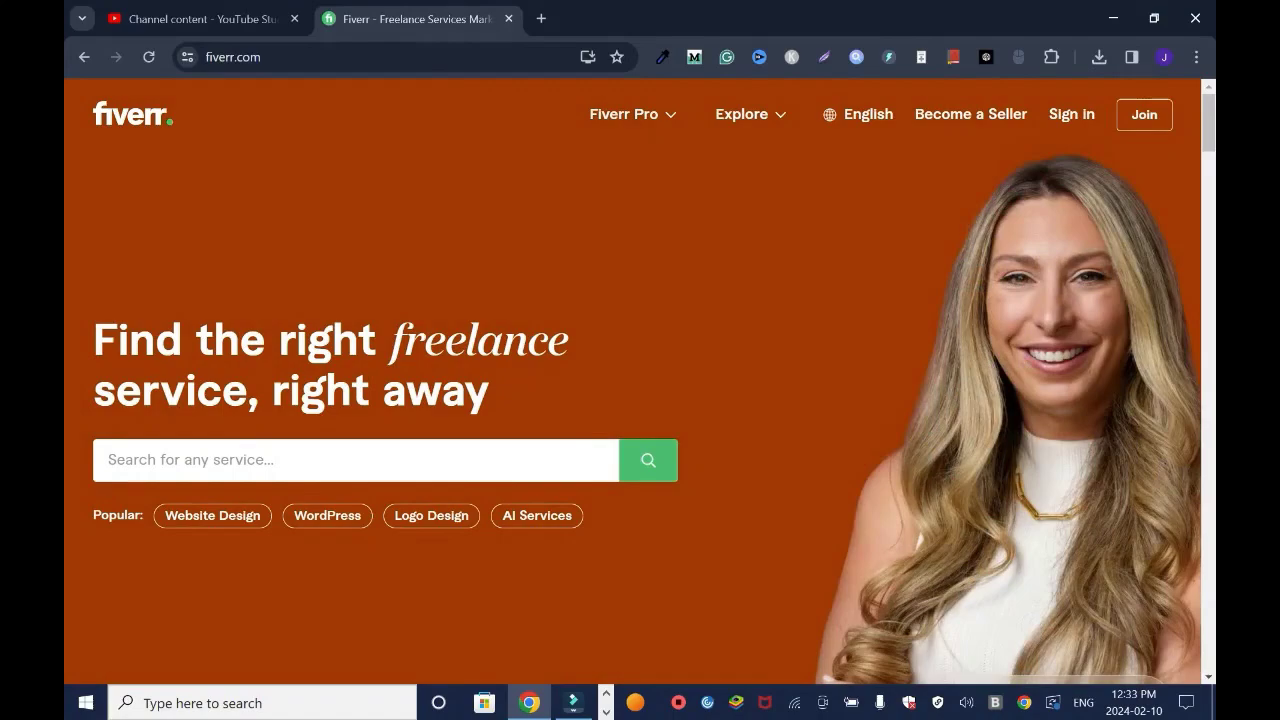
Scroll the Fiverr homepage down to the footer's Community links showing Affiliates.
scroll(640, 400, "down", 10)
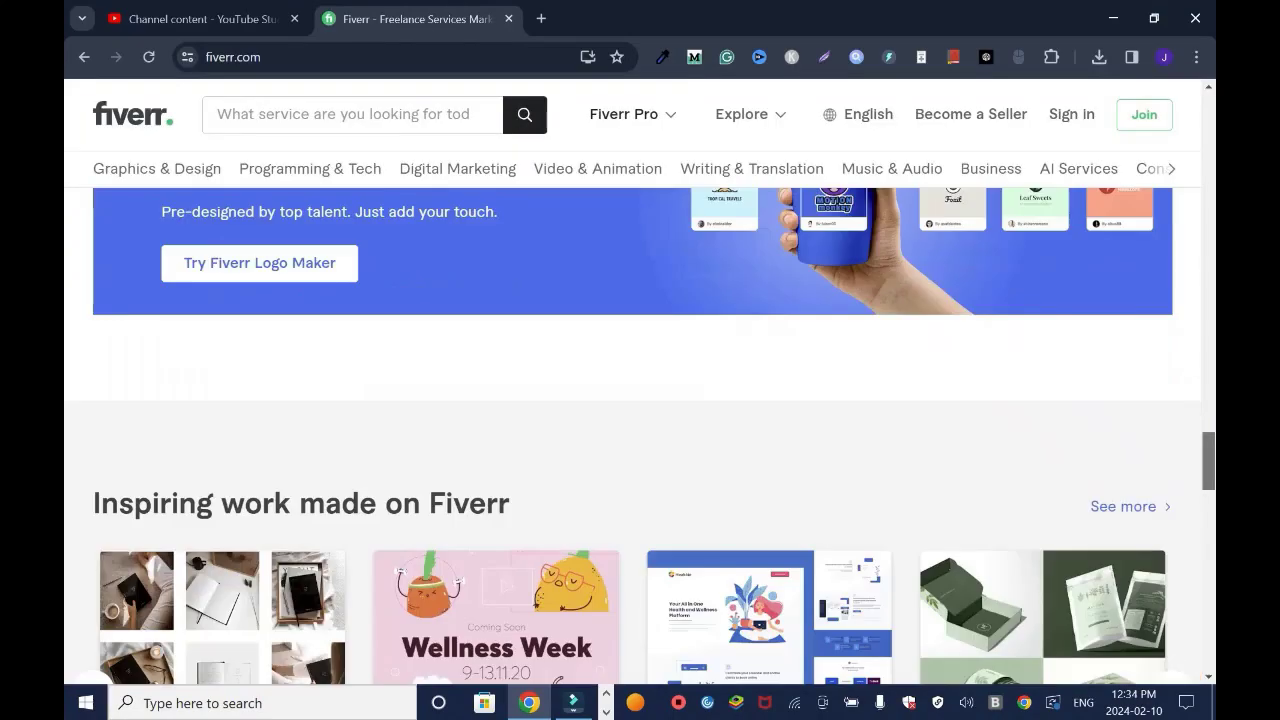
scroll(640, 400, "down", 3)
scroll(640, 400, "down", 2)
scroll(640, 400, "down", 5)
scroll(640, 400, "down", 3)
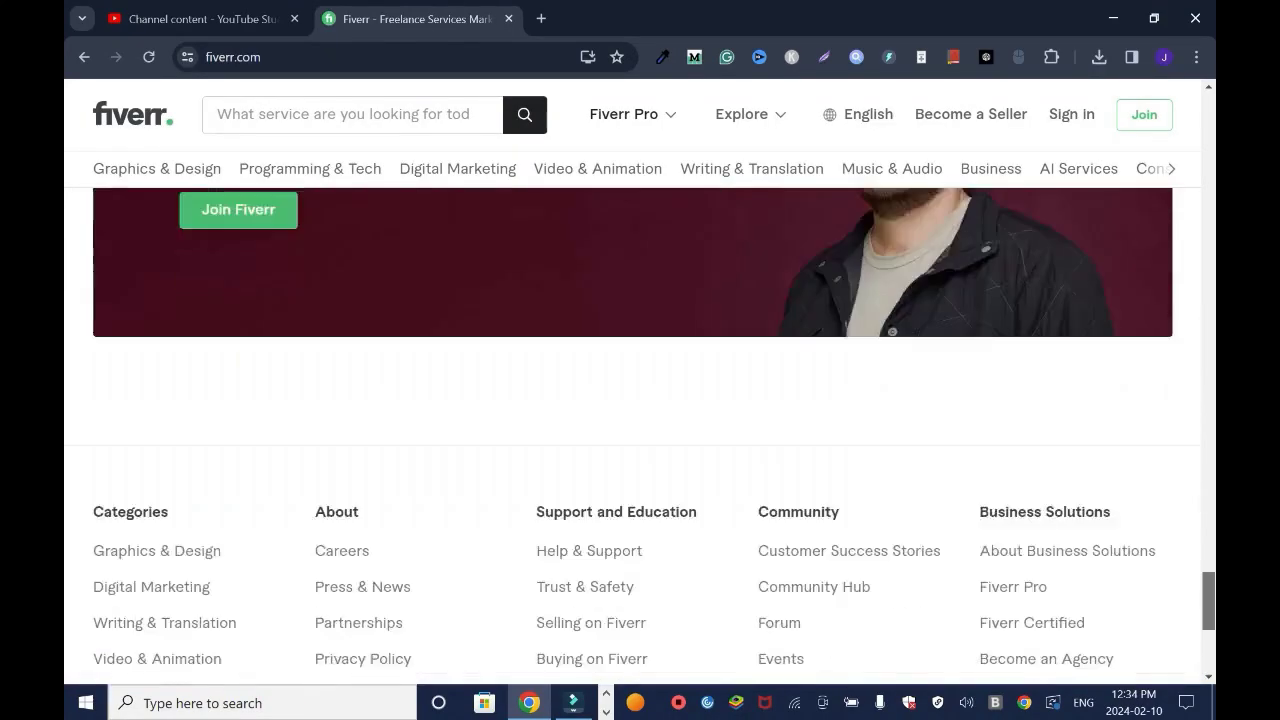
scroll(640, 400, "down", 2)
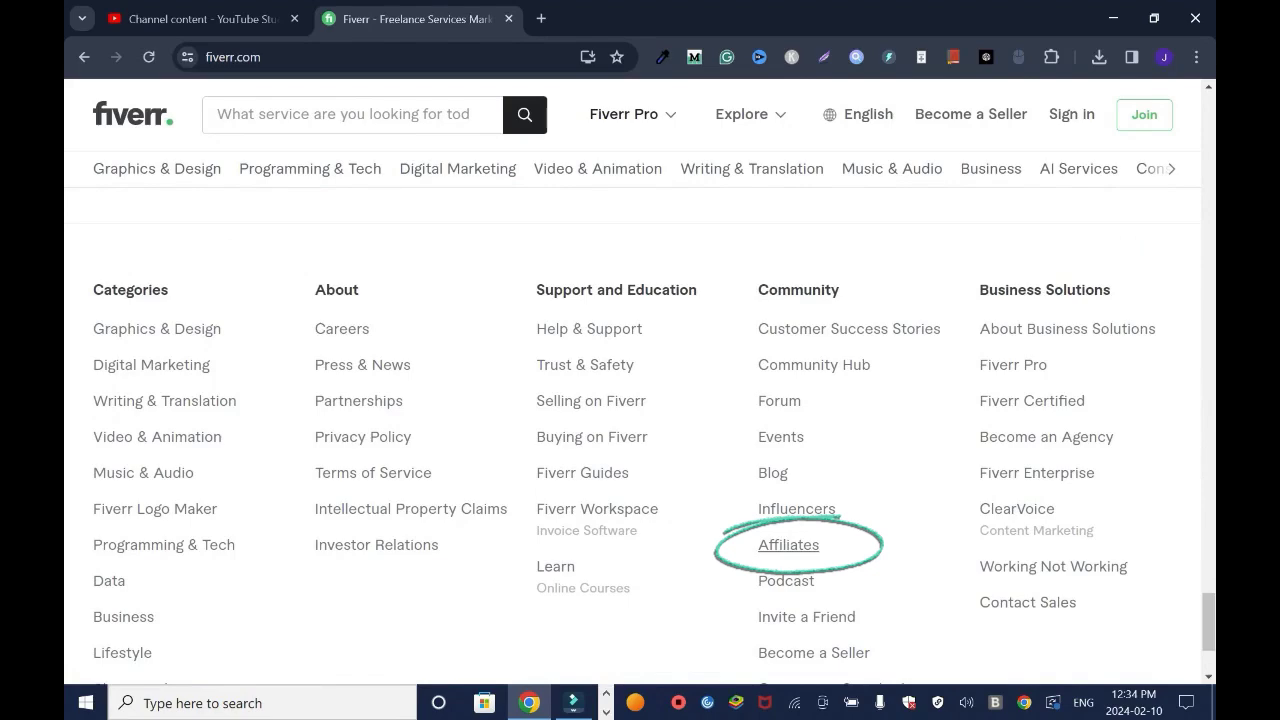
Open Affiliates from the footer, browse the commission tiers, and return to the page top.
left_click(788, 545)
scroll(640, 400, "down", 5)
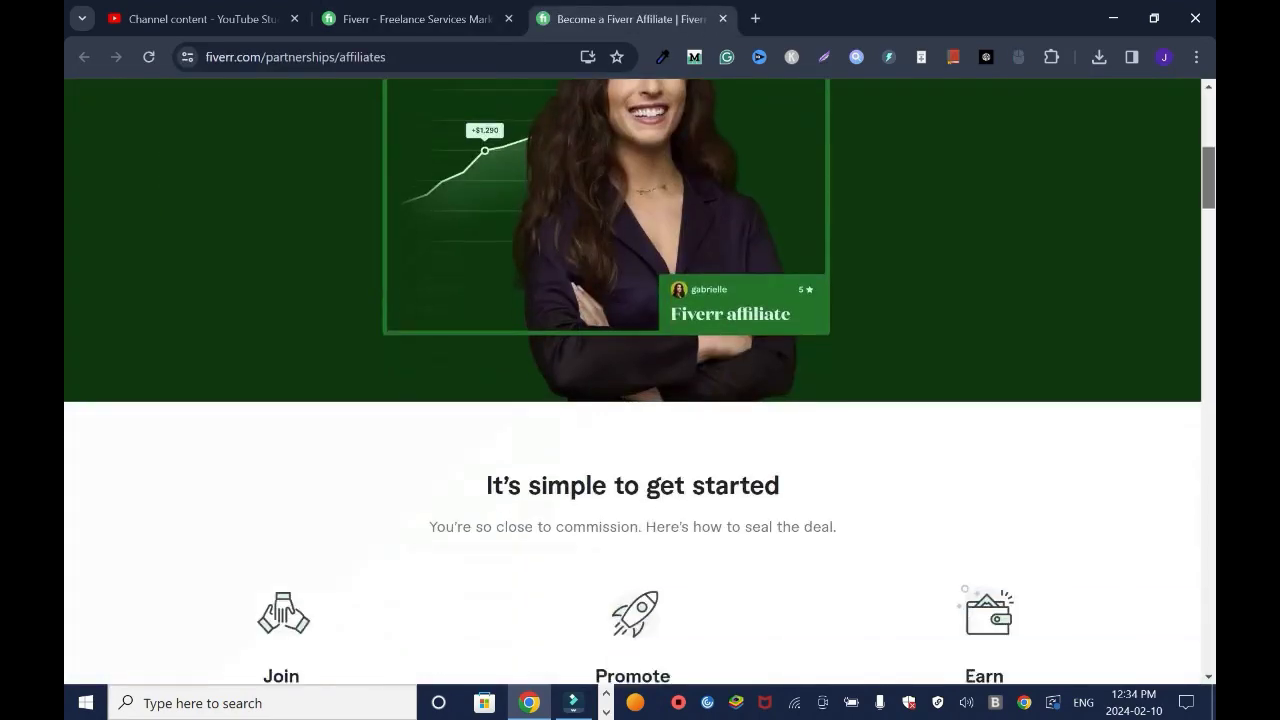
scroll(640, 400, "down", 5)
scroll(640, 400, "up", 2)
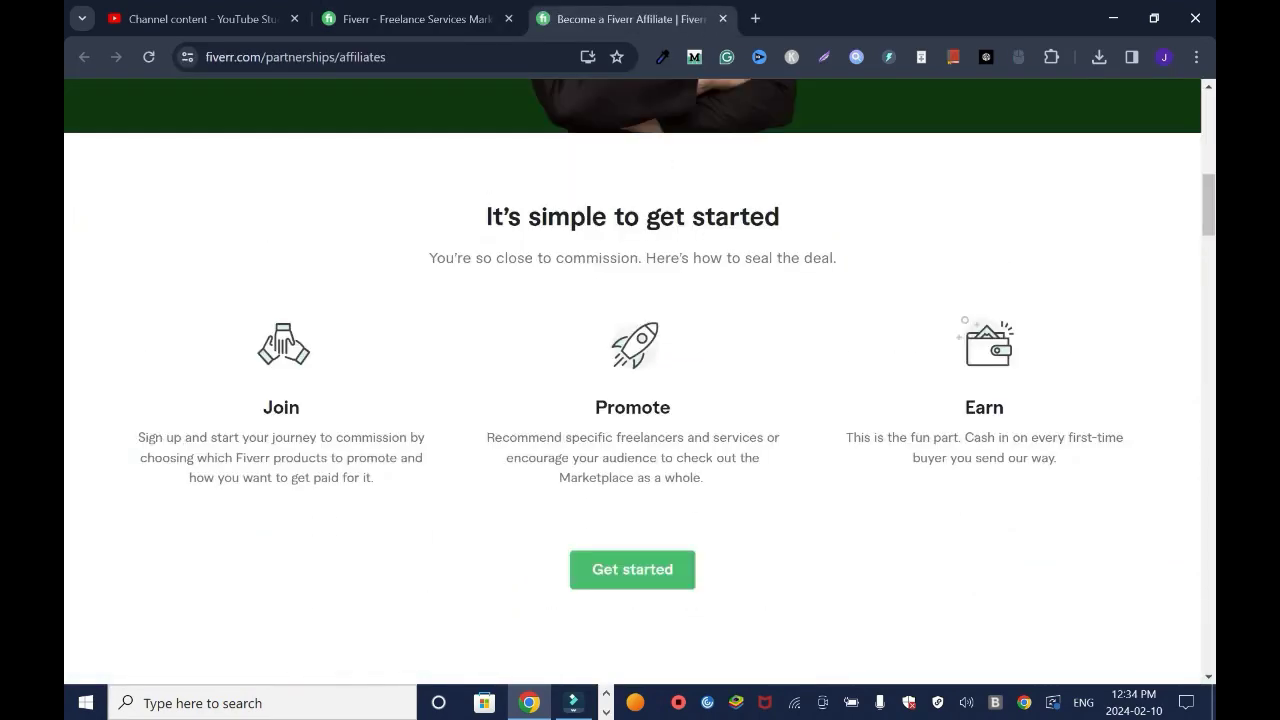
scroll(640, 400, "down", 5)
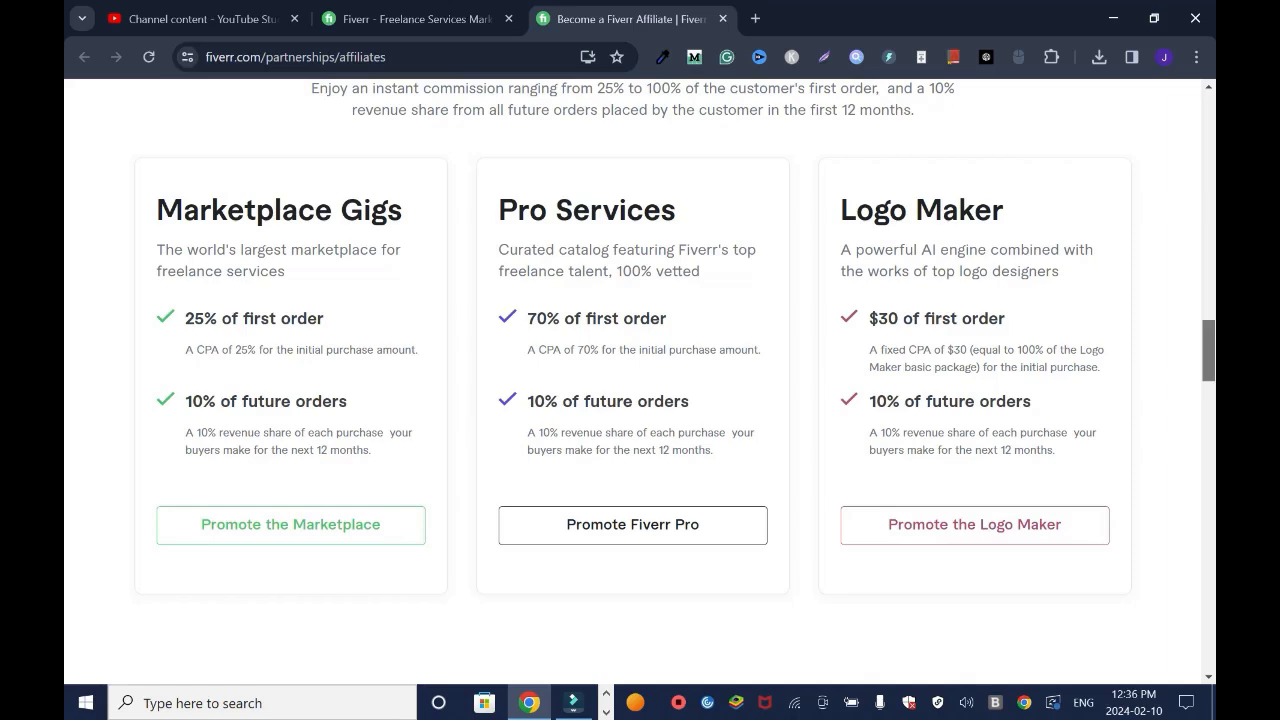
key("Home")
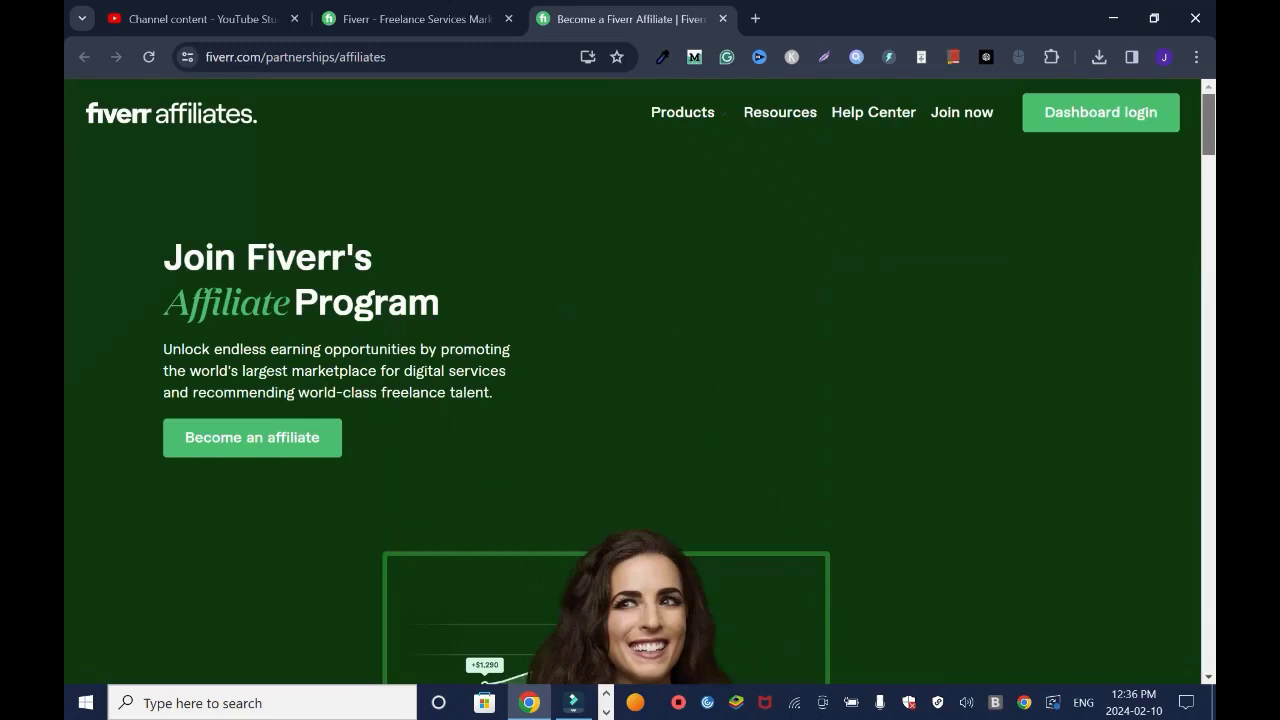
scroll(640, 400, "down", 1)
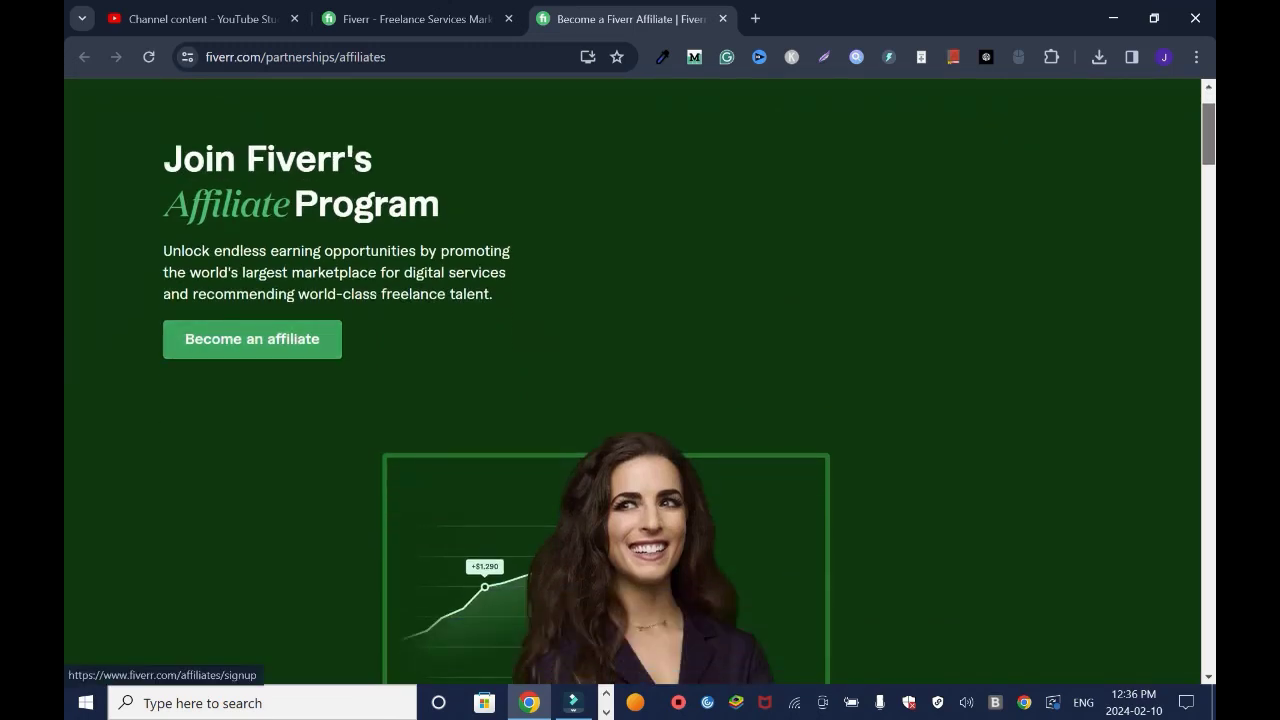
Open the 'Become an affiliate' signup form and scroll through its empty fields.
left_click(252, 339)
scroll(640, 400, "down", 5)
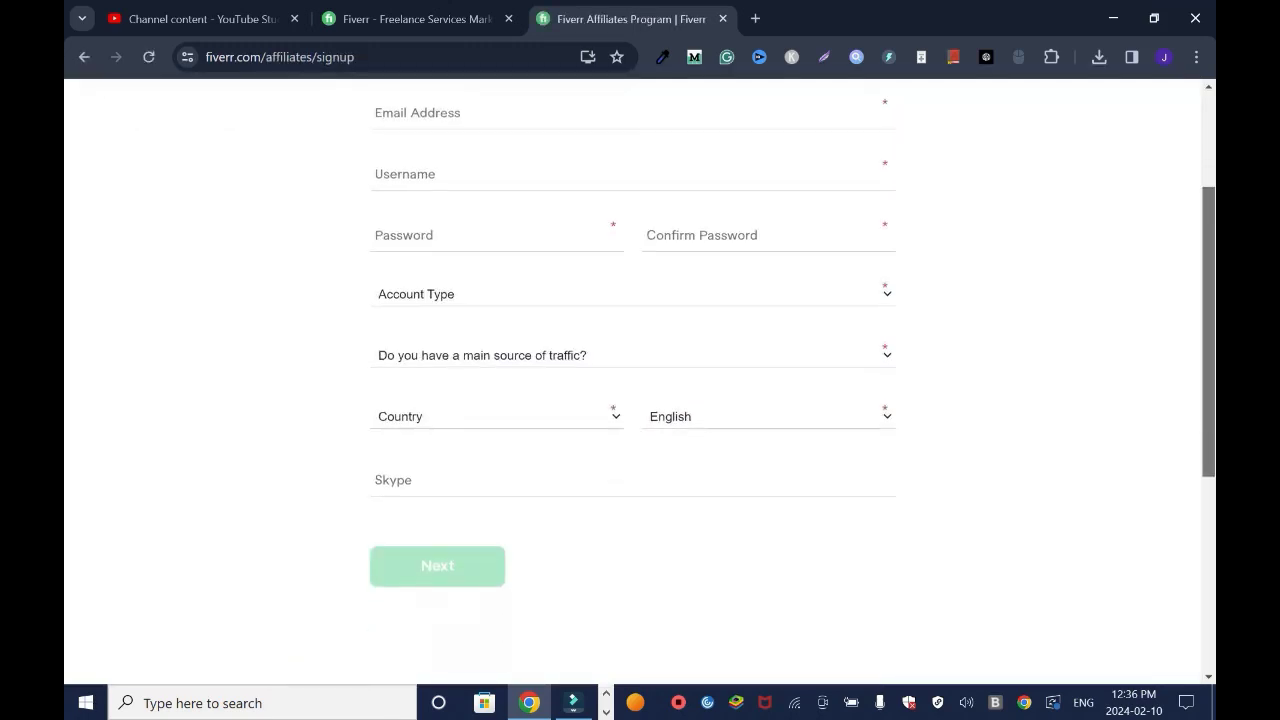
scroll(640, 400, "down", 1)
scroll(640, 400, "up", 6)
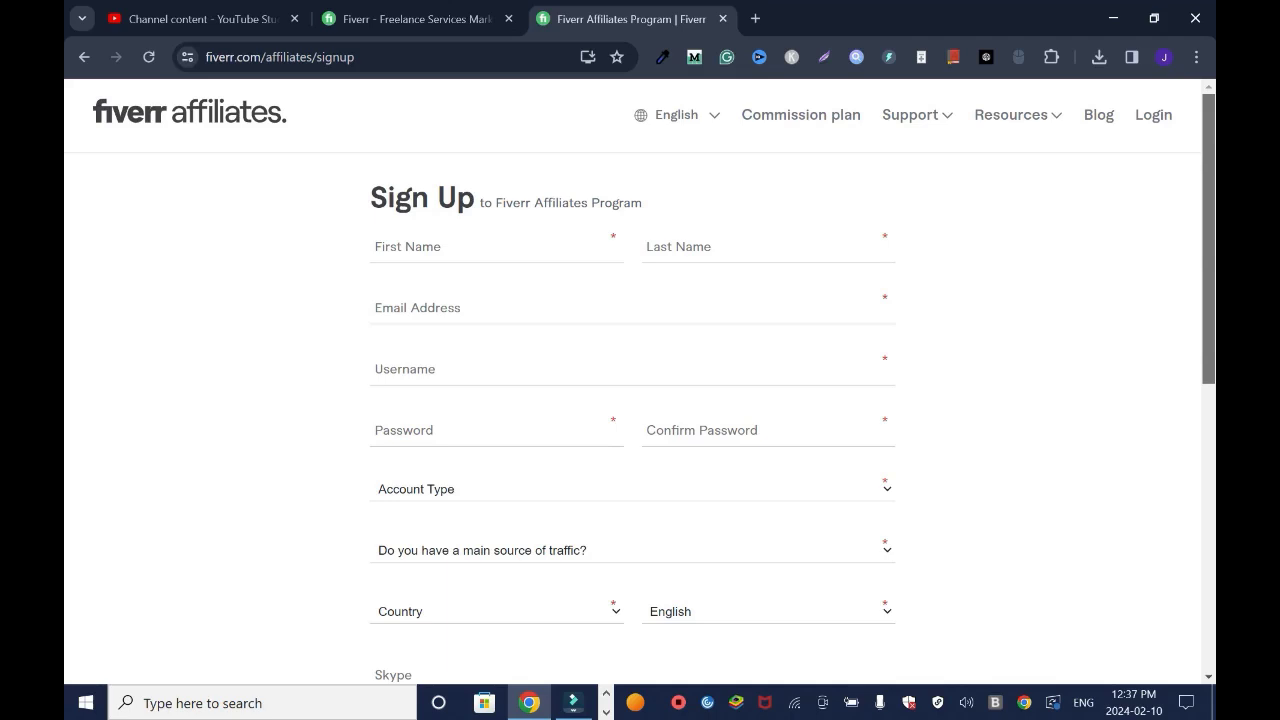
scroll(640, 380, "down", 1)
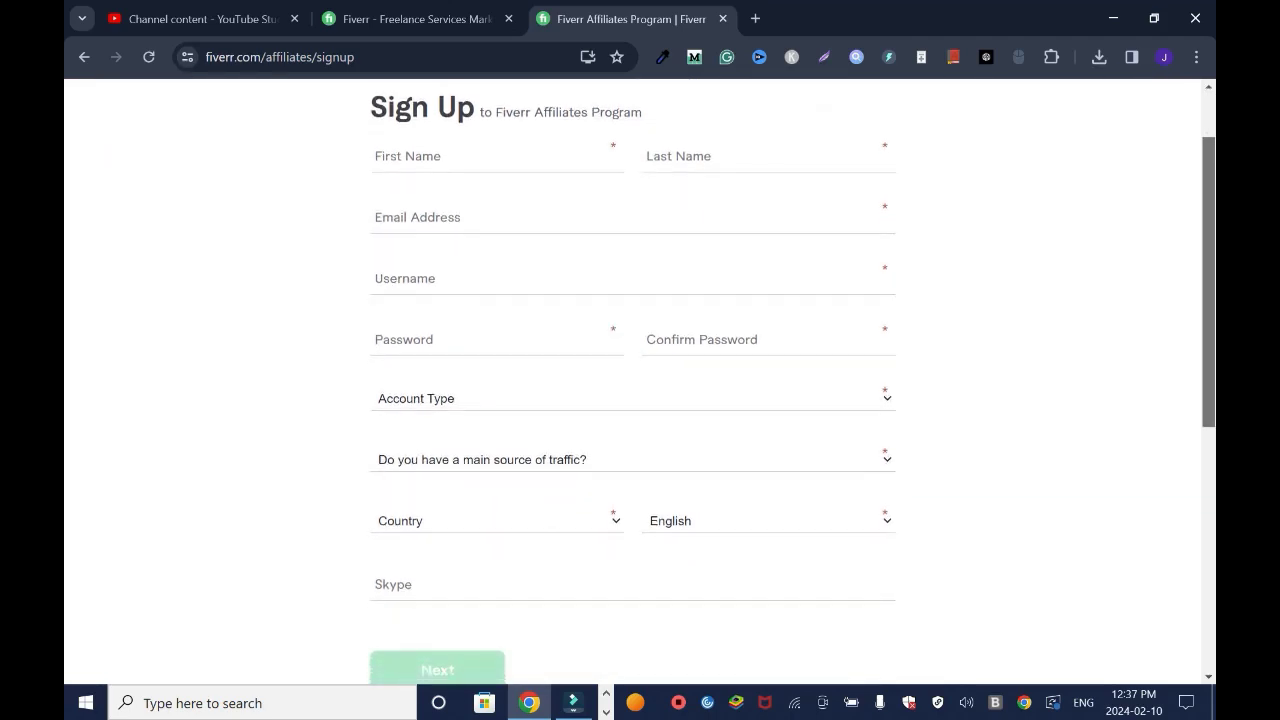
scroll(640, 380, "up", 1)
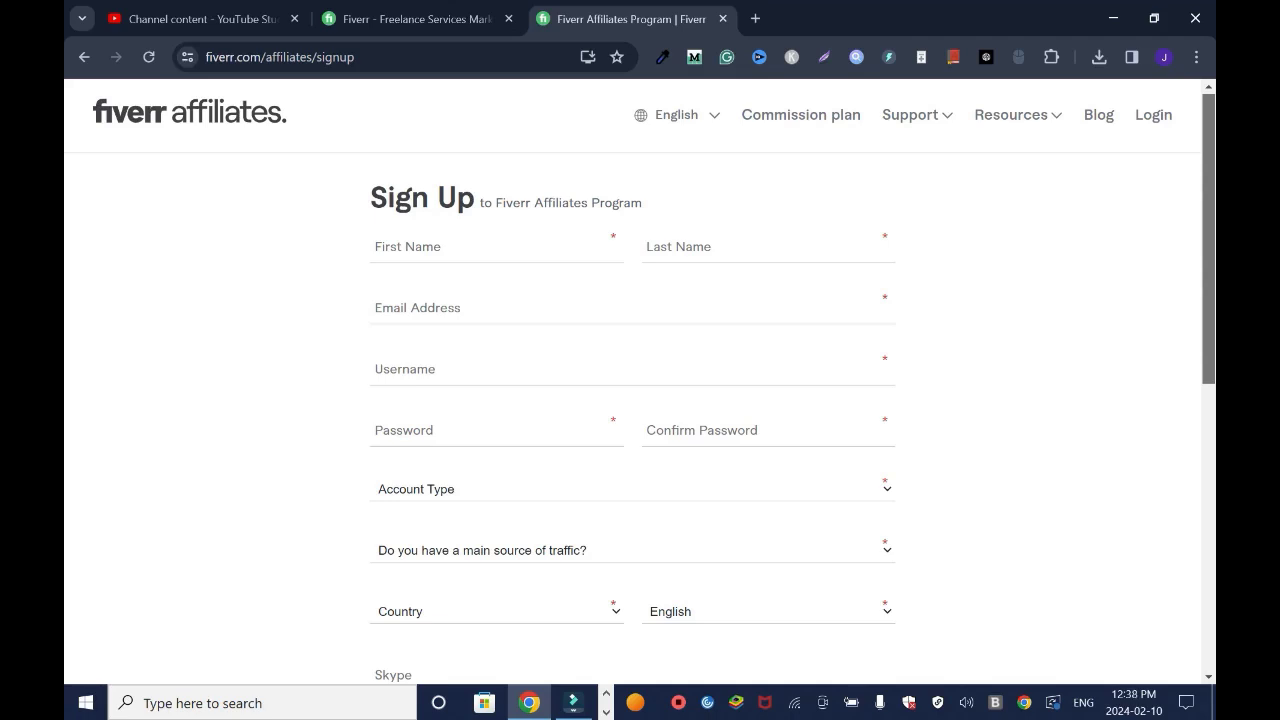
left_click(200, 18)
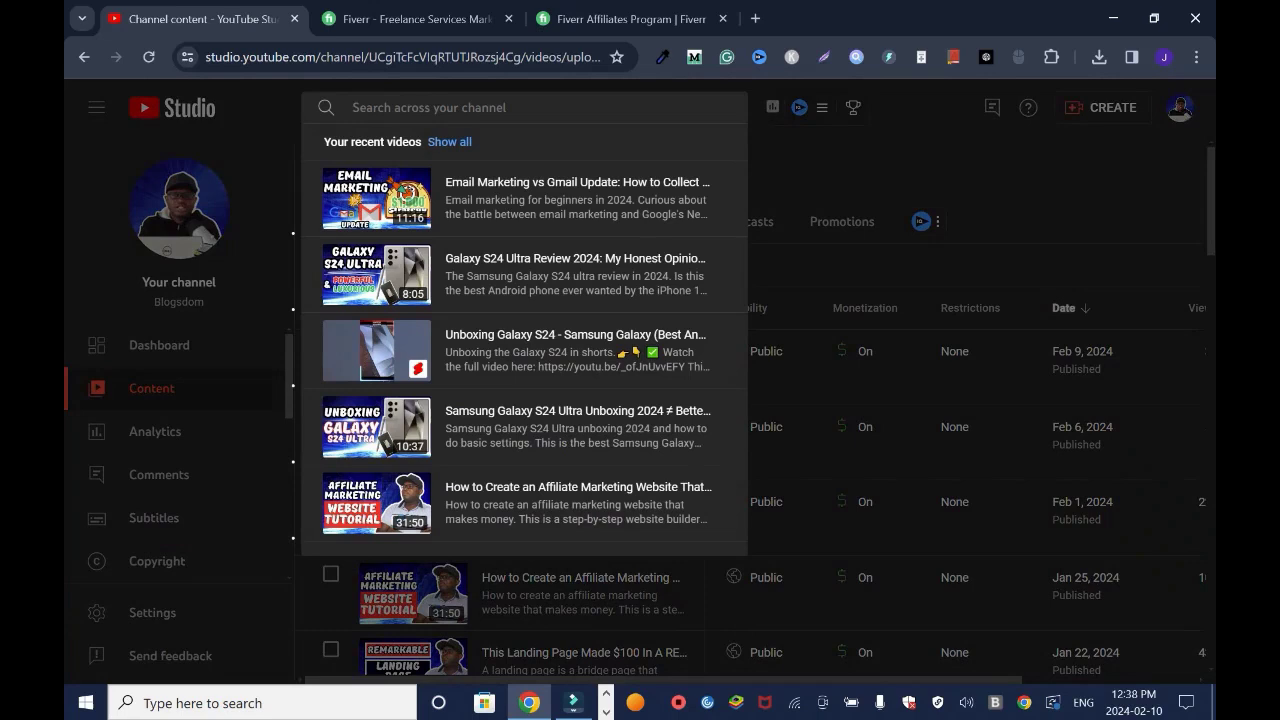
type("fiverr")
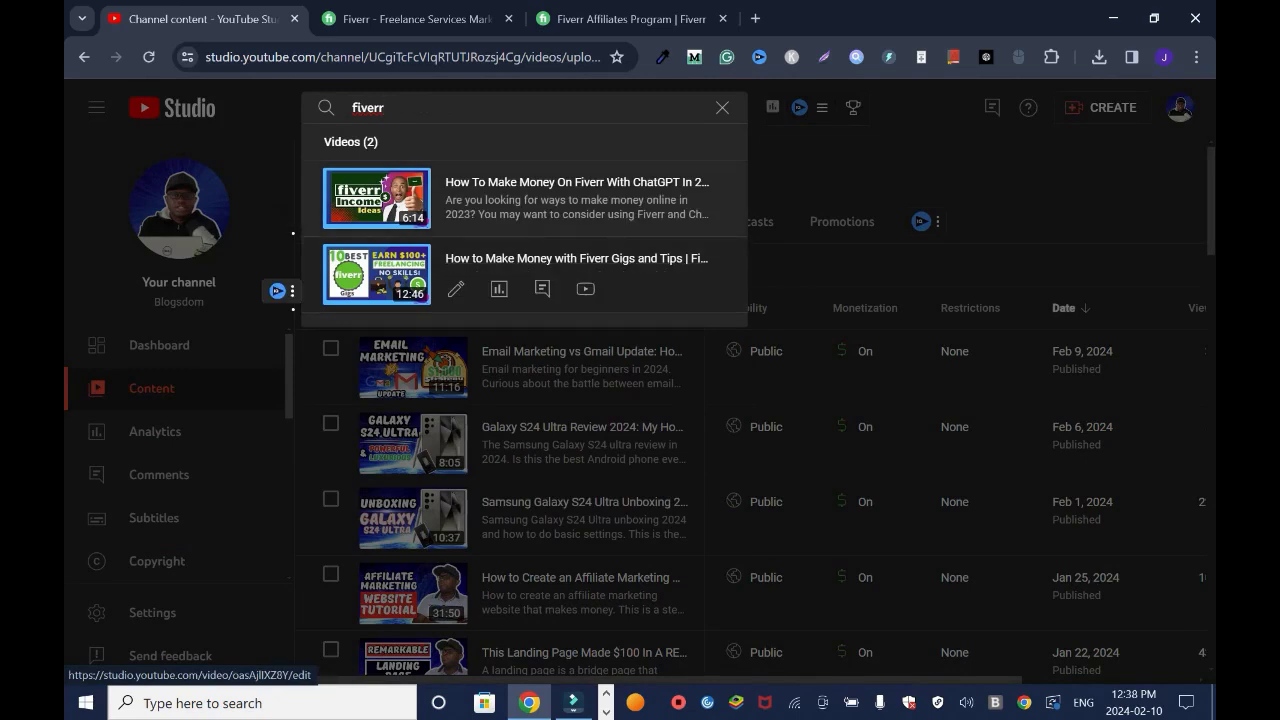
key("ctrl+3")
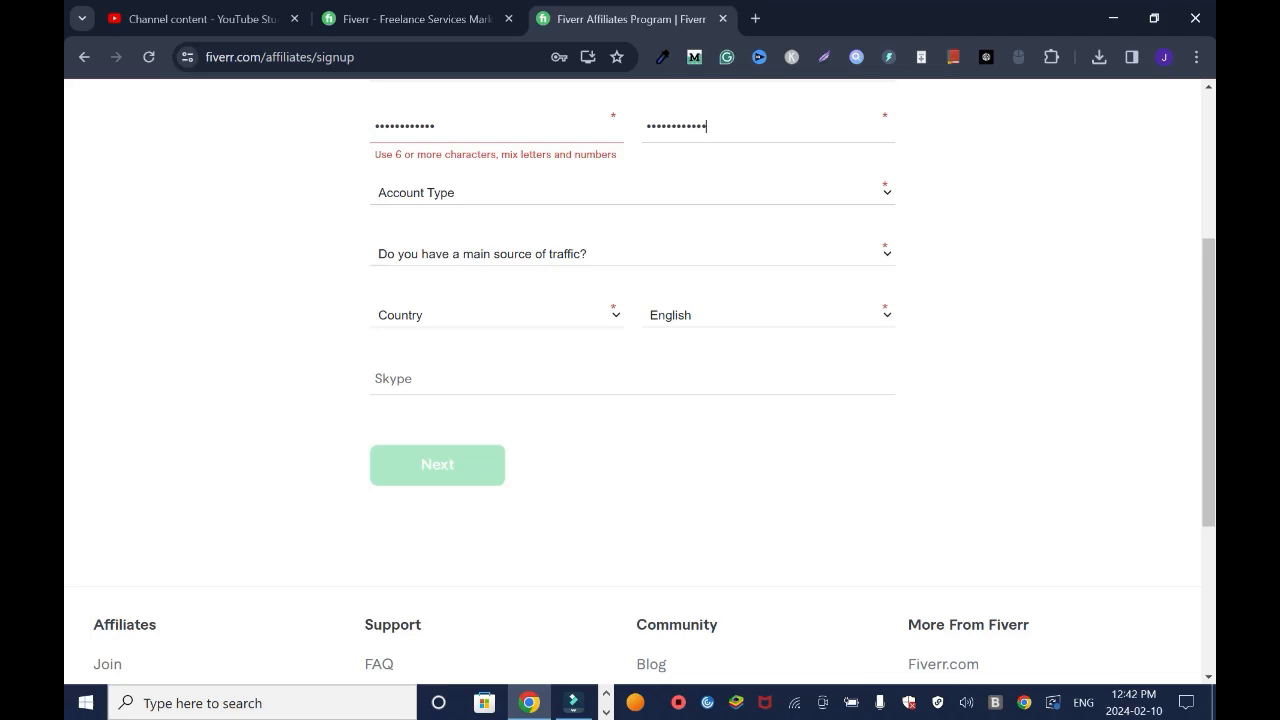
Set the Account Type dropdown to Private.
key("Tab")
key("alt+Down")
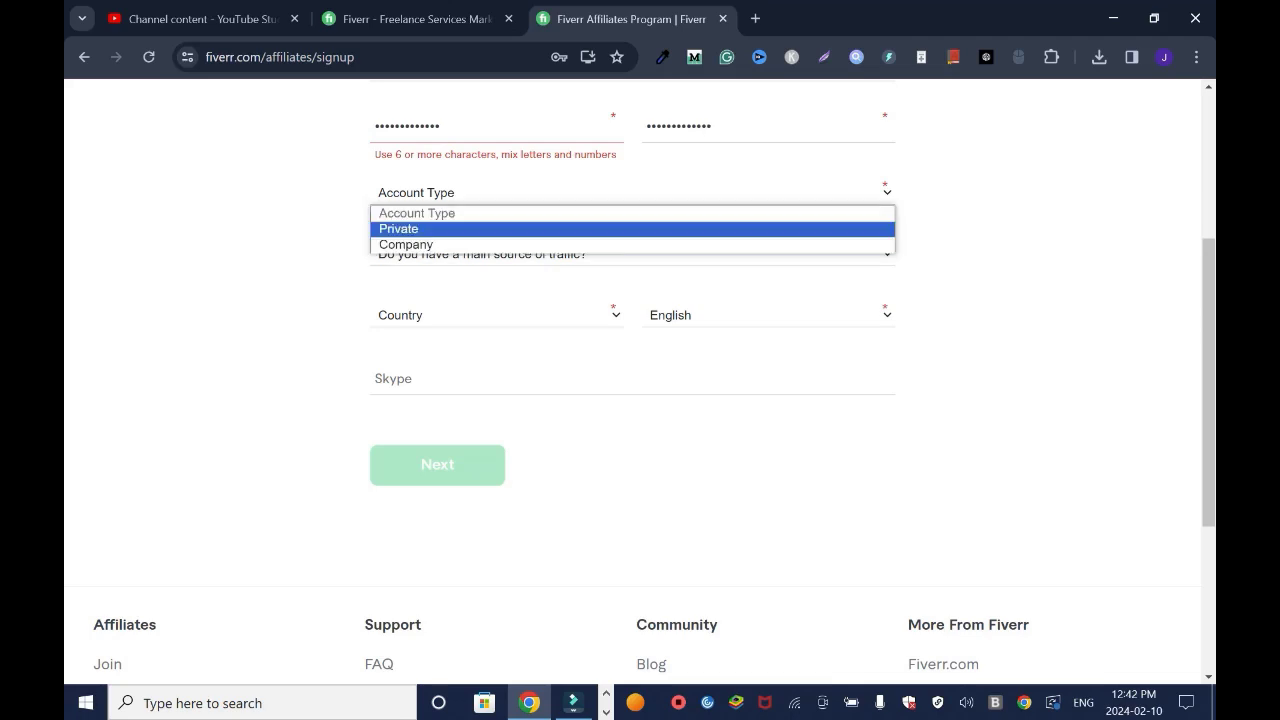
key("Down")
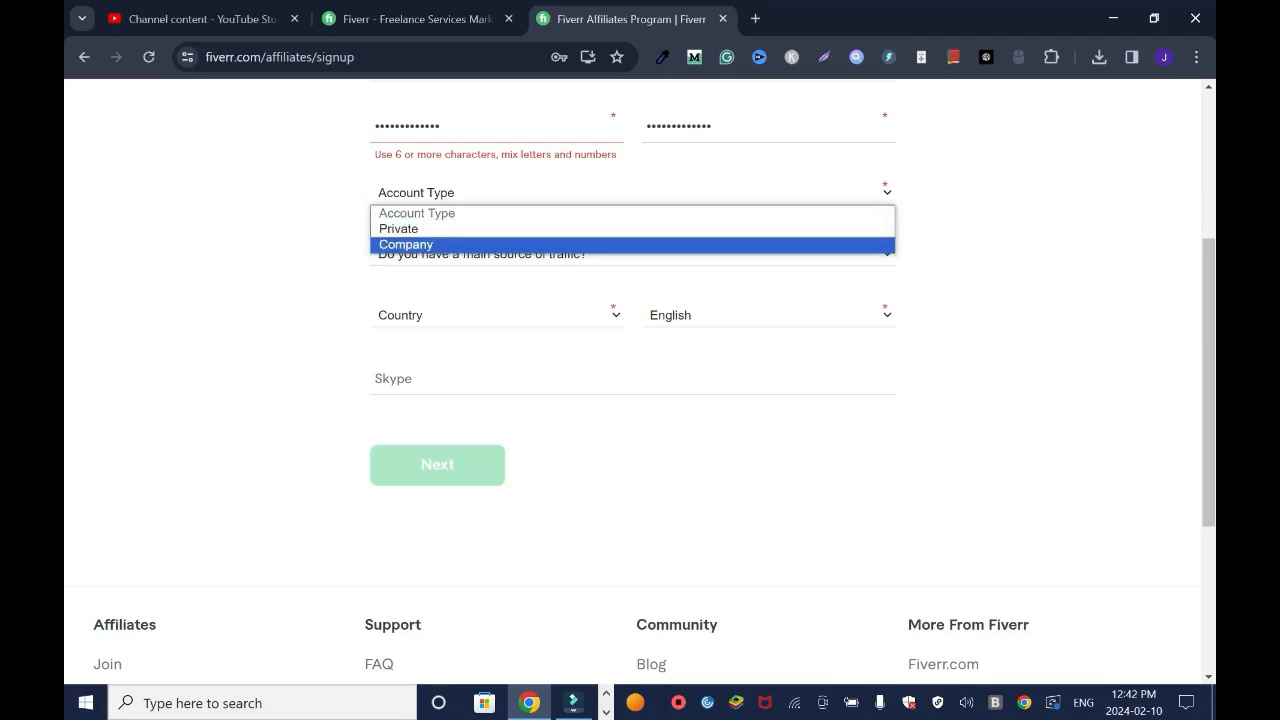
key("Up")
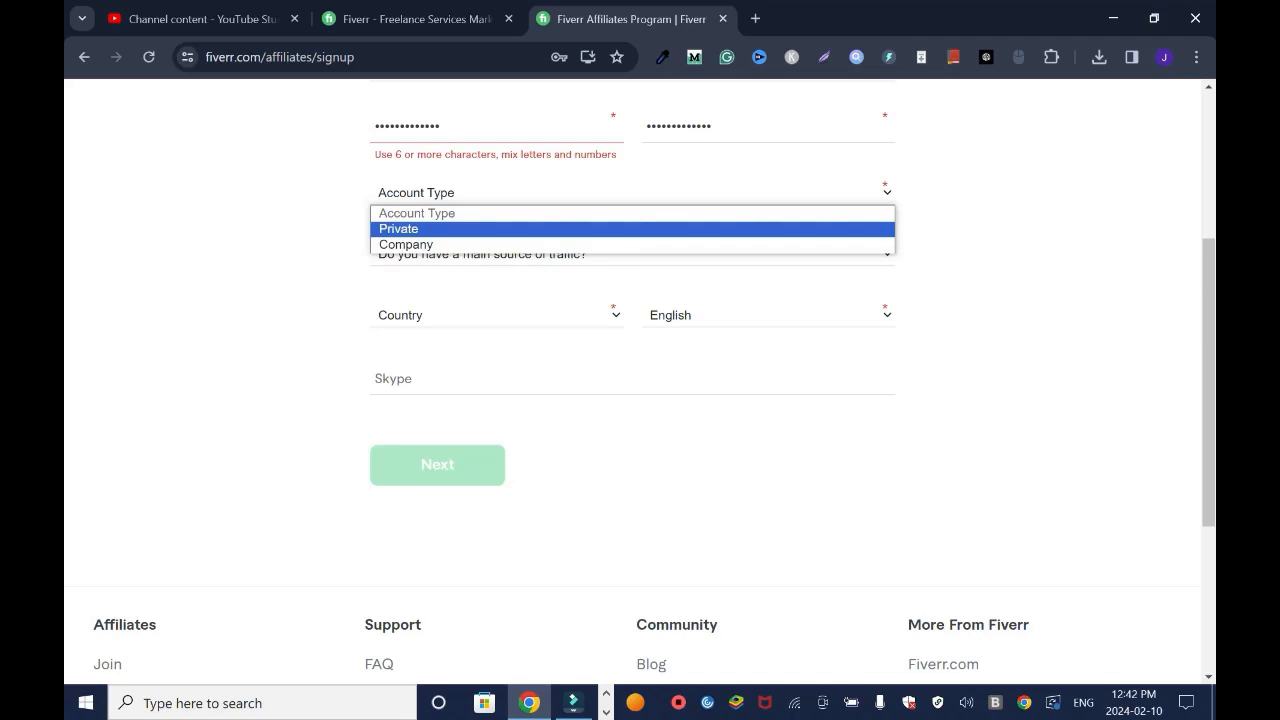
key("Down")
key("Up")
key("Return")
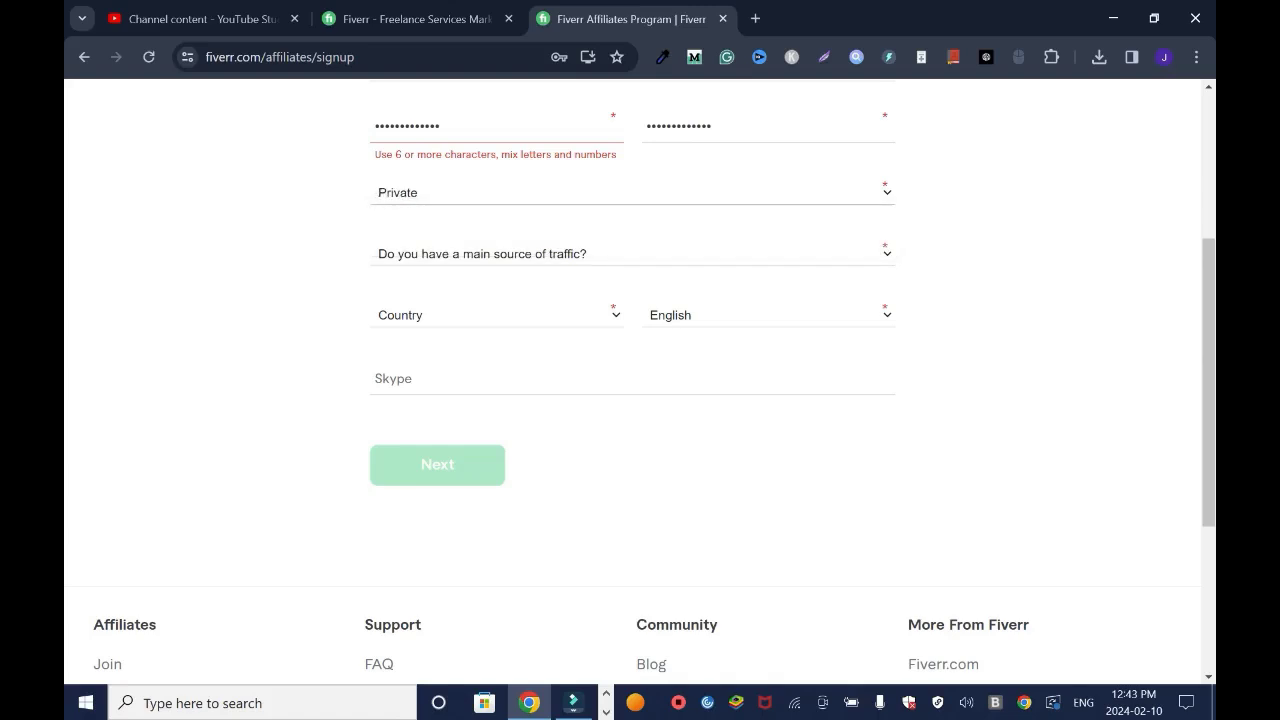
Answer Yes to the main traffic source question and move to the URL field.
key("Tab")
key("space")
key("Down")
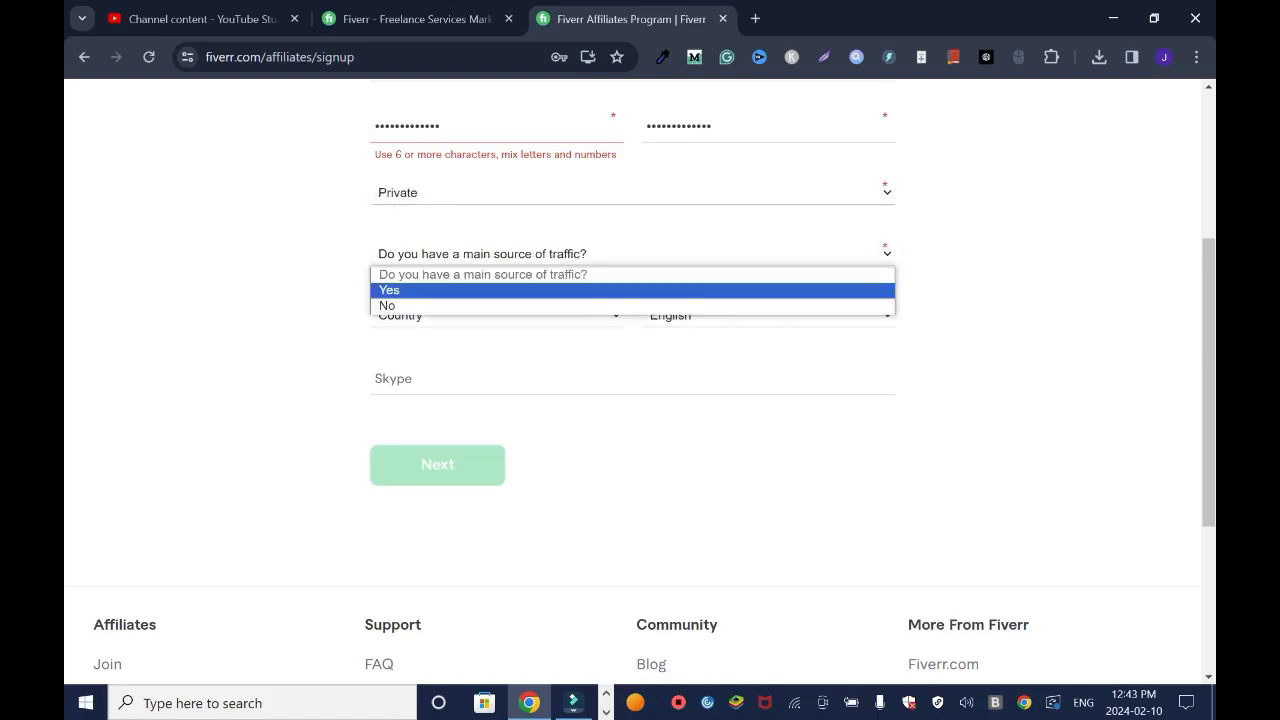
key("Return")
key("Tab")
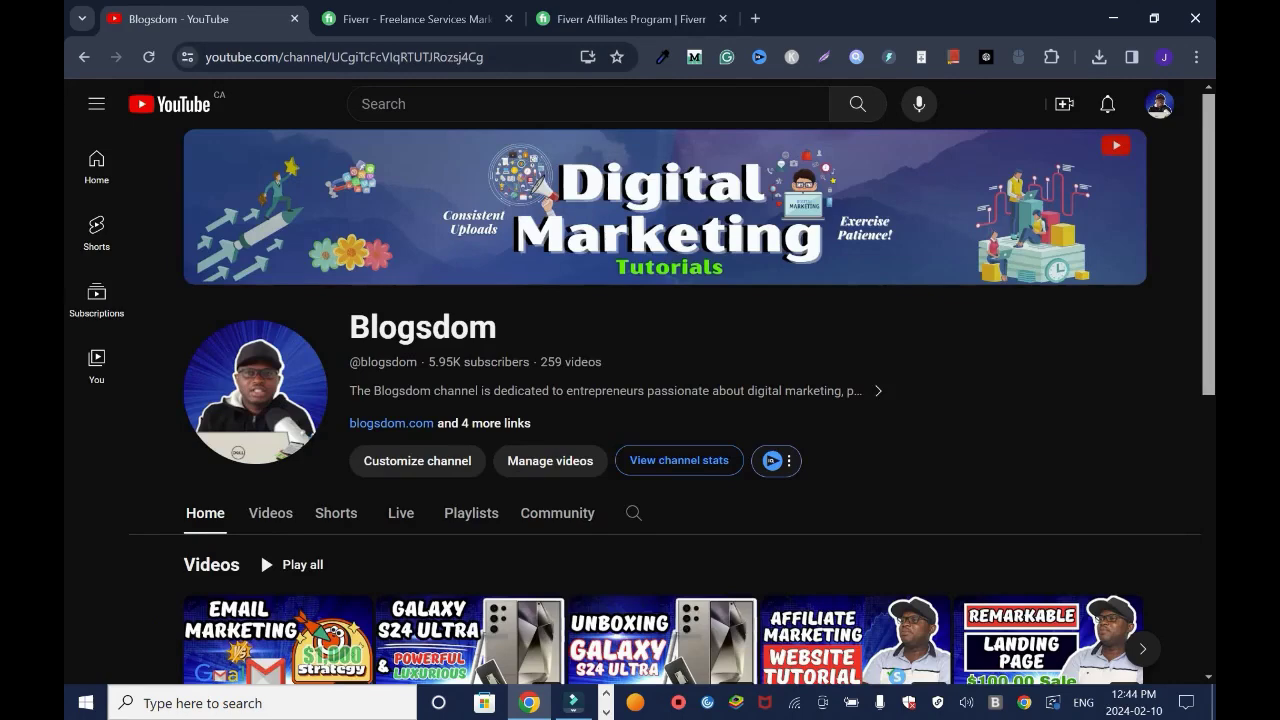
Open the Blogsdom channel's About details and select its channel URL.
left_click(878, 390)
scroll(640, 400, "down", 3)
scroll(640, 400, "down", 2)
left_click_drag(446, 378, 622, 378)
key("ctrl+c")
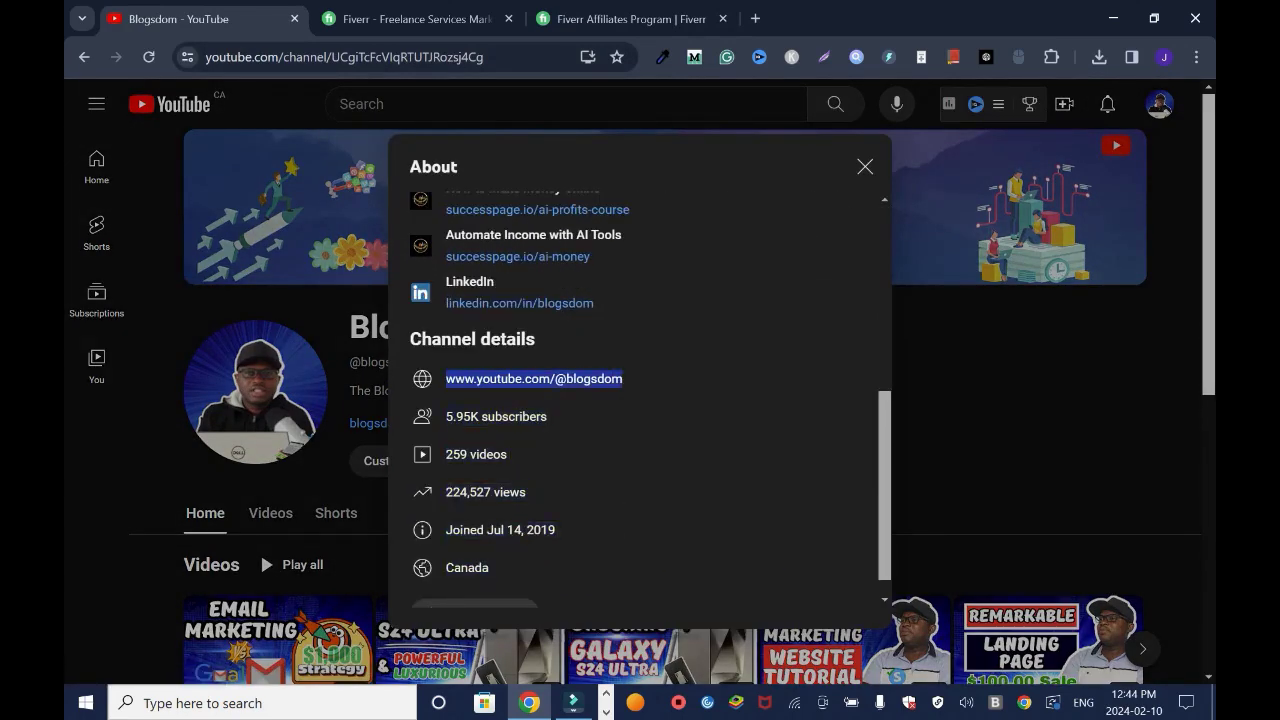
Paste the channel URL into an Incognito window to confirm it loads, then close it.
left_click(630, 18)
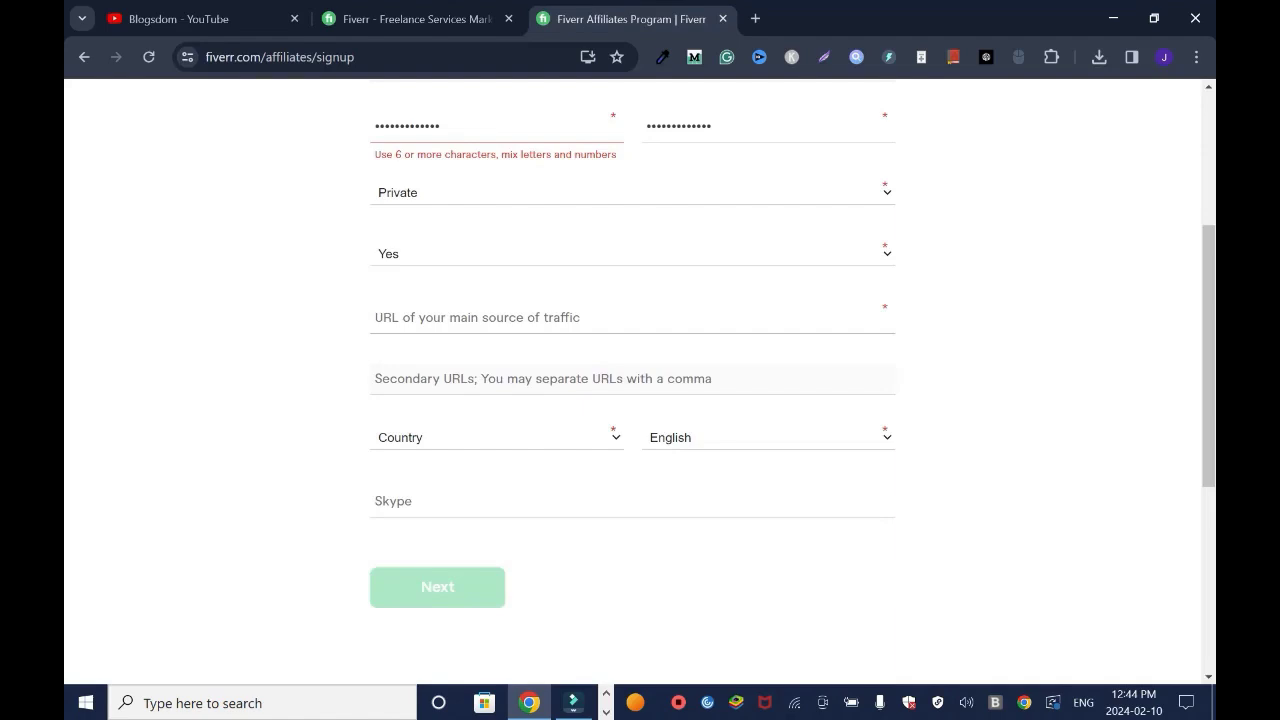
key("ctrl+shift+n")
key("ctrl+v")
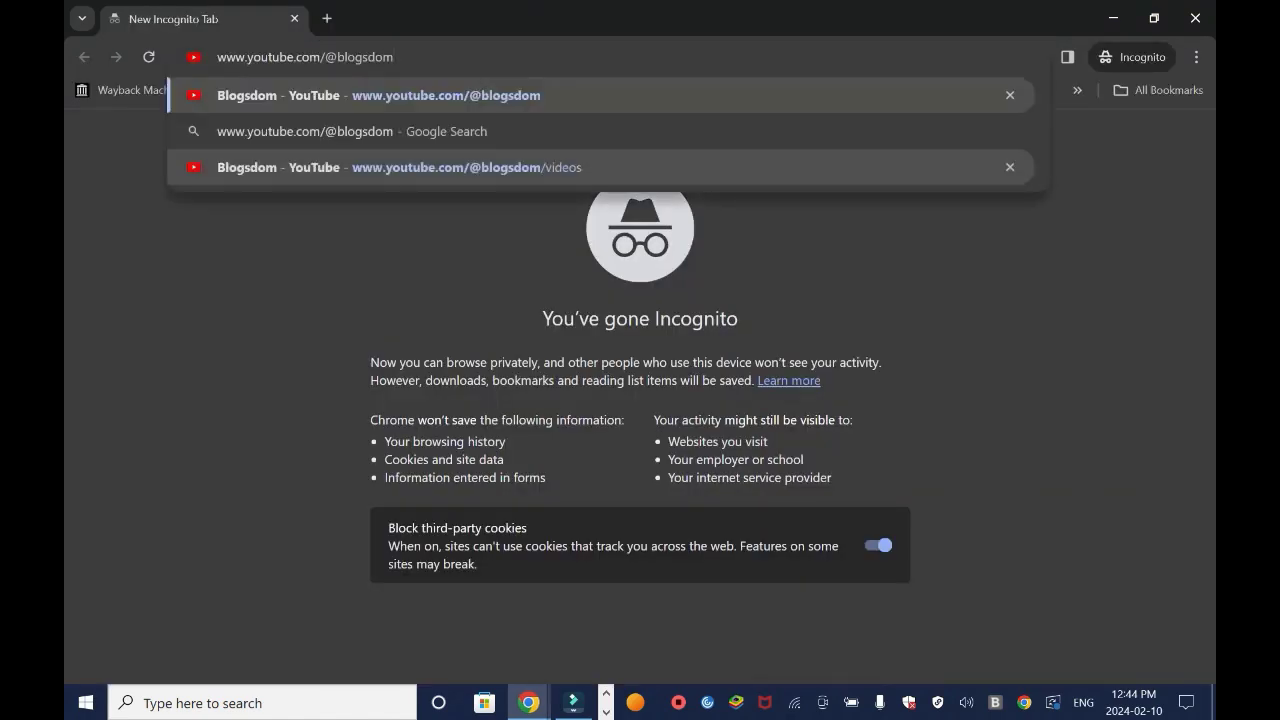
key("Return")
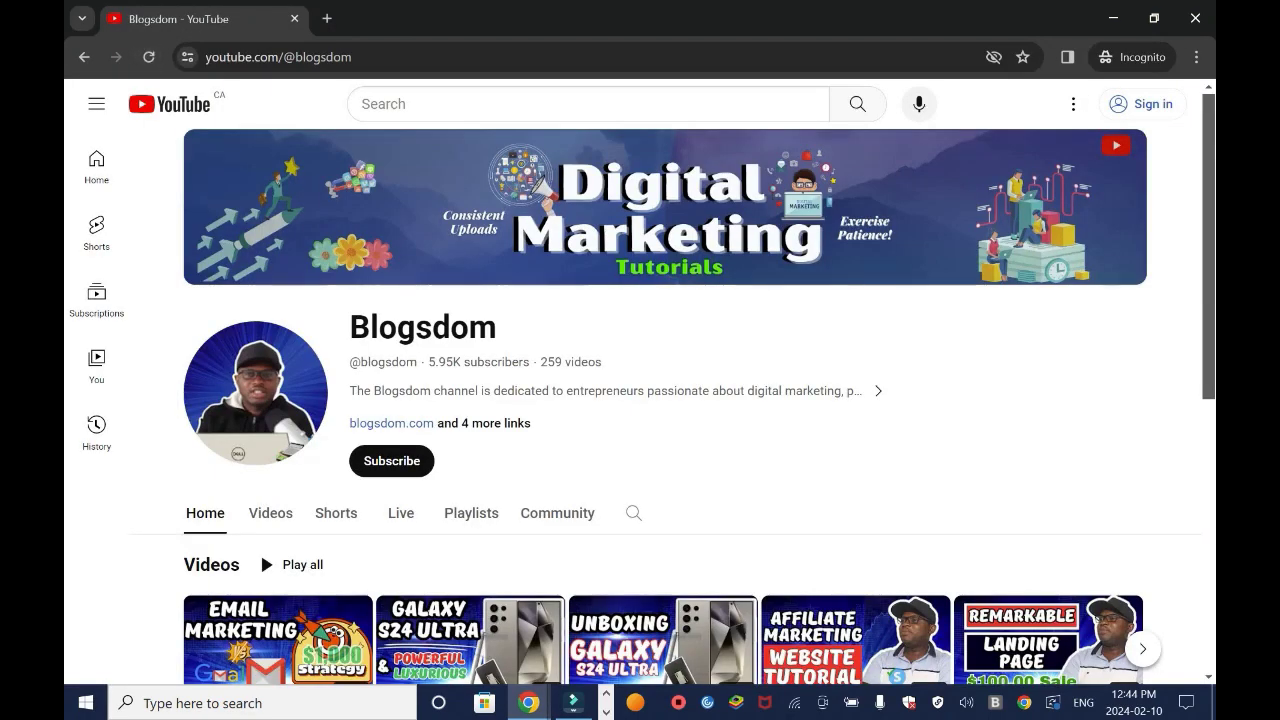
key("ctrl+w")
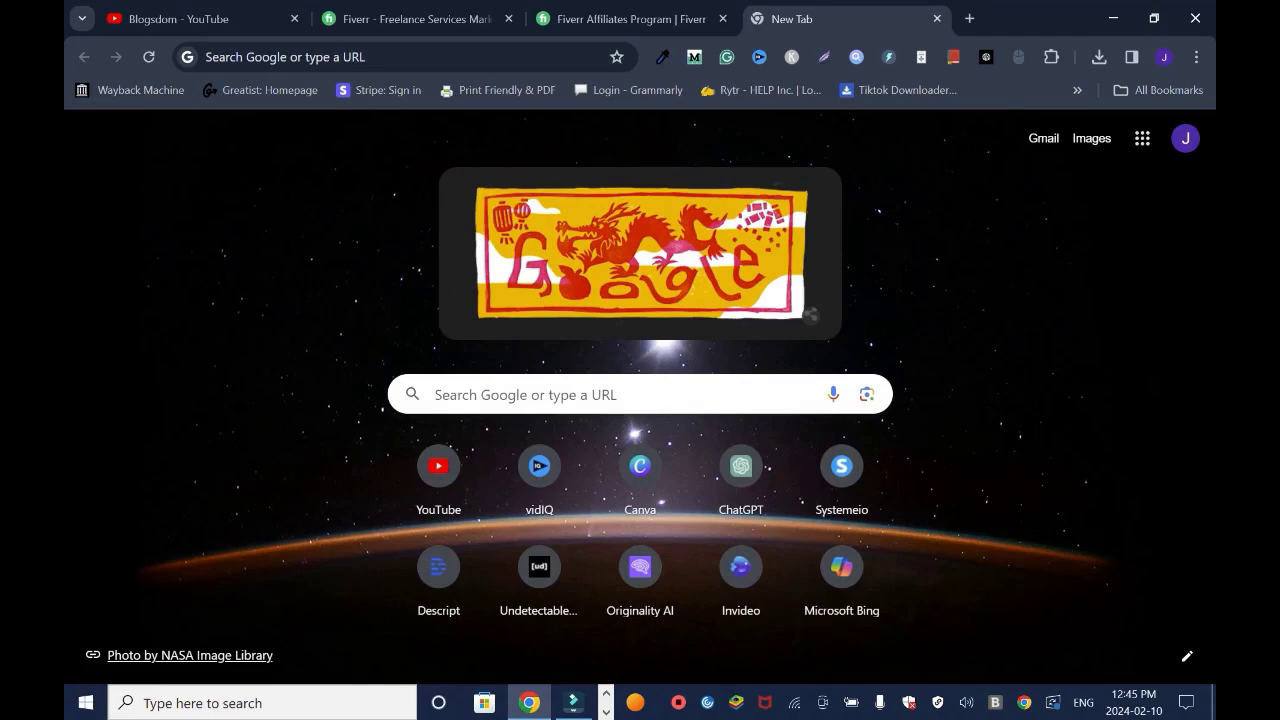
Search Google for Twitter, open the blogsdomm profile and copy twitter.com/blogsdomm.
type("twitter")
key("Return")
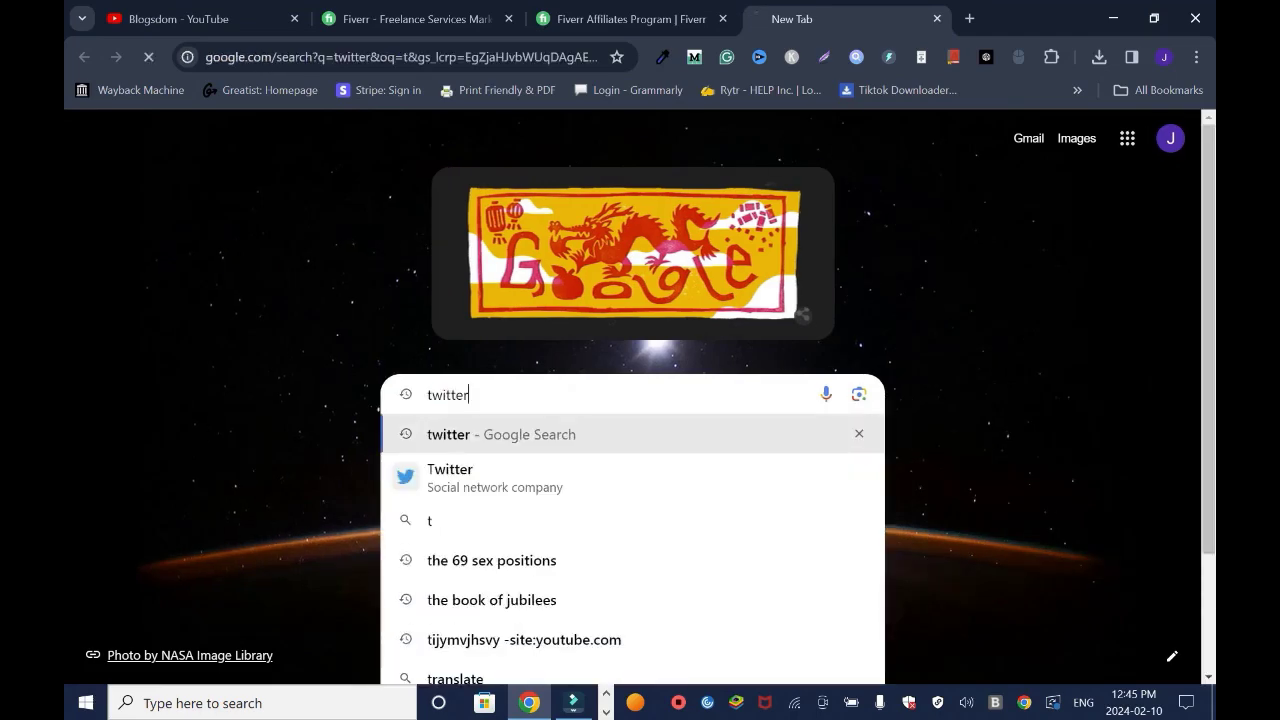
left_click(263, 297)
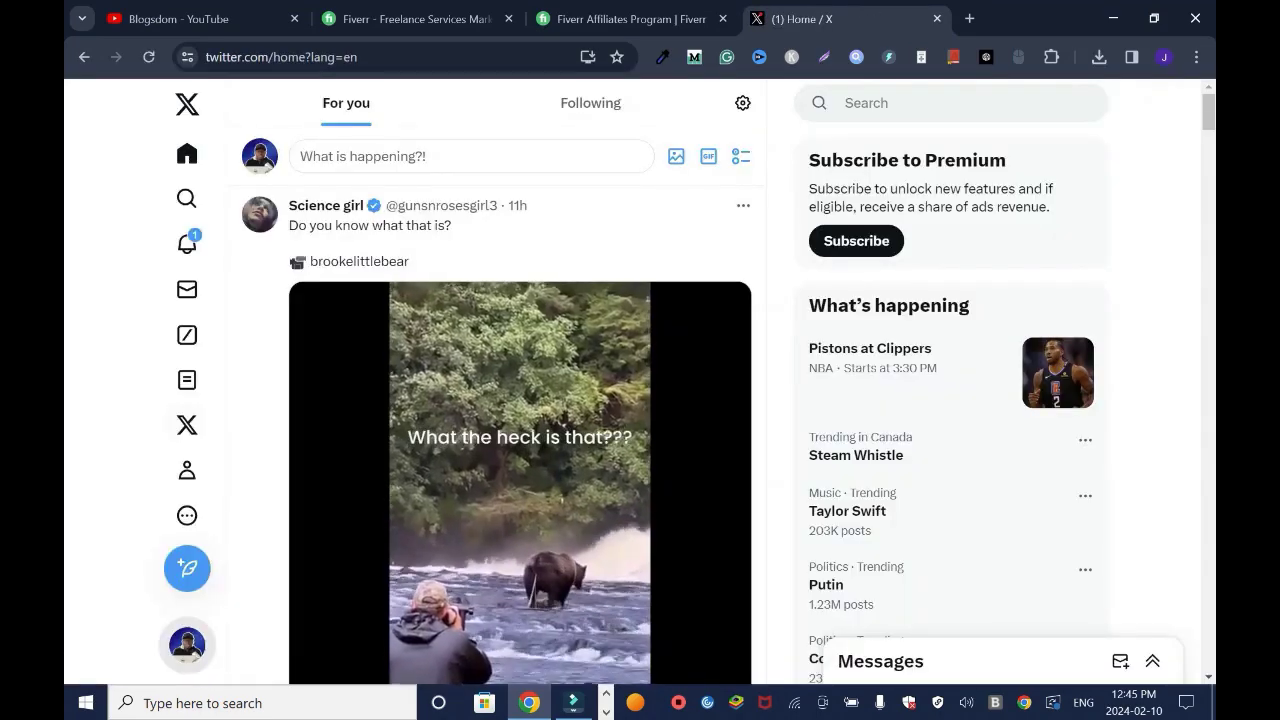
scroll(187, 500, "down", 1)
left_click(187, 470)
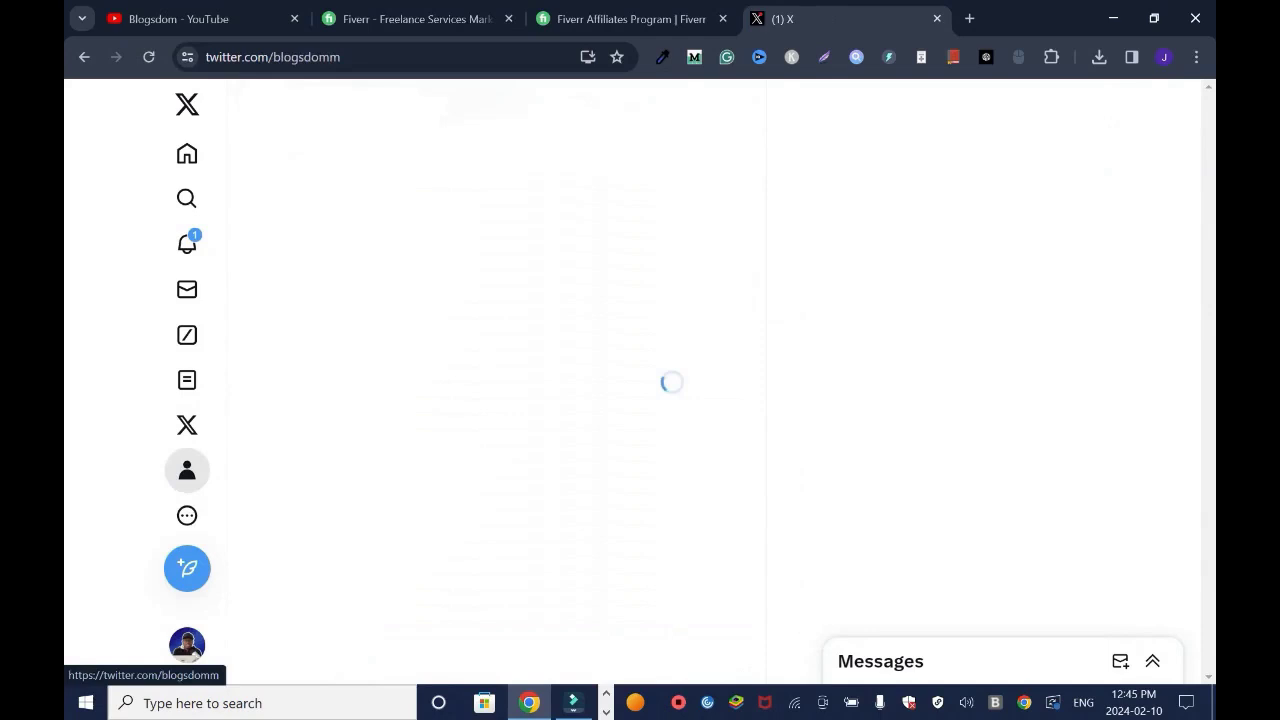
left_click(225, 57)
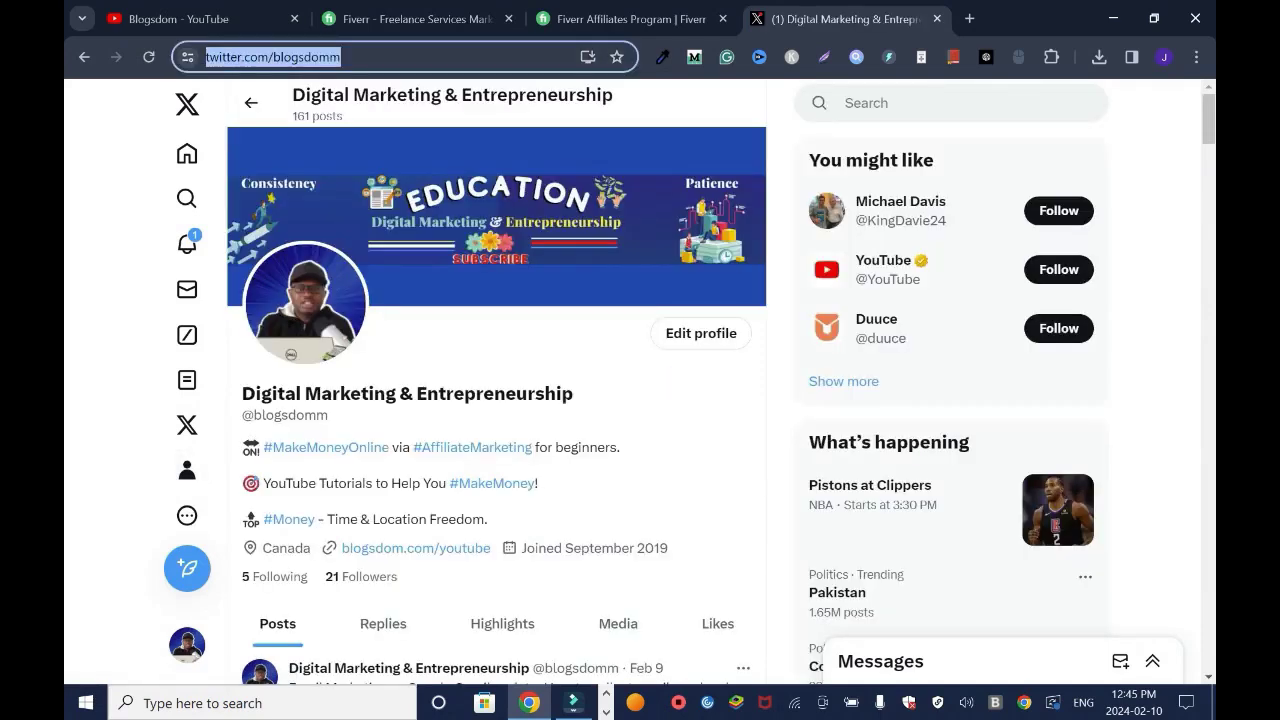
left_click(969, 18)
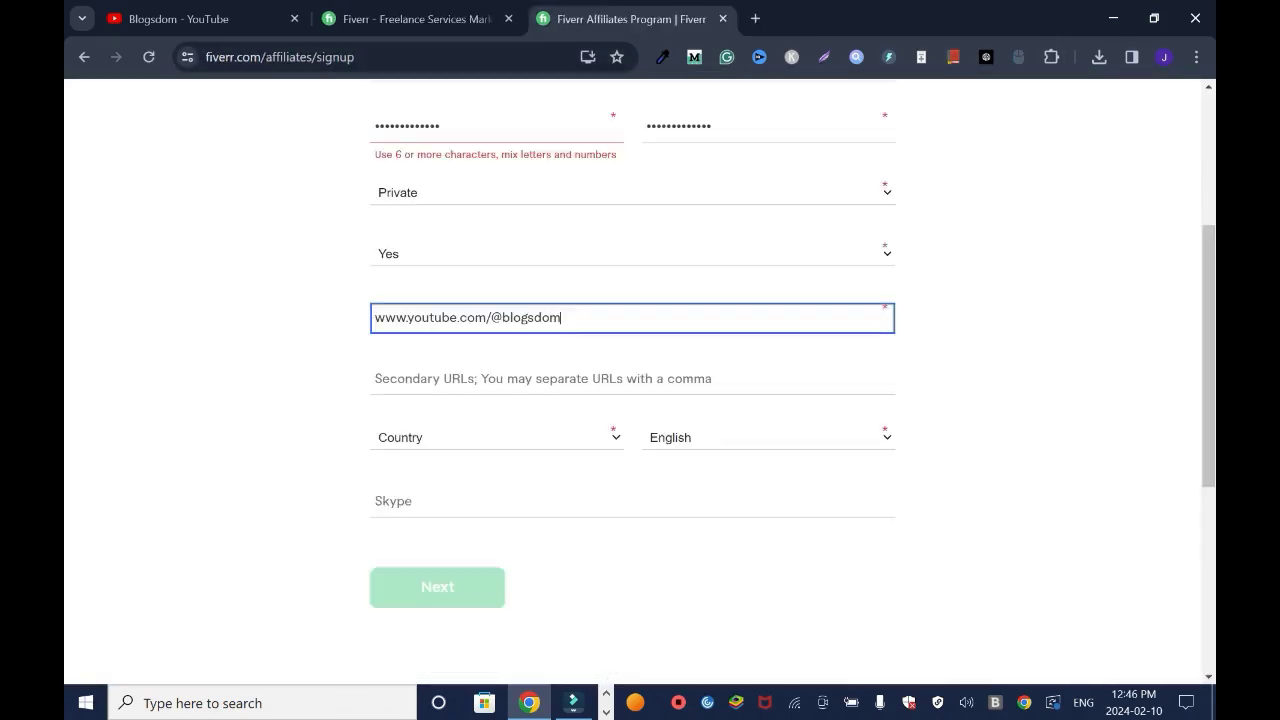
key("Tab")
type("https://twitter.com/blogsdomm")
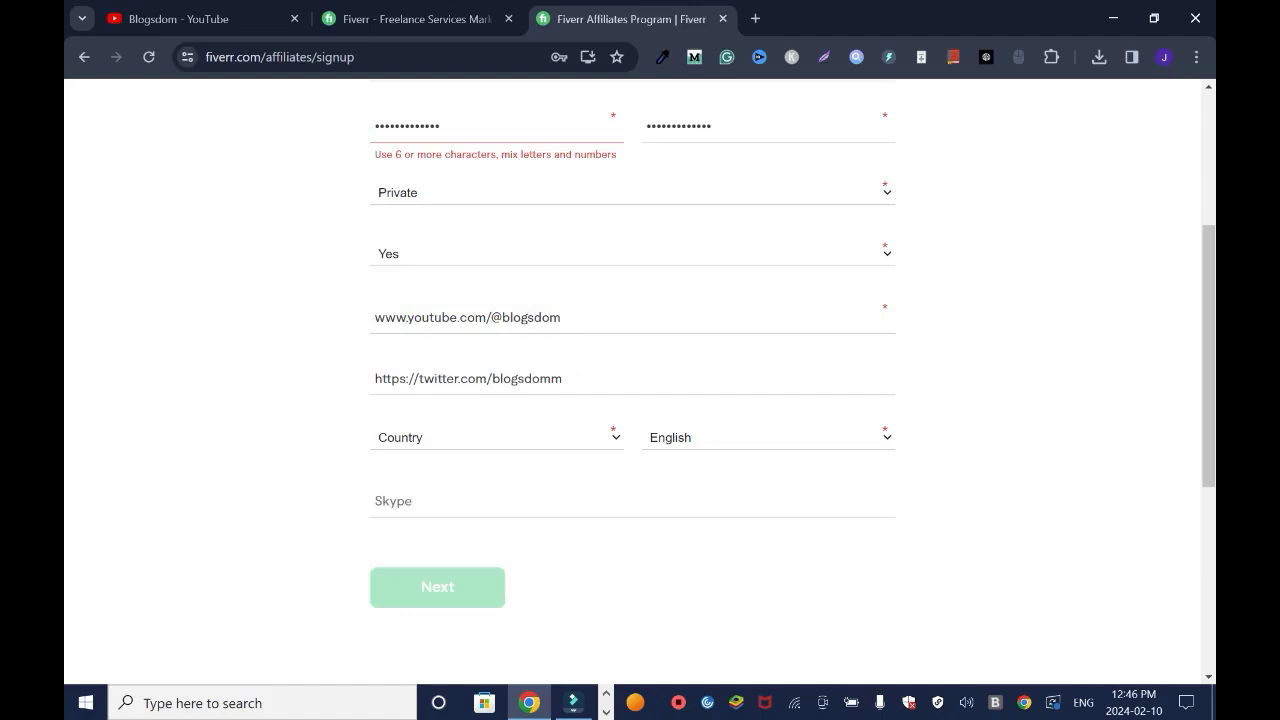
key("Tab")
key("alt+Down")
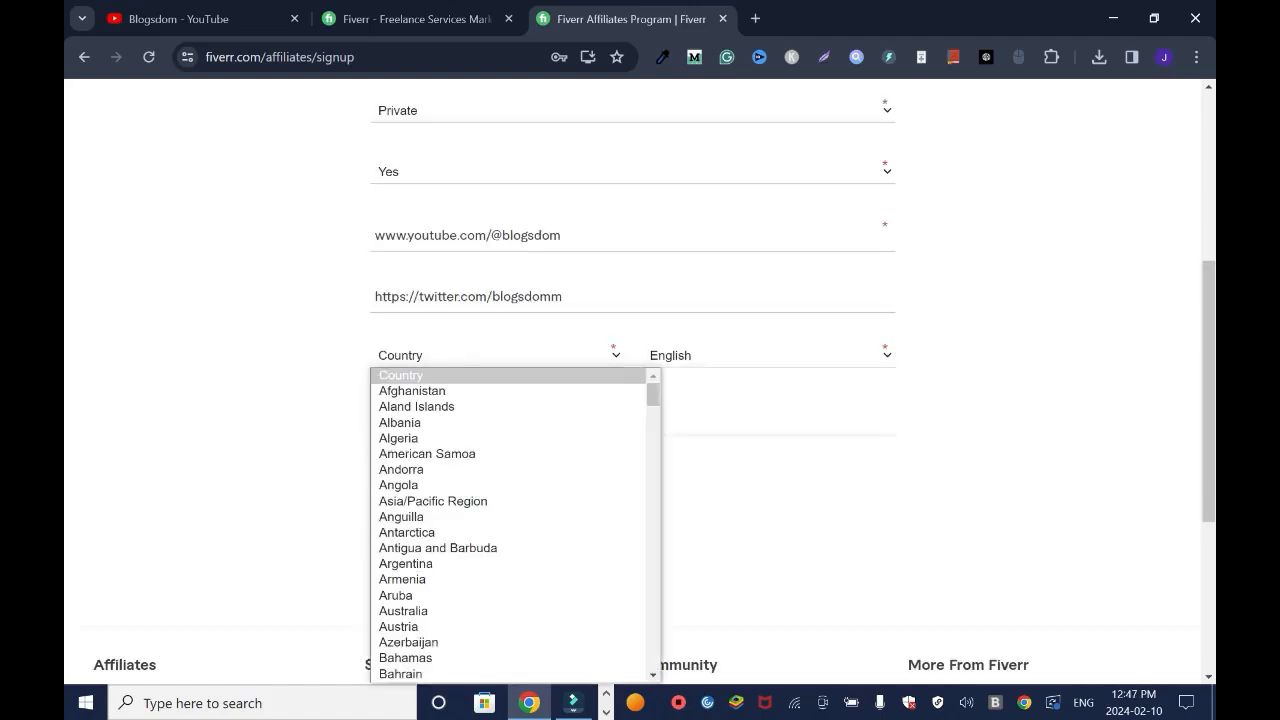
key("c")
key("Down")
key("Down")
key("Return")
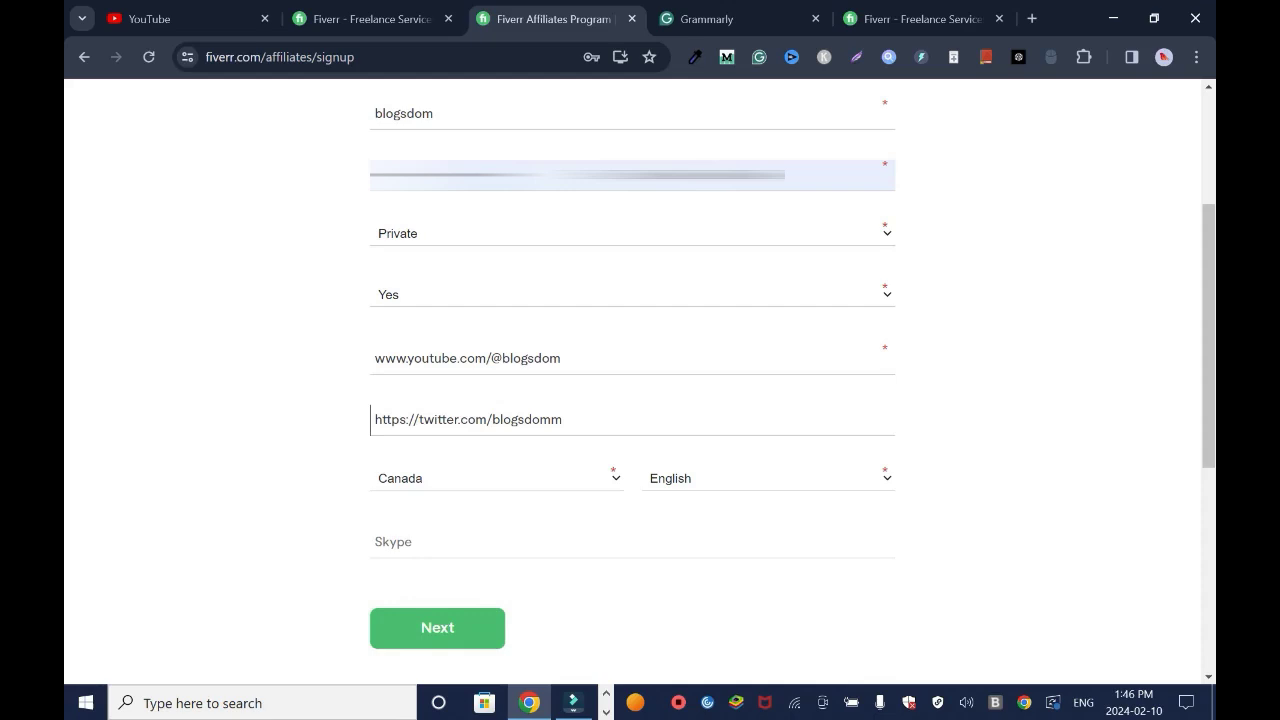
Submit the first signup page and dismiss the Password saved popup.
left_click(437, 627)
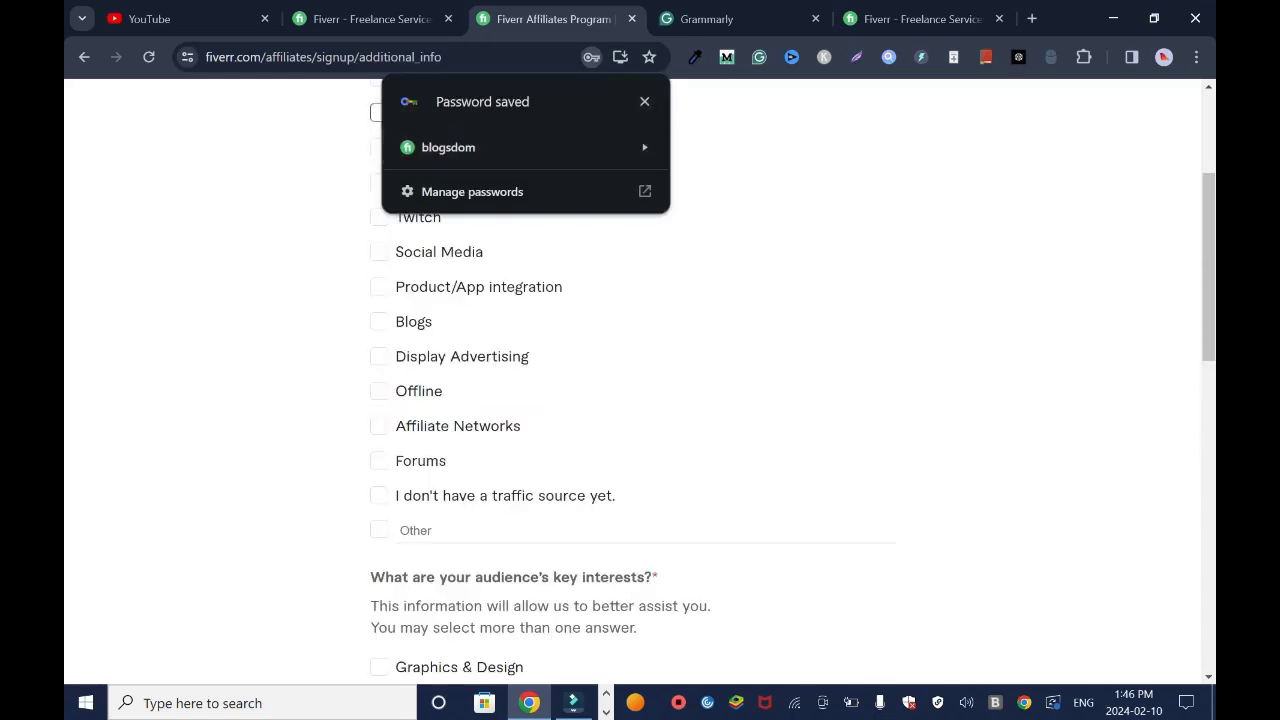
left_click(645, 101)
scroll(645, 300, "up", 3)
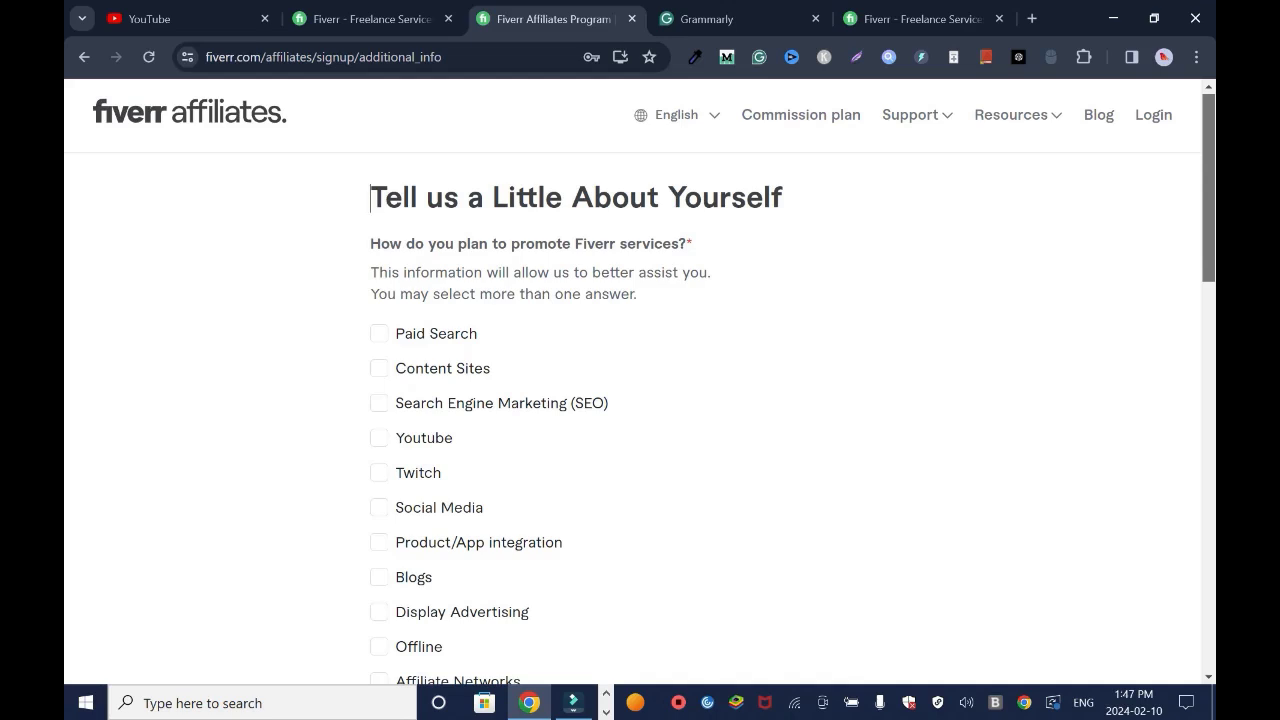
scroll(640, 380, "down", 1)
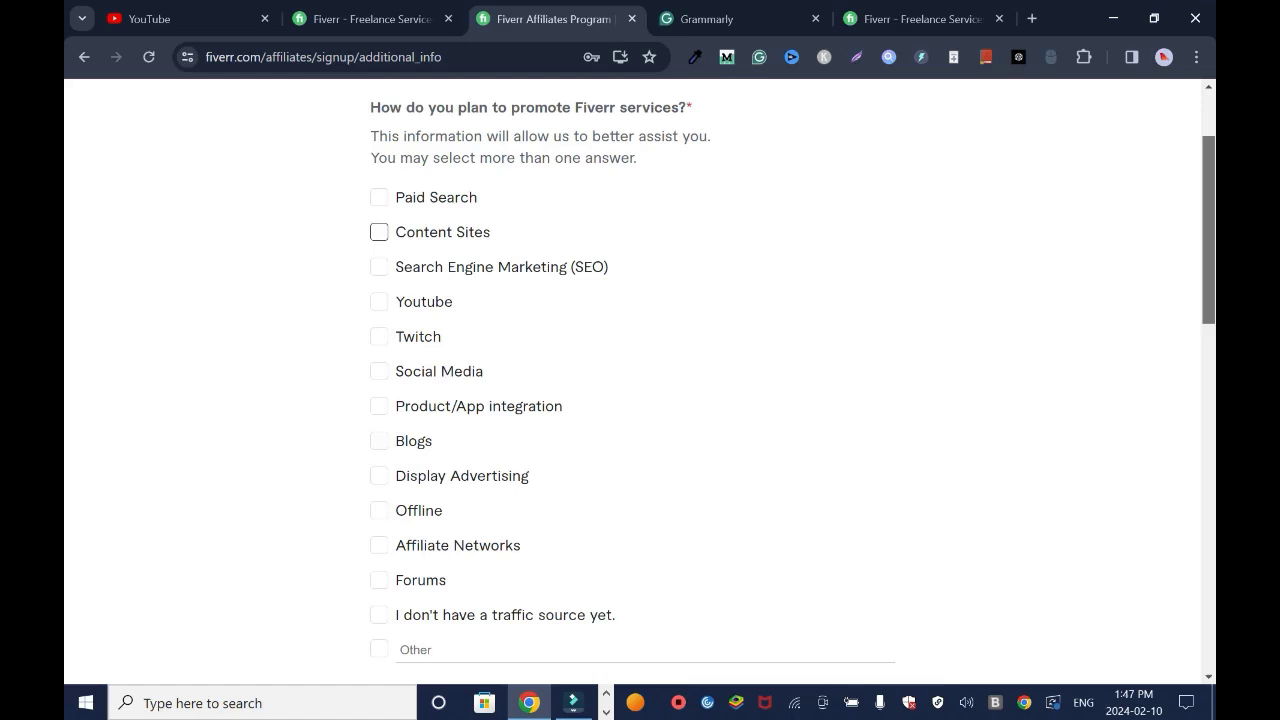
Tick Youtube, Social Media and Blogs as promotion methods.
left_click(379, 301)
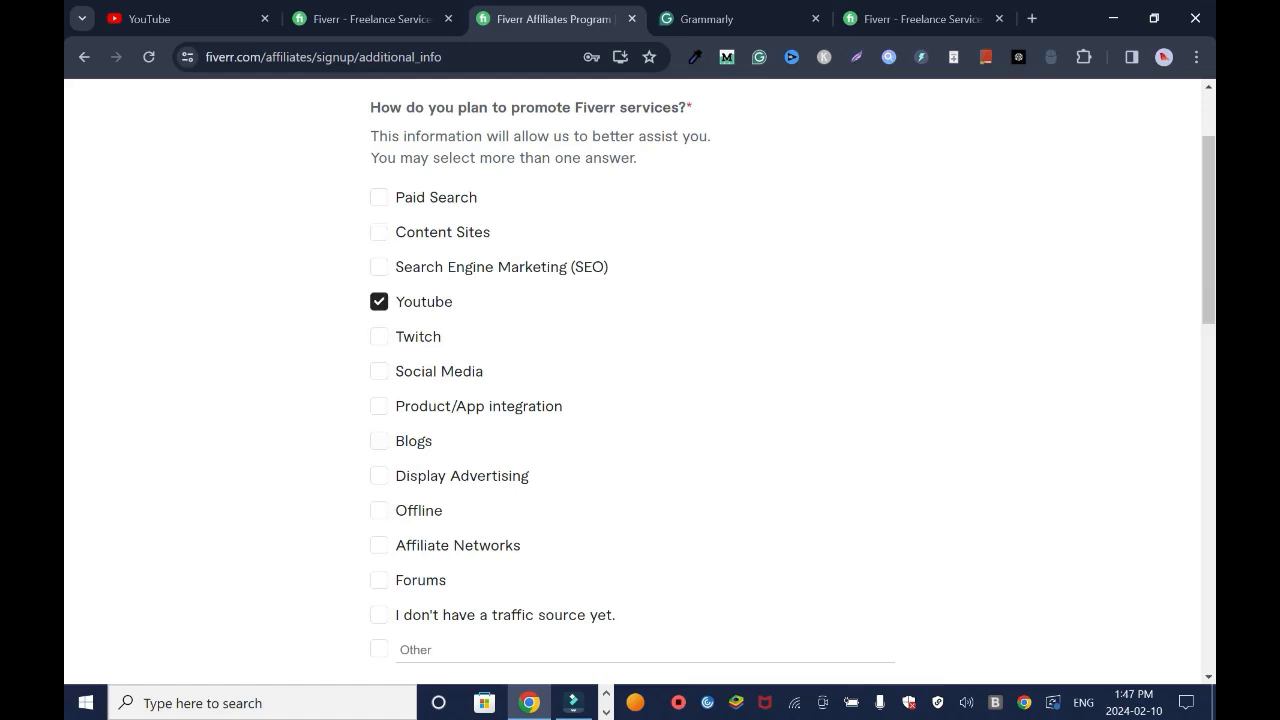
left_click(379, 371)
left_click(379, 441)
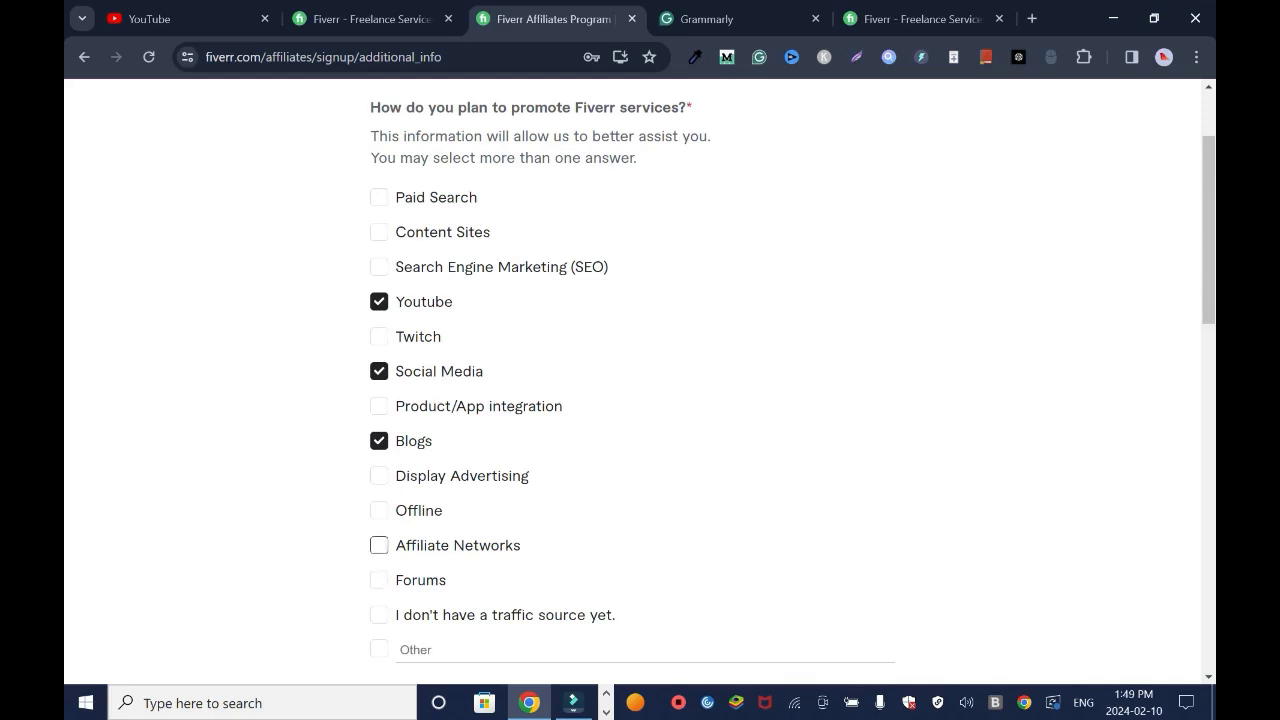
scroll(640, 380, "down", 2)
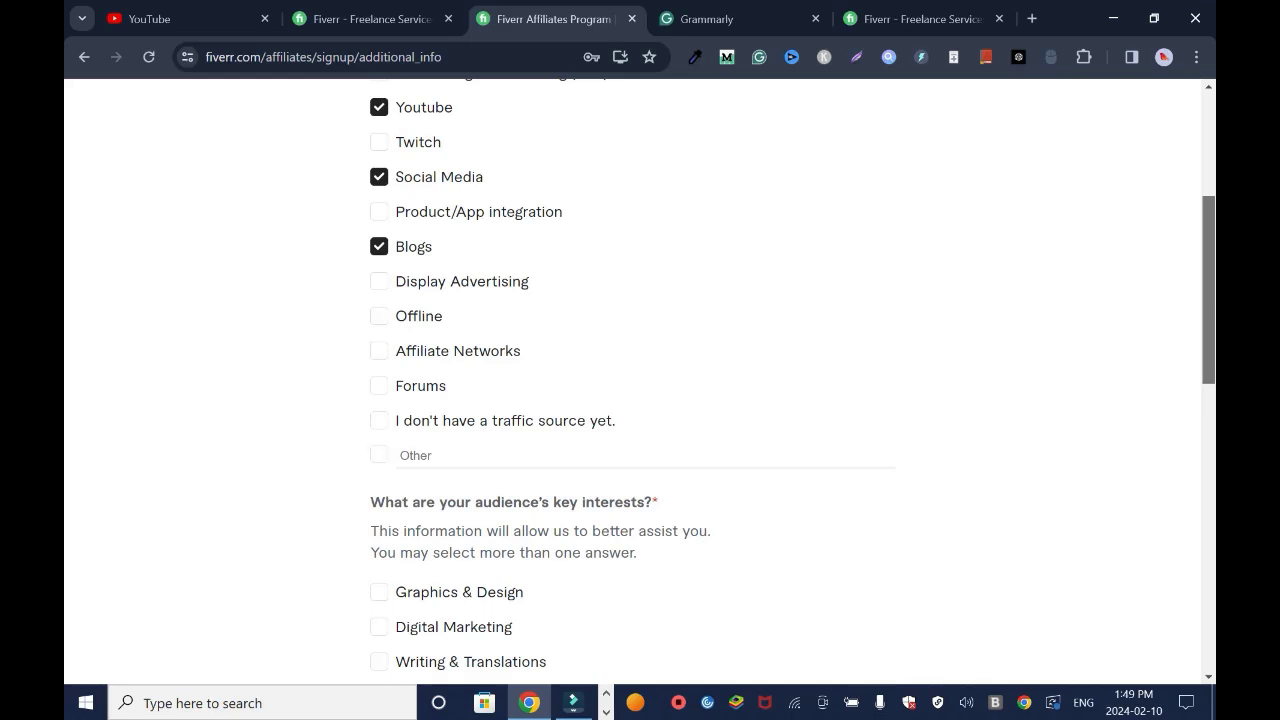
scroll(640, 380, "up", 3)
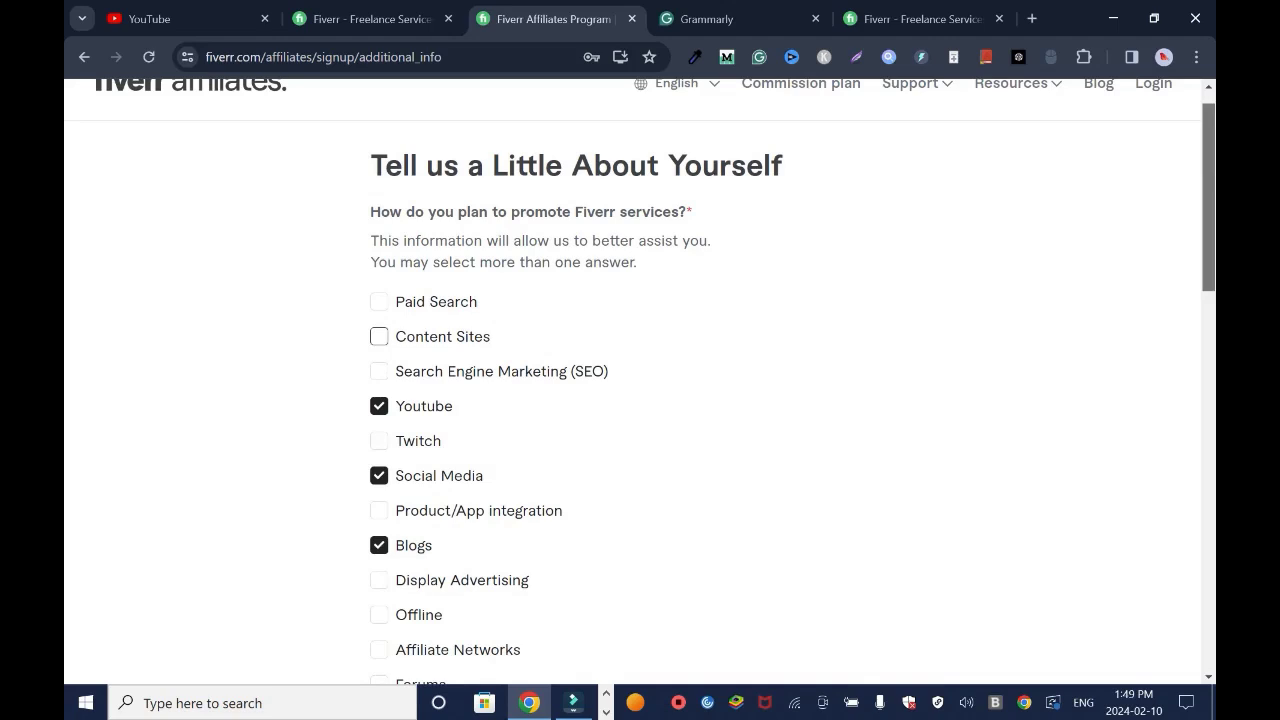
Tick six audience interests, from Graphics & Design through Music & Audio to Business.
scroll(379, 371, "down", 6)
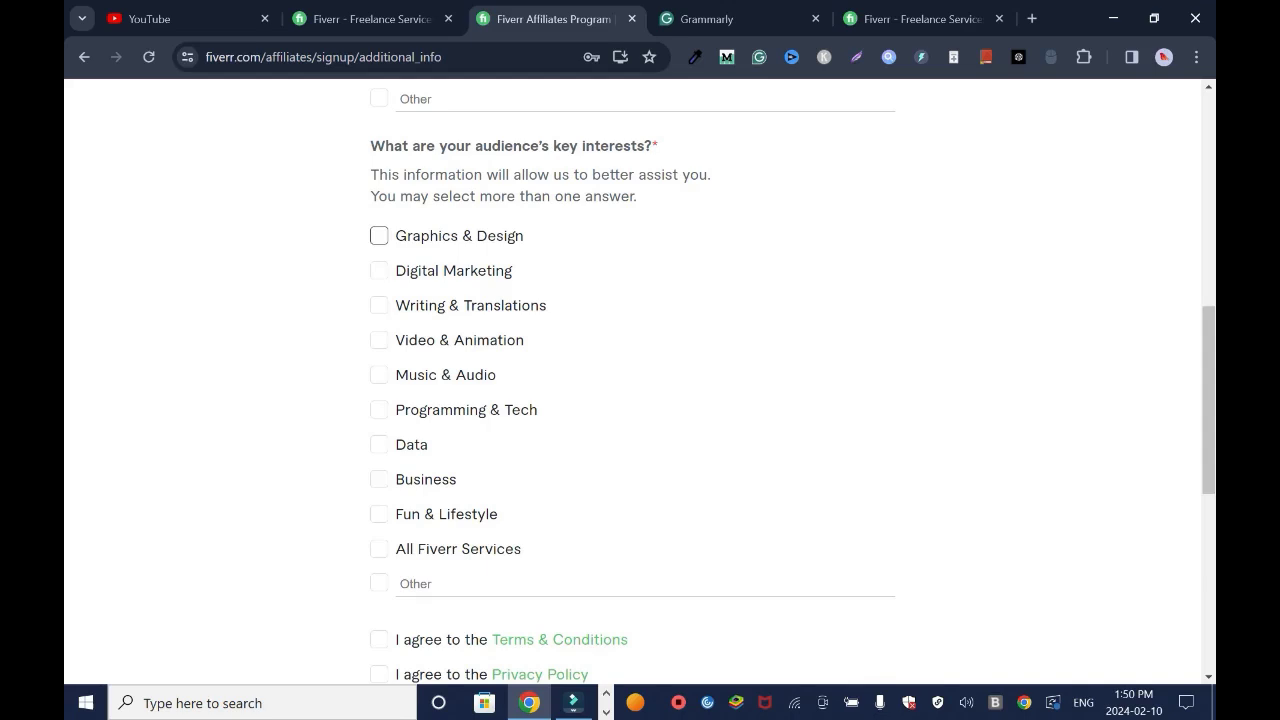
left_click(379, 235)
left_click(379, 270)
left_click(379, 305)
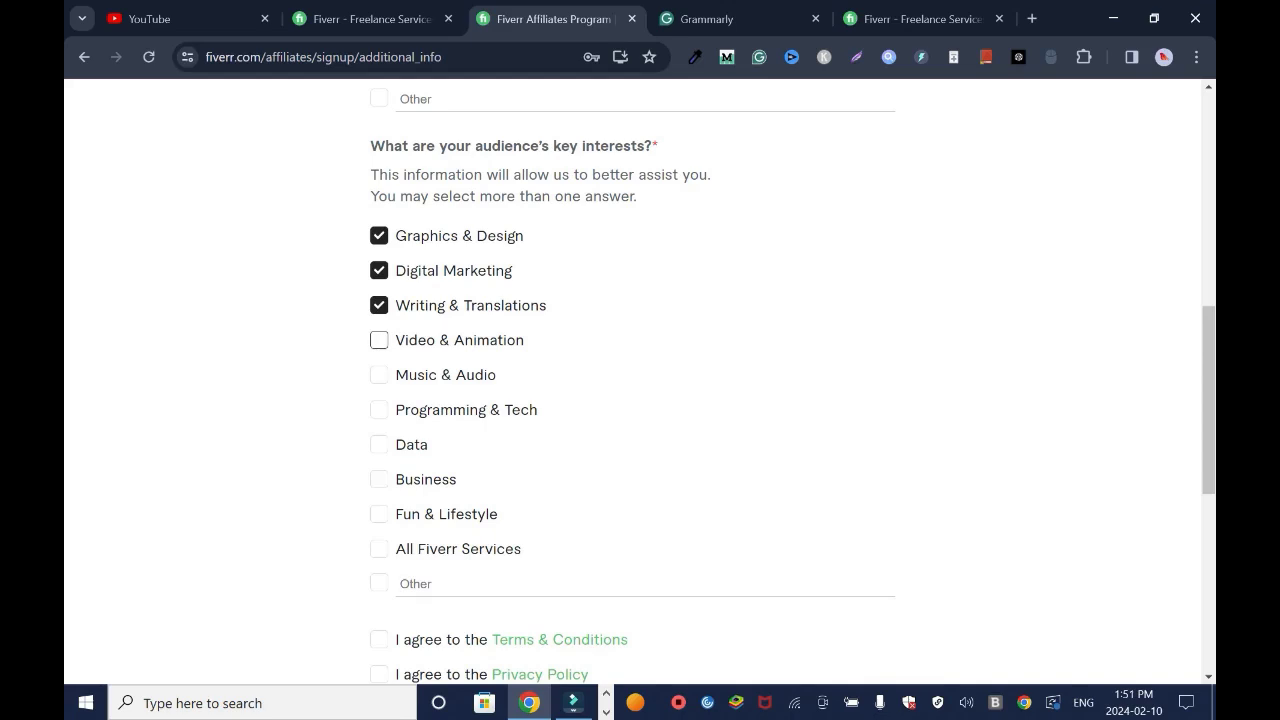
left_click(379, 340)
left_click(379, 374)
left_click(379, 479)
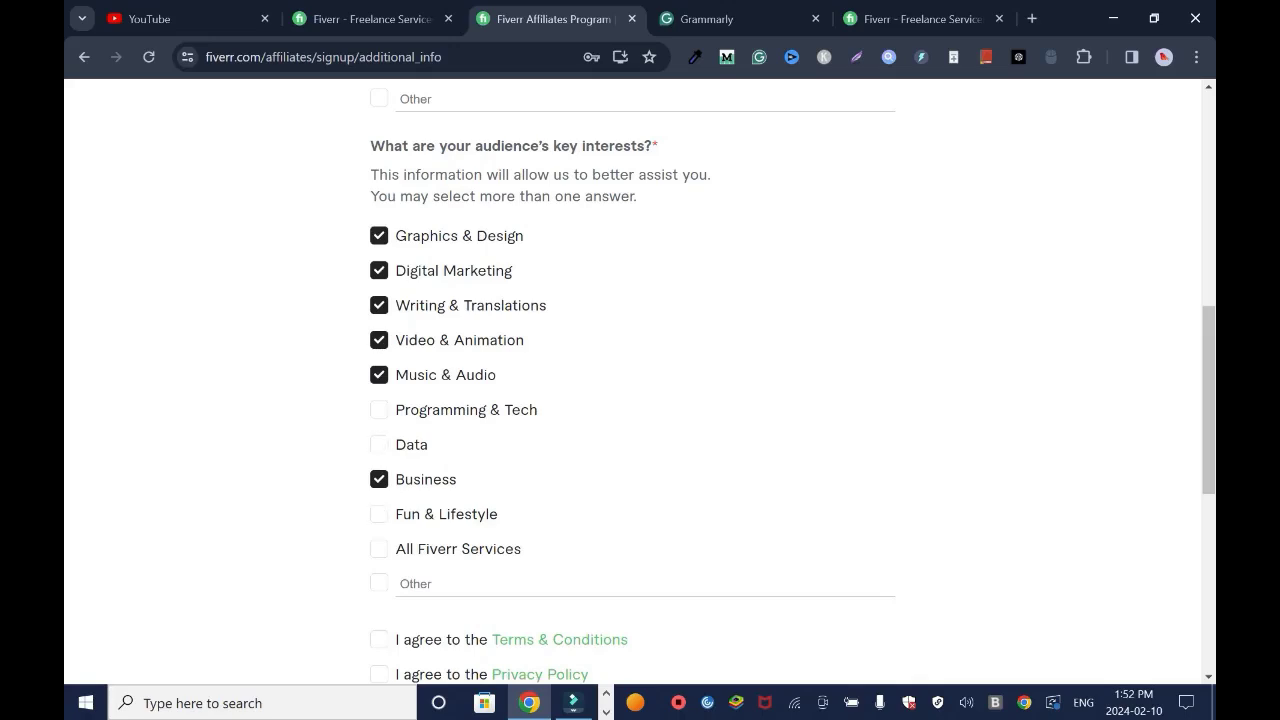
scroll(640, 380, "down", 2)
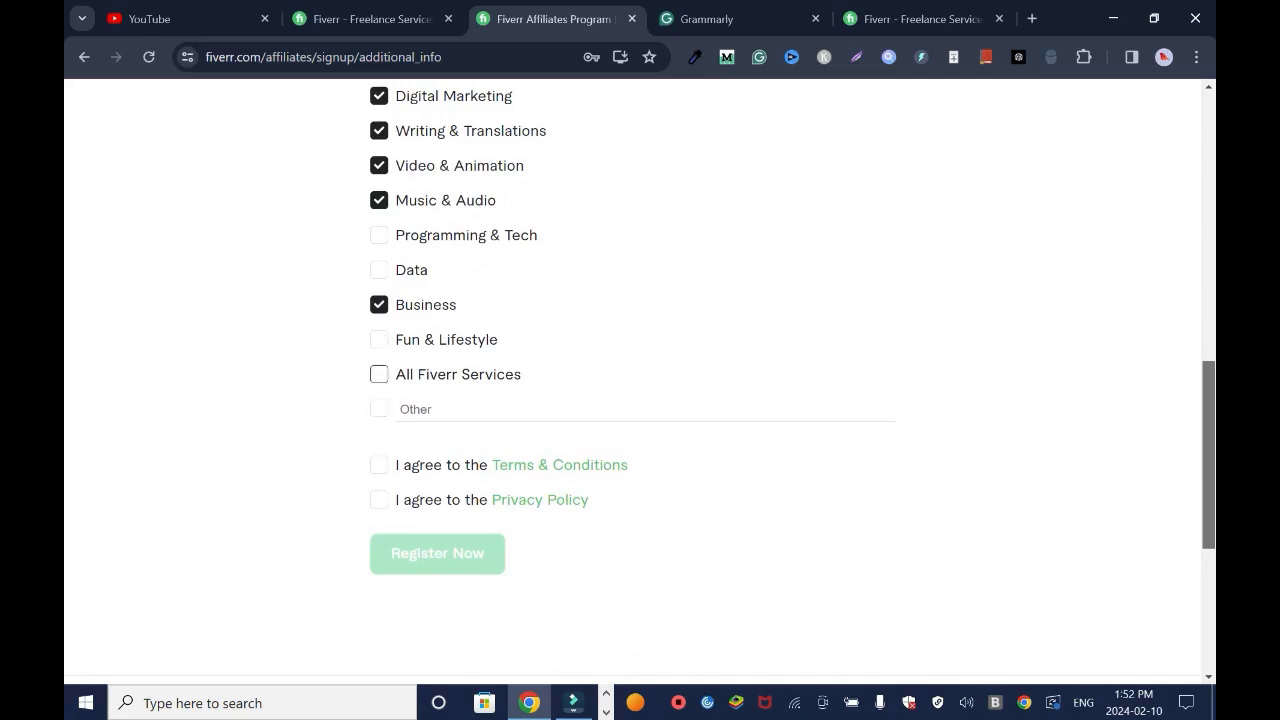
Tick the Terms & Conditions and Privacy Policy agreement boxes.
scroll(379, 378, "down", 1)
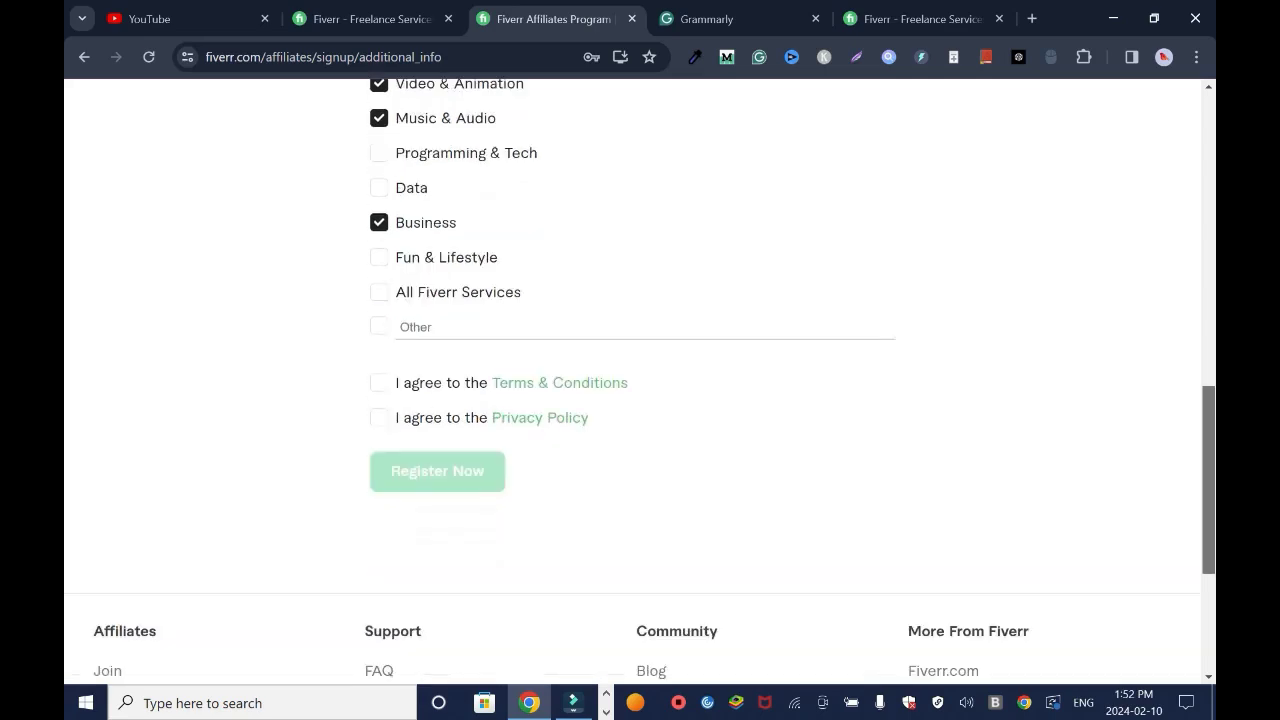
left_click(379, 382)
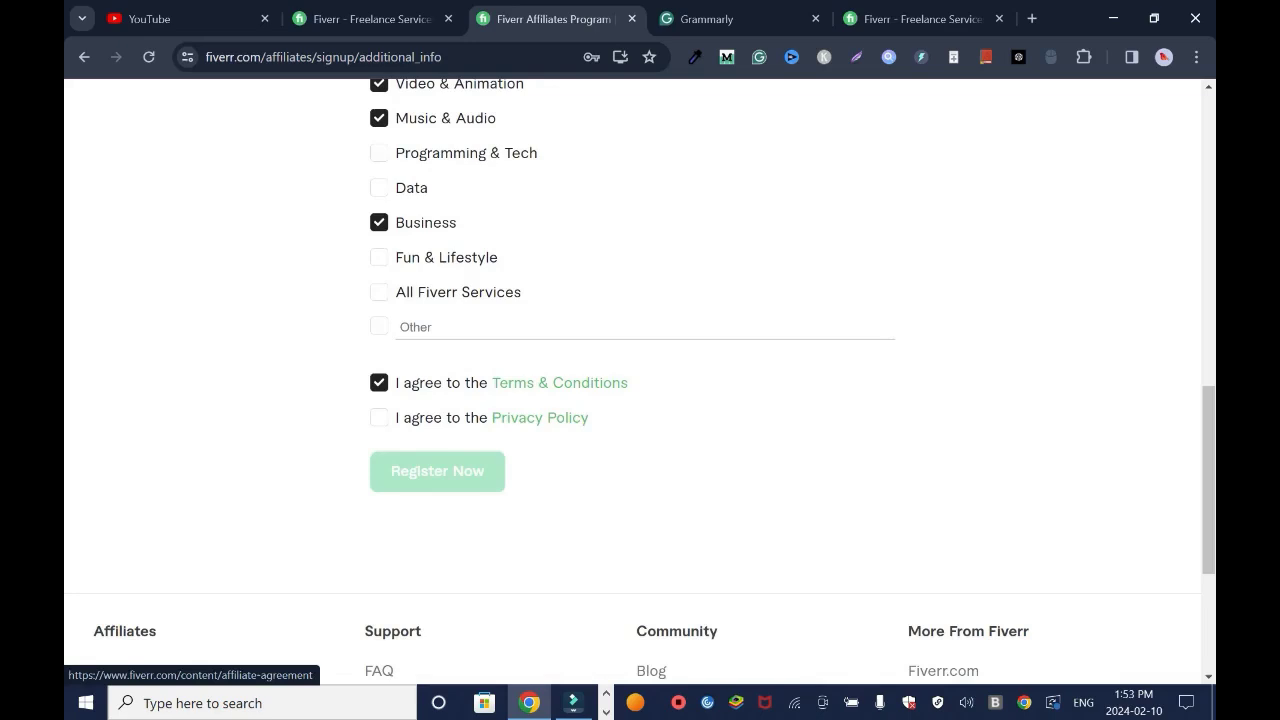
left_click(379, 417)
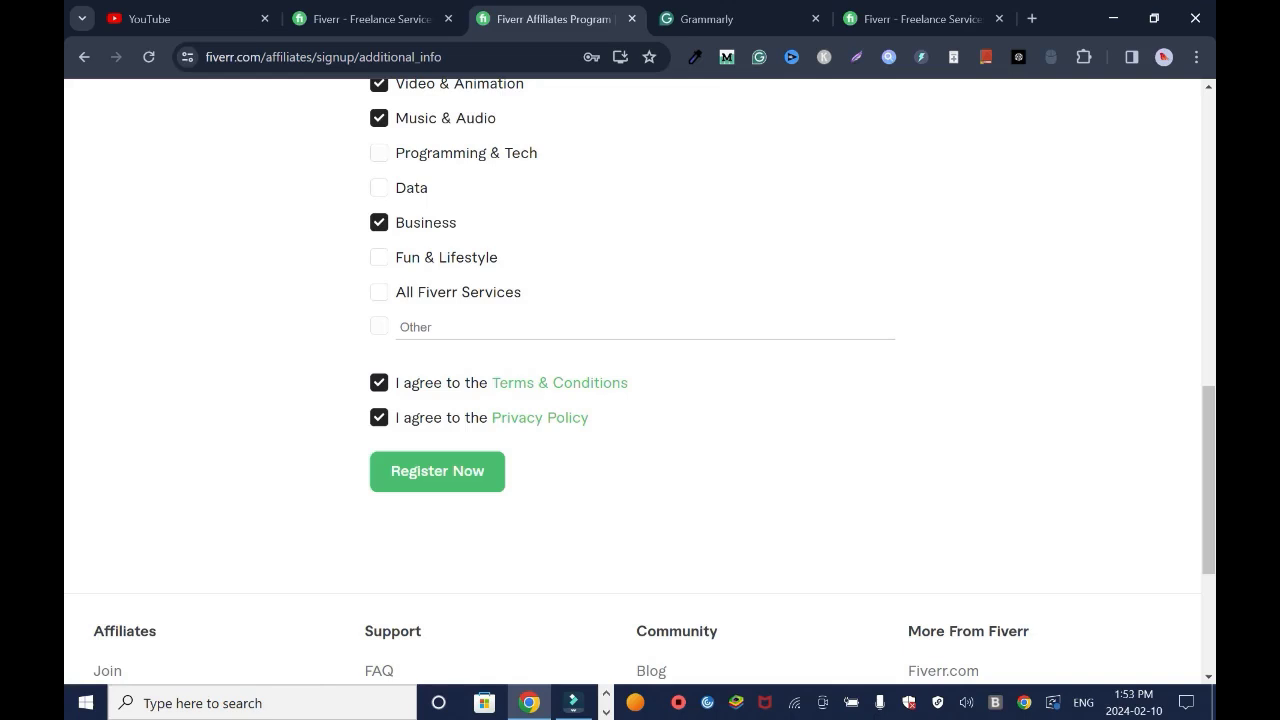
Open the Terms & Conditions in a new tab and skim the Fiverr Affiliate Agreement.
right_click(605, 382)
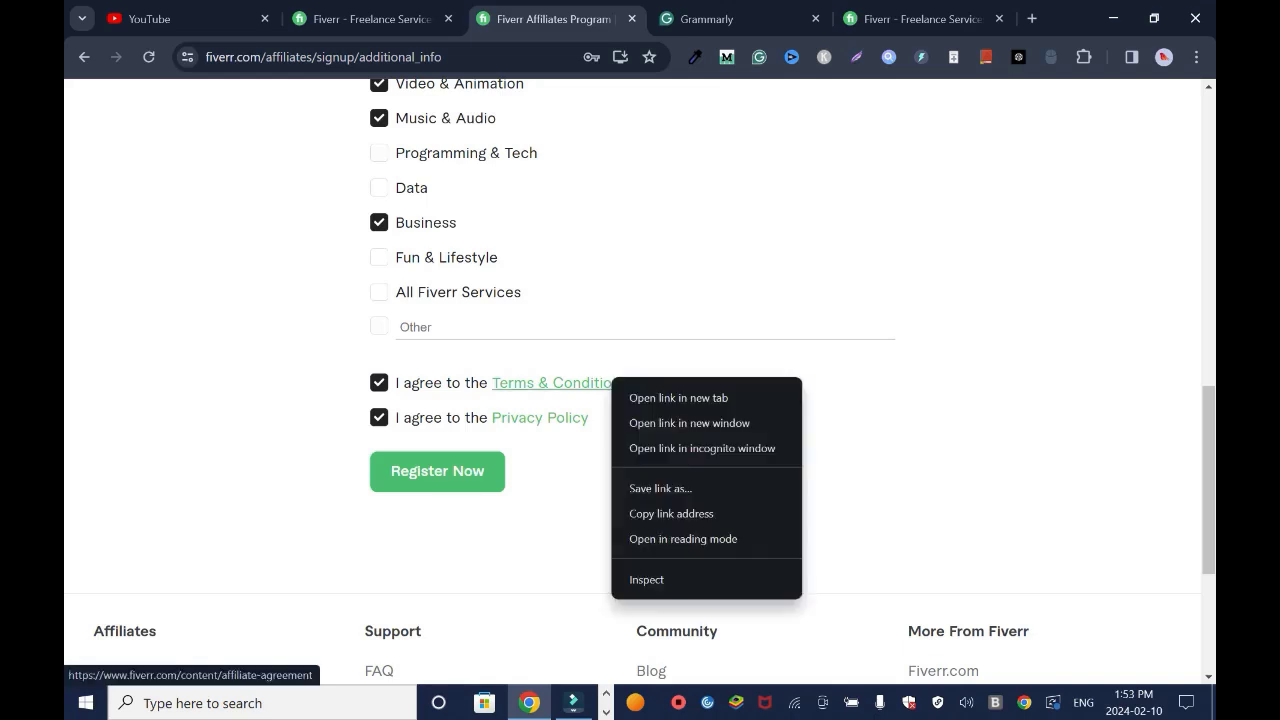
left_click(680, 397)
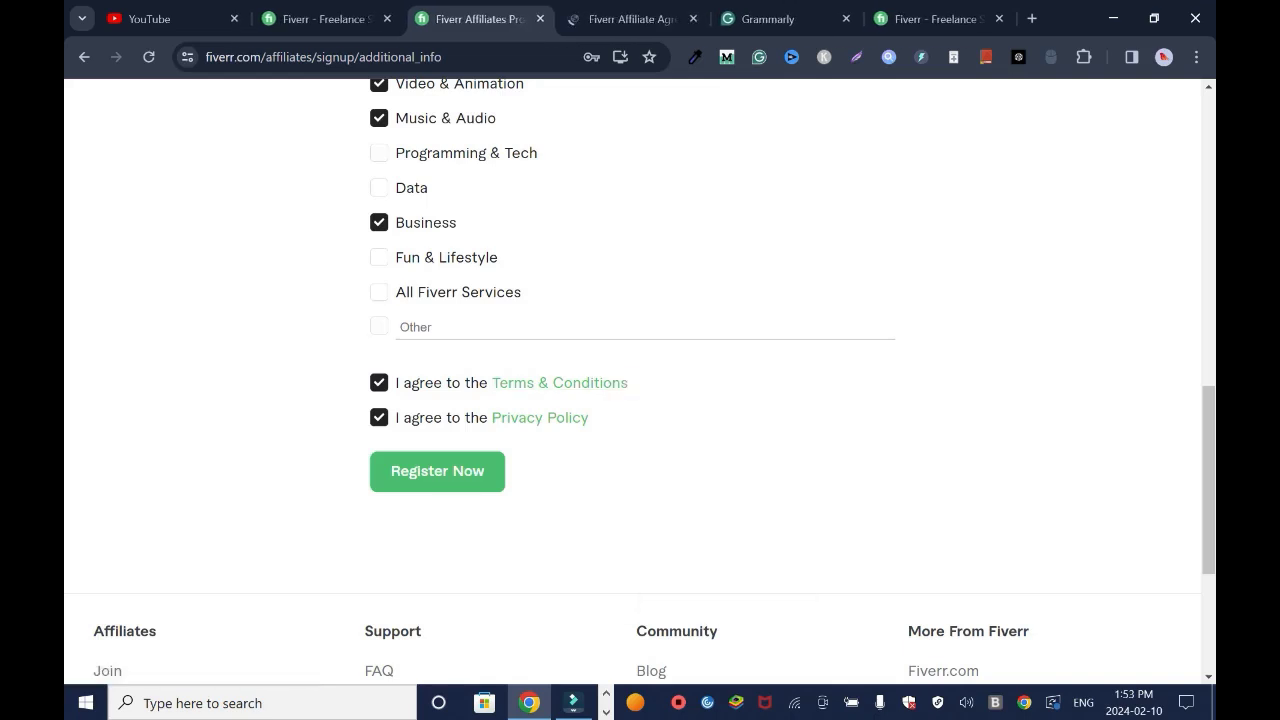
left_click(999, 18)
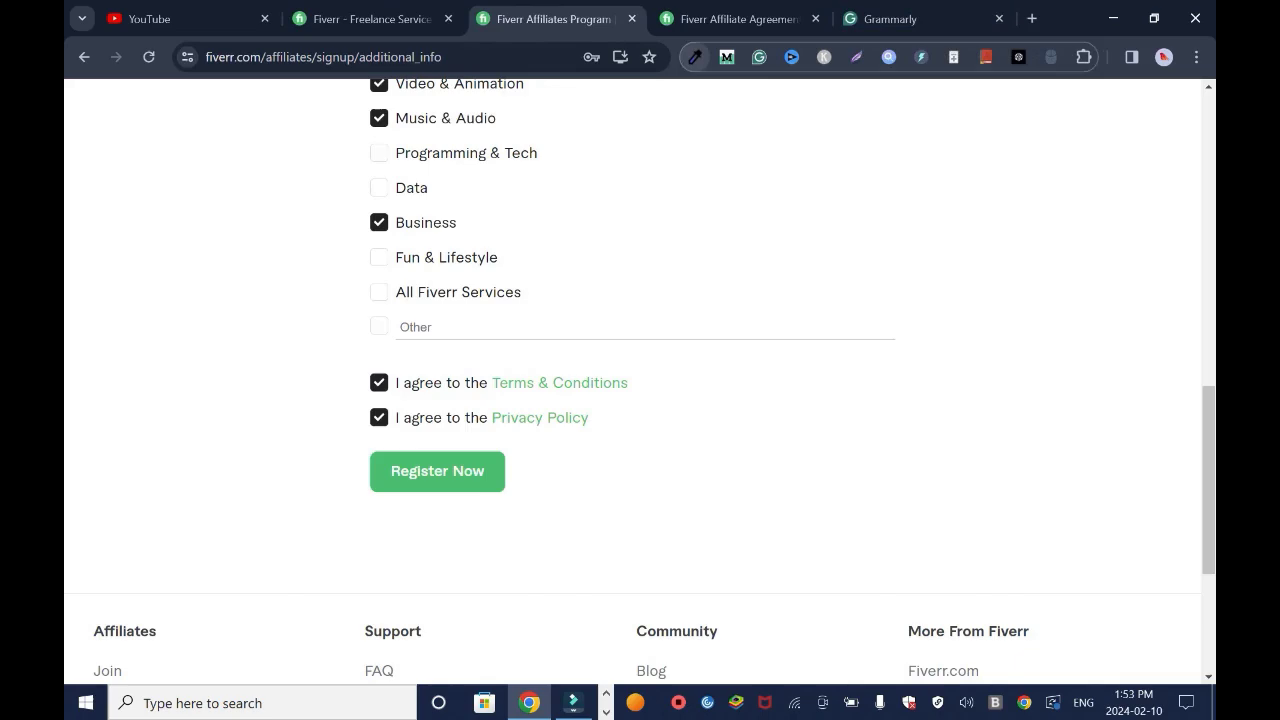
left_click(735, 18)
scroll(640, 380, "down", 1)
scroll(640, 380, "down", 2)
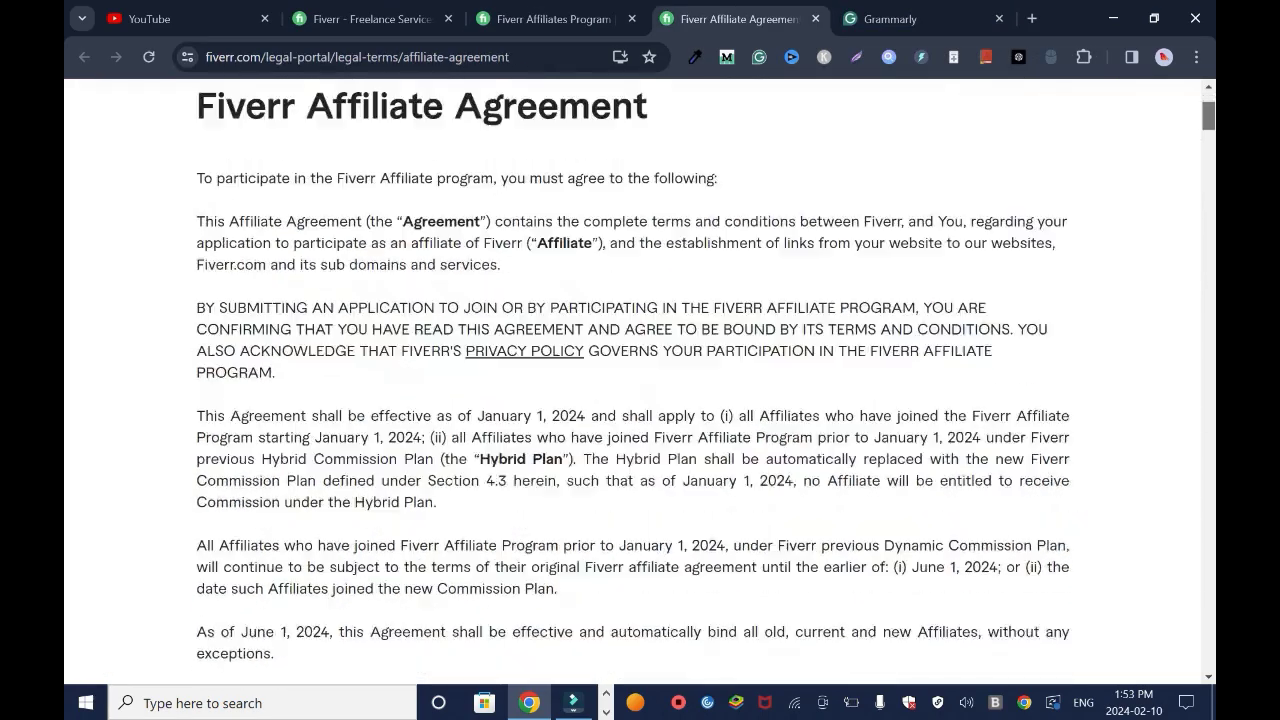
scroll(640, 380, "down", 2)
scroll(640, 380, "down", 1)
scroll(640, 380, "down", 15)
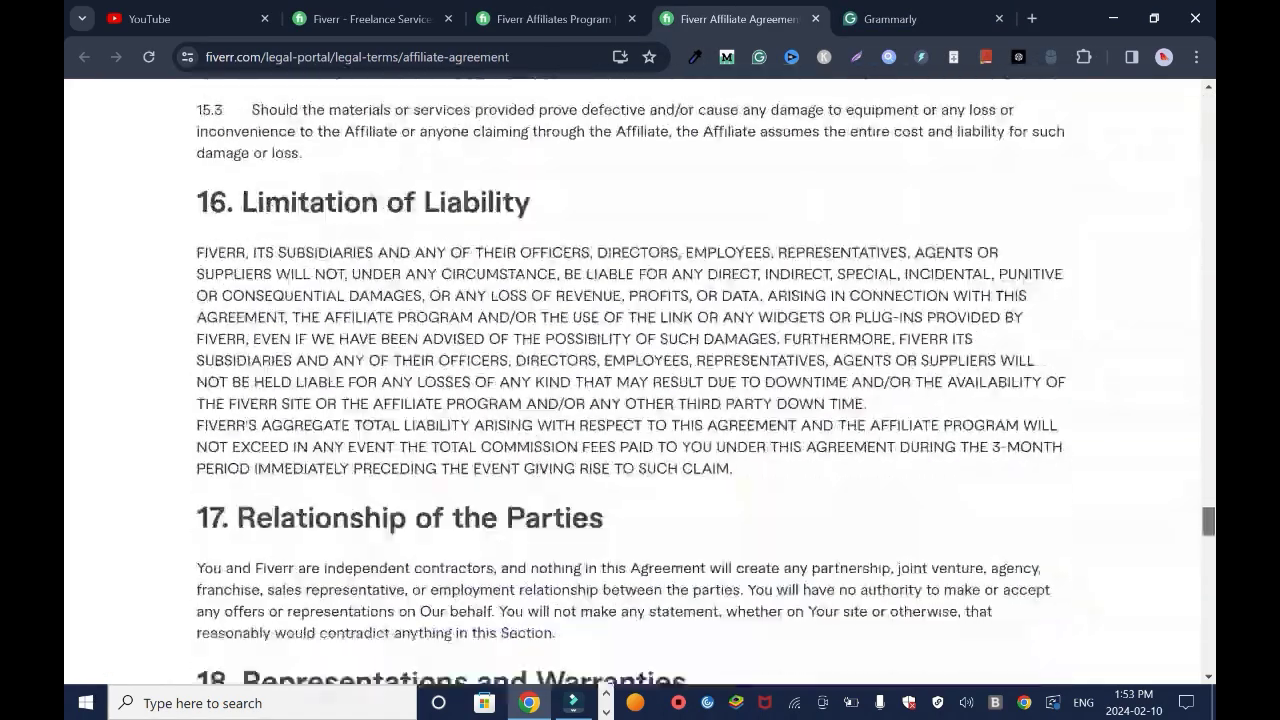
scroll(640, 380, "down", 10)
scroll(640, 380, "down", 15)
scroll(640, 380, "up", 20)
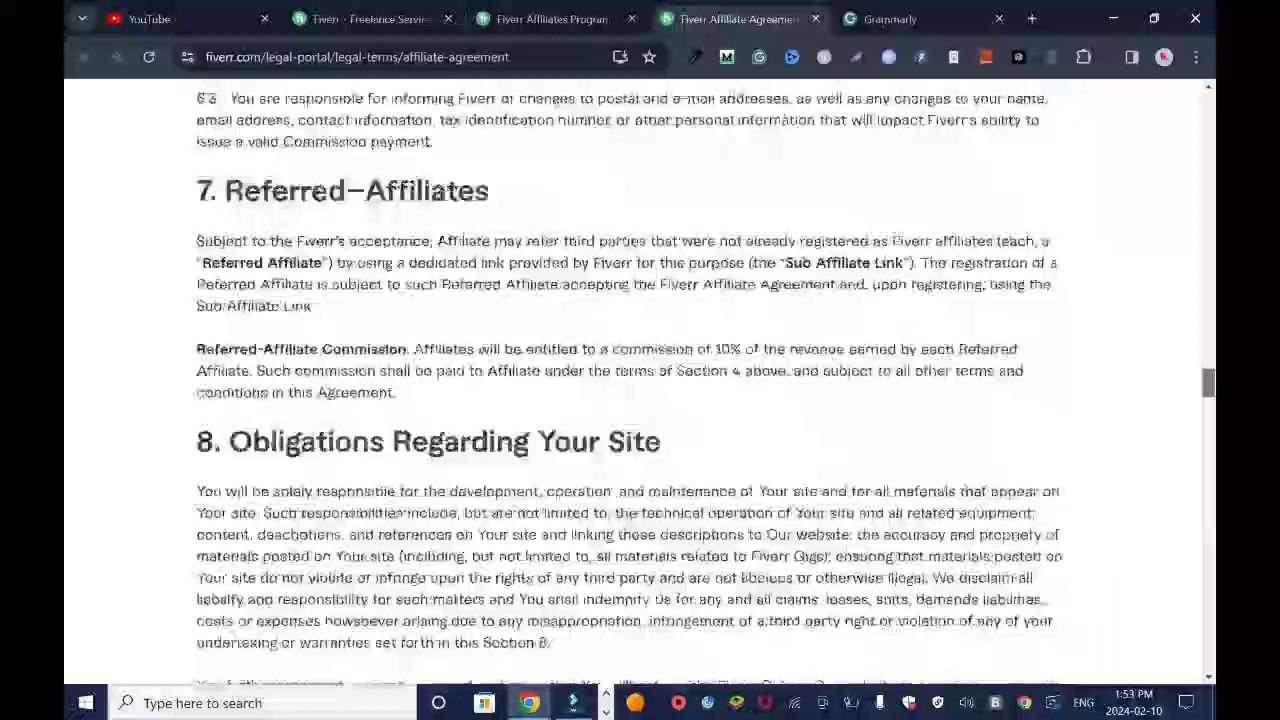
scroll(640, 380, "up", 10)
scroll(640, 380, "up", 10)
Open the Privacy Policy in a new tab, skim it, and return to the signup form.
left_click(553, 18)
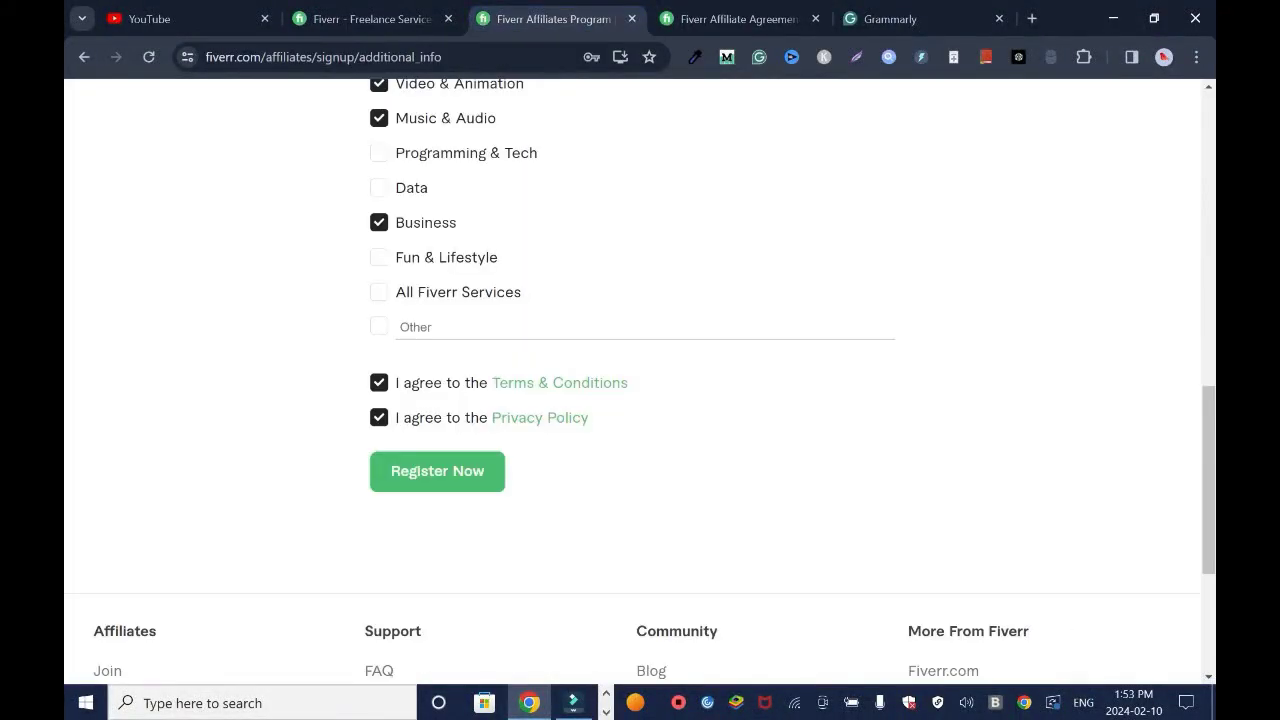
right_click(540, 418)
left_click(614, 440)
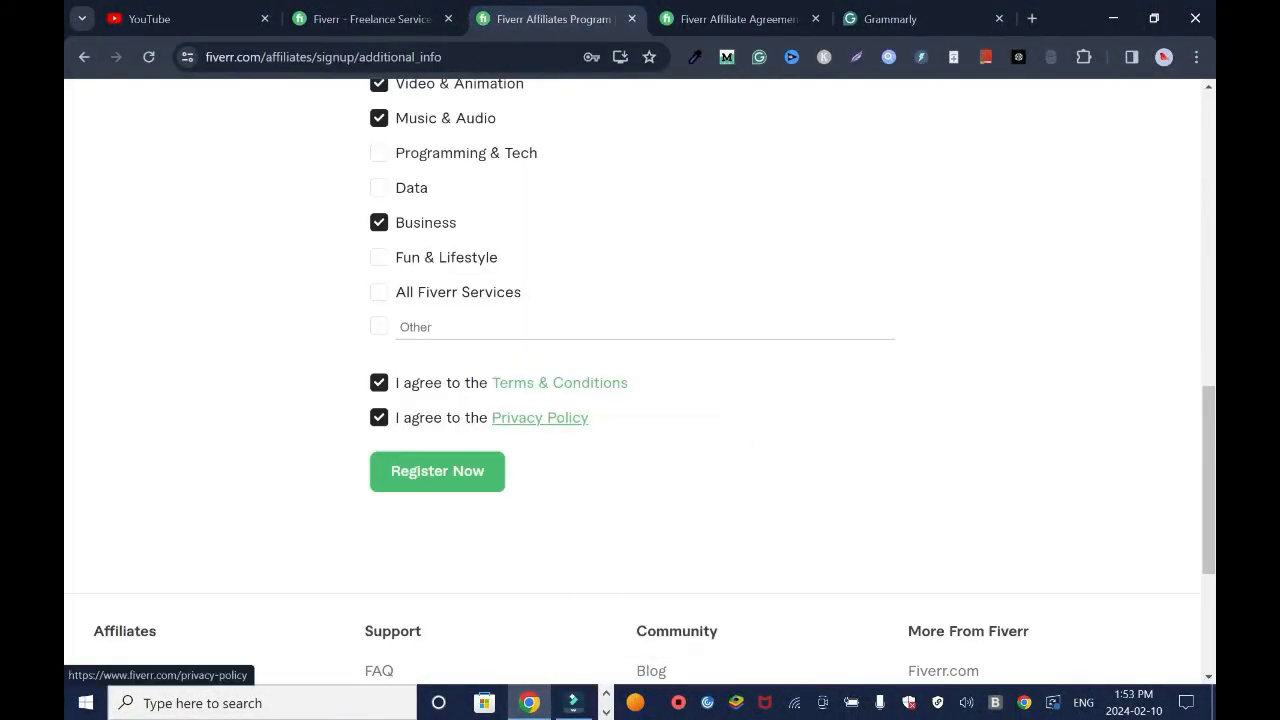
left_click(773, 18)
scroll(640, 383, "down", 2)
scroll(640, 383, "down", 2)
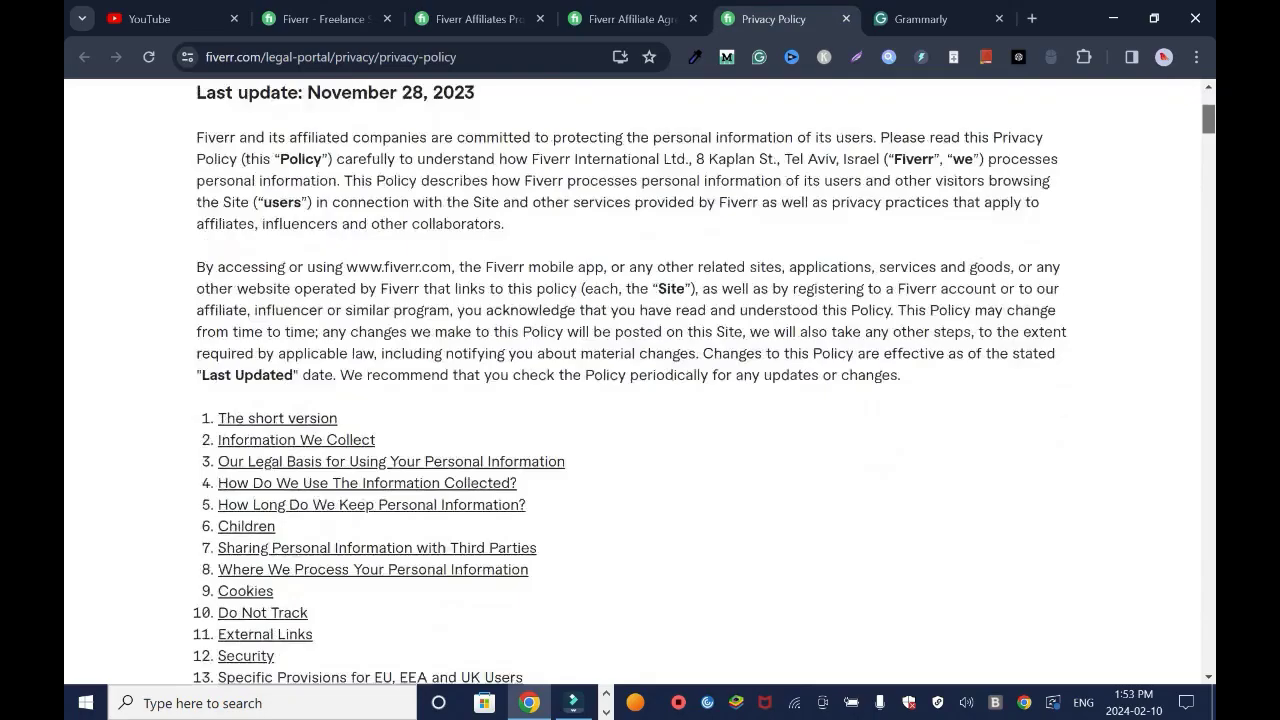
scroll(640, 383, "down", 10)
scroll(640, 383, "down", 10)
key("End")
key("Home")
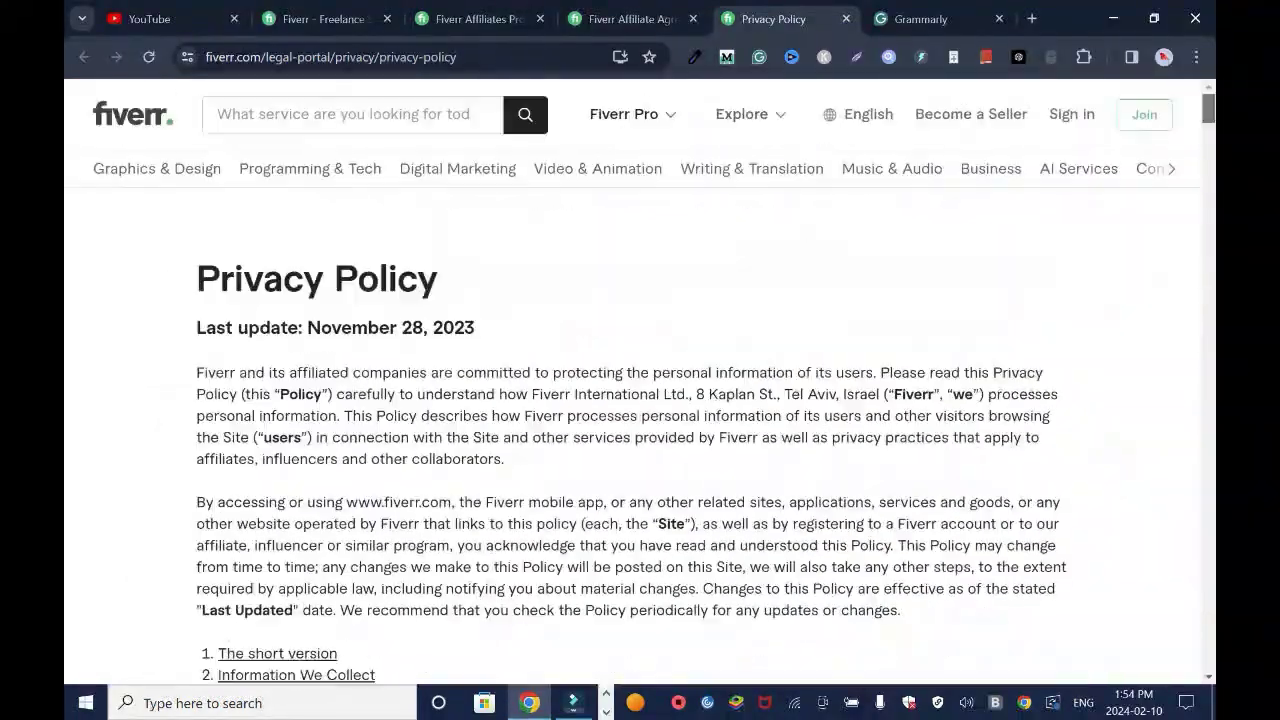
left_click(480, 18)
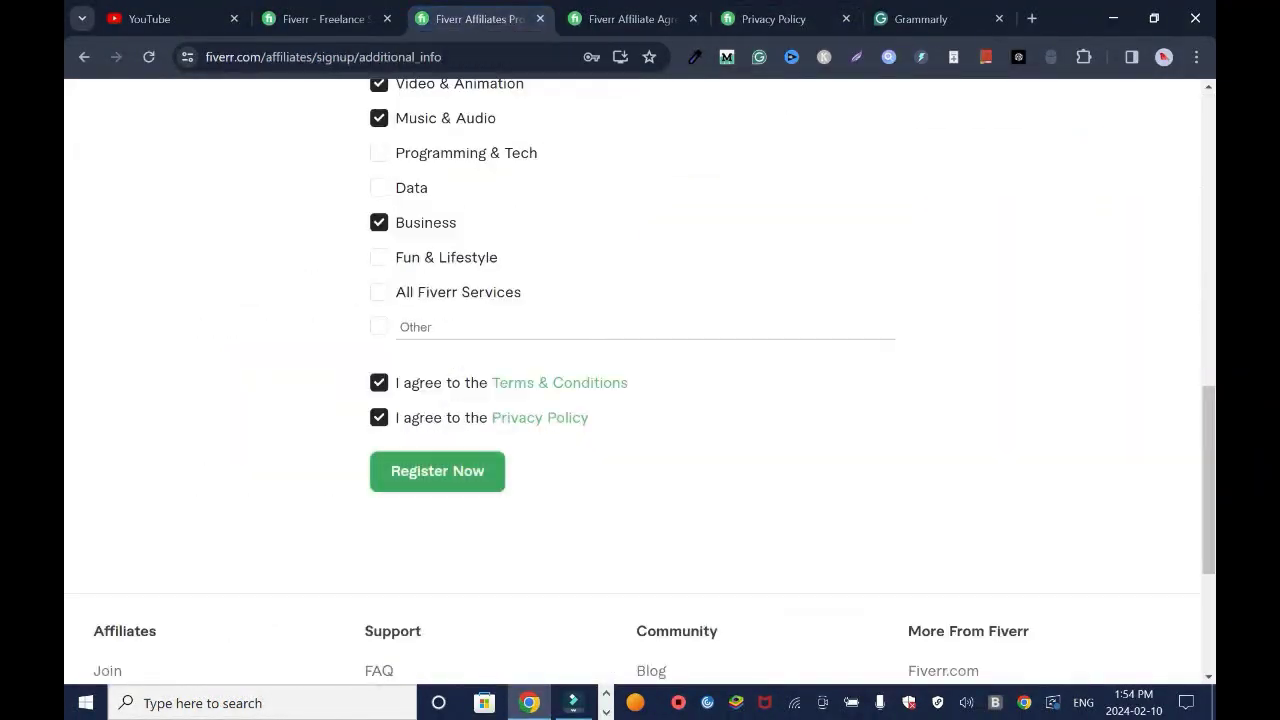
Submit the registration, then sign in as 'blogsdom' with the pasted password and the captcha ticked.
left_click(434, 469)
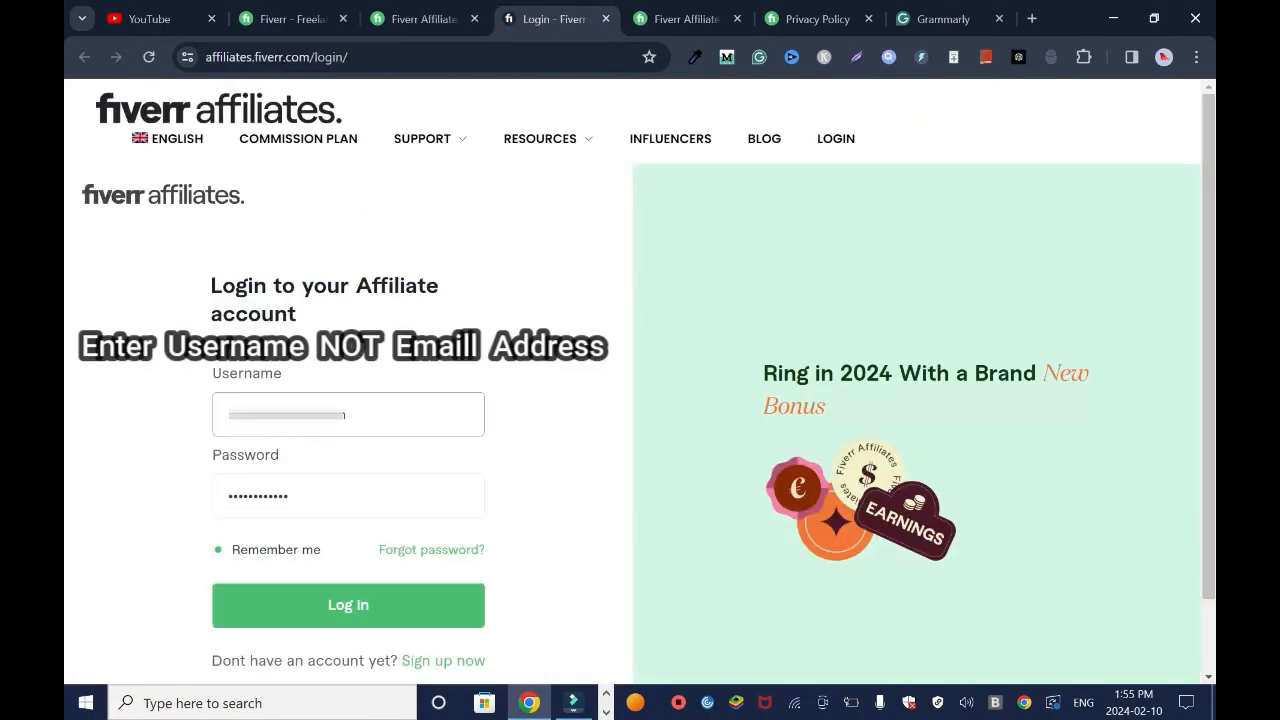
key("Return")
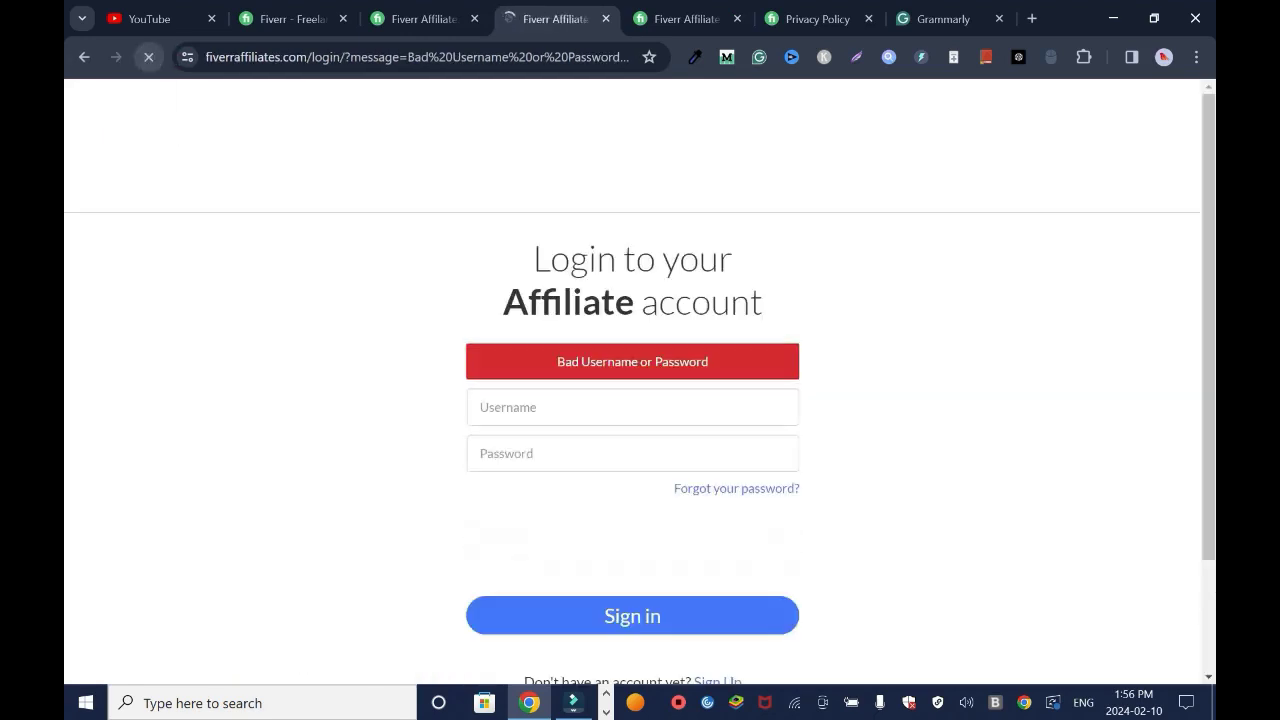
type("blogsdom")
key("Tab")
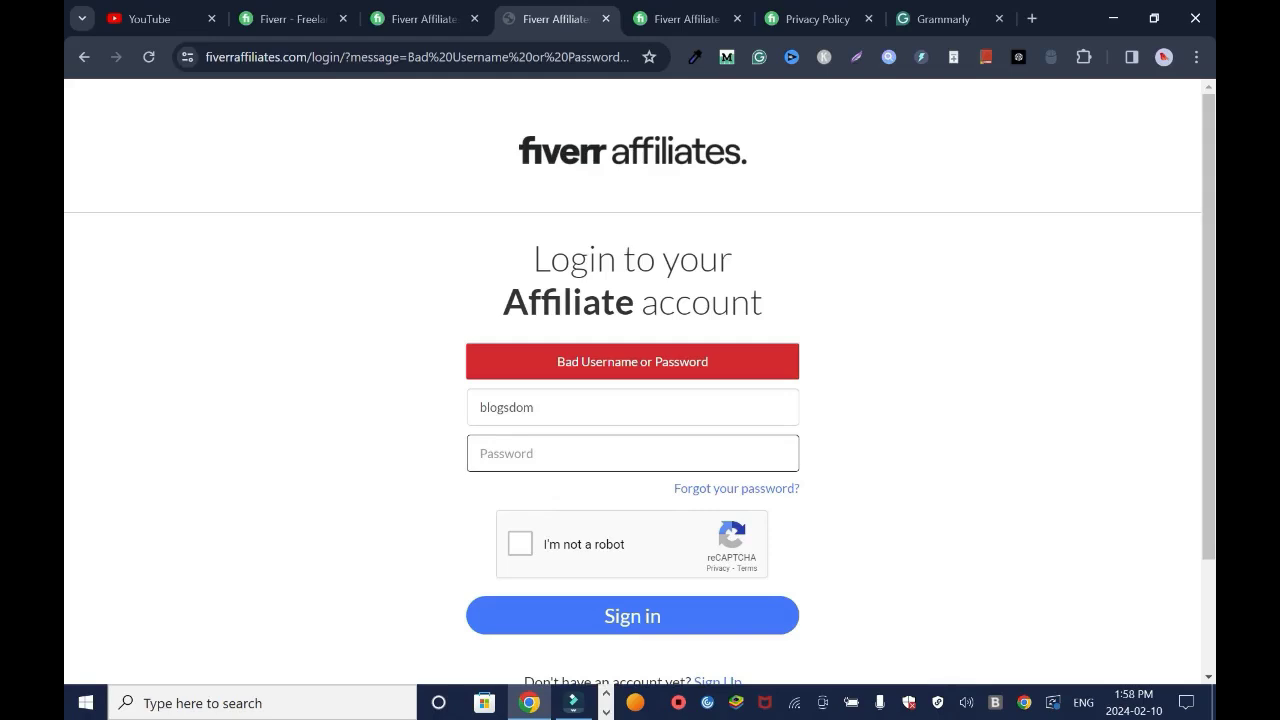
key("ctrl+v")
left_click(520, 544)
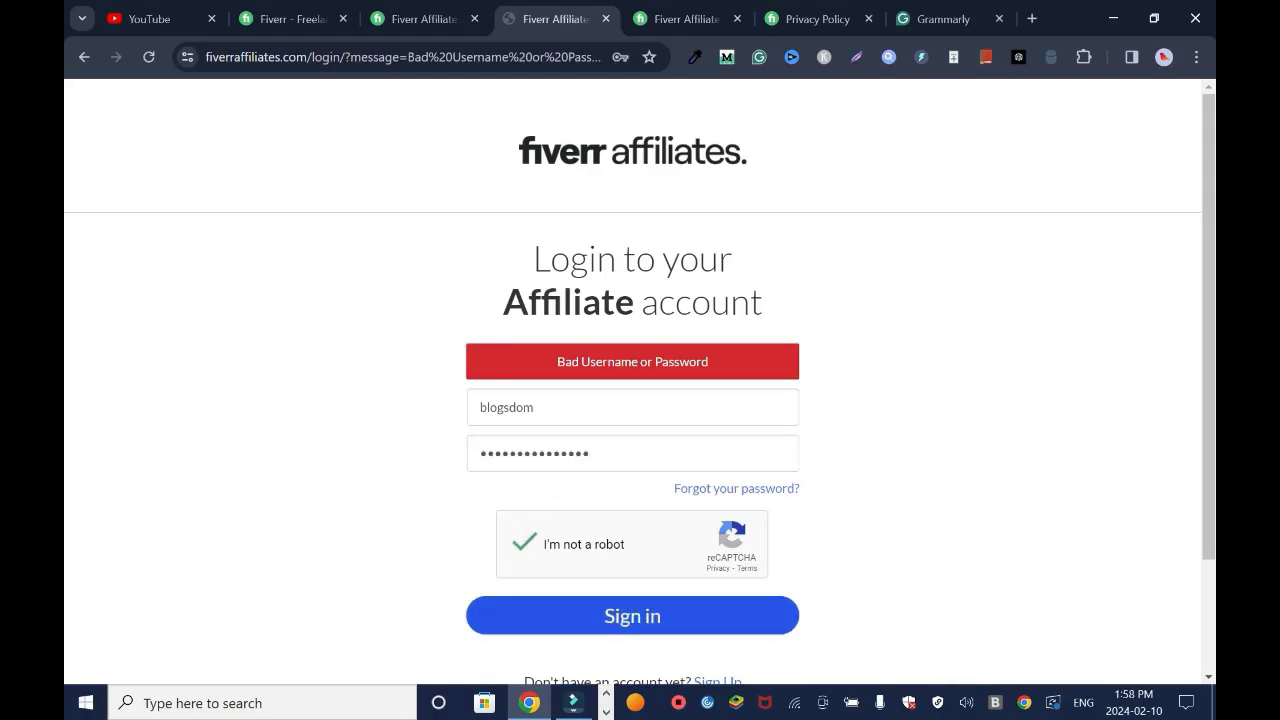
left_click(632, 616)
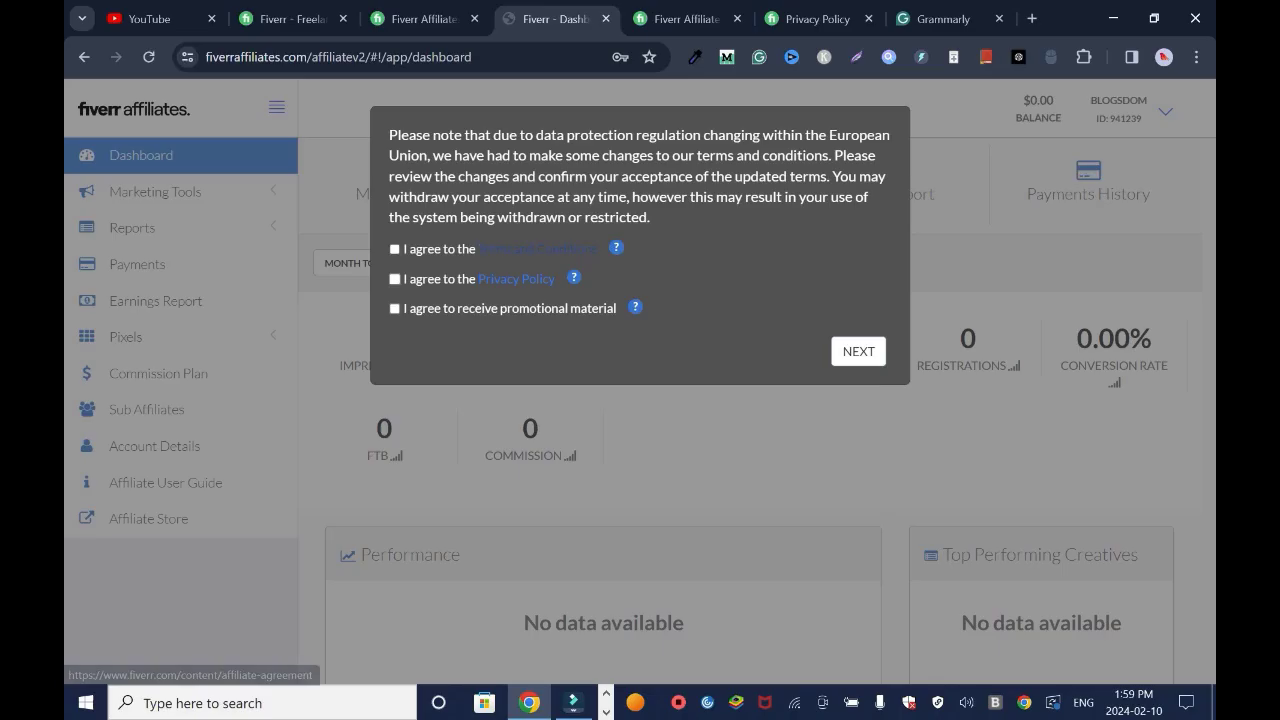
Open the Terms and Conditions link in a new tab and read through the Affiliate Agreement.
right_click(557, 249)
left_click(620, 263)
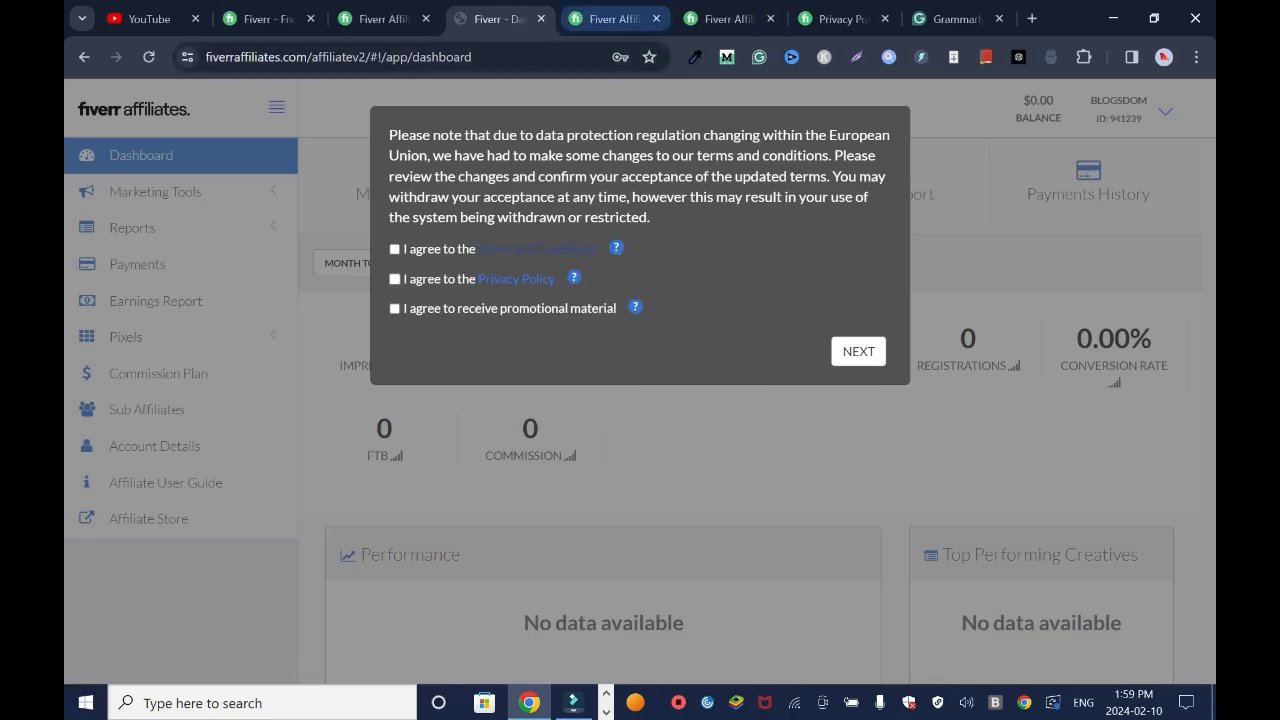
left_click(610, 18)
scroll(640, 400, "down", 3)
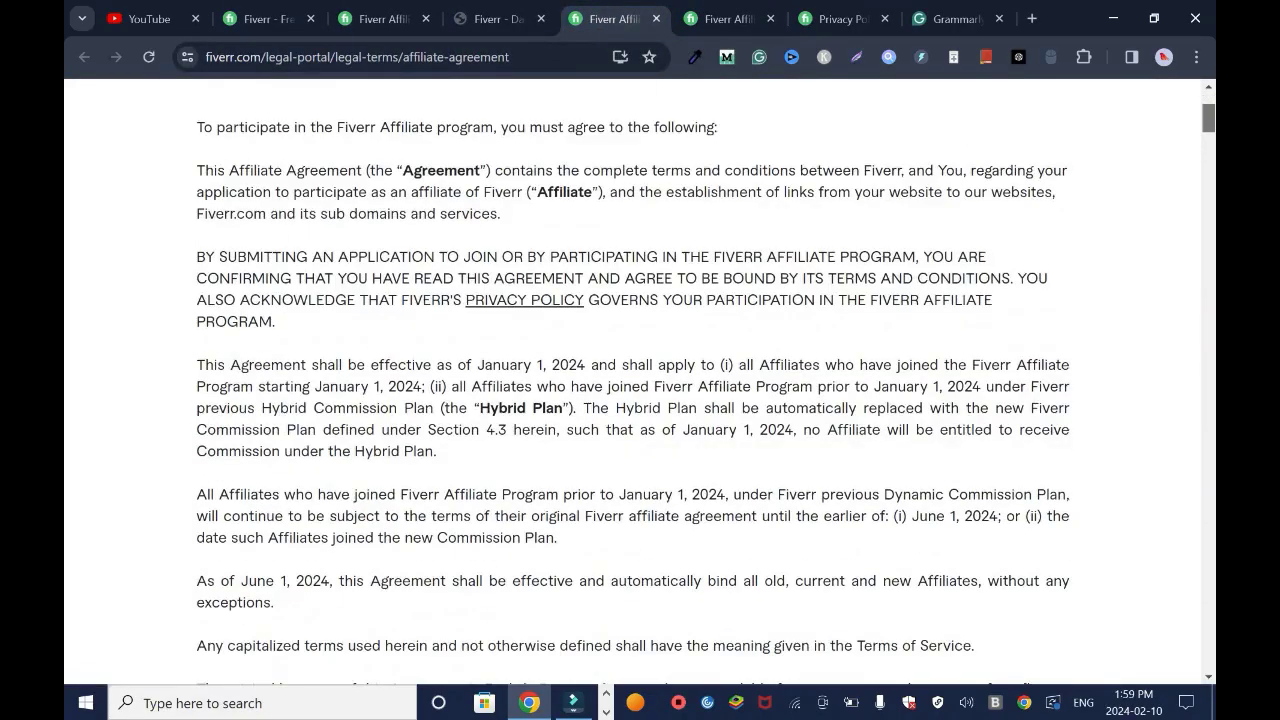
scroll(640, 400, "down", 5)
scroll(640, 400, "down", 5)
scroll(640, 400, "down", 5)
key("End")
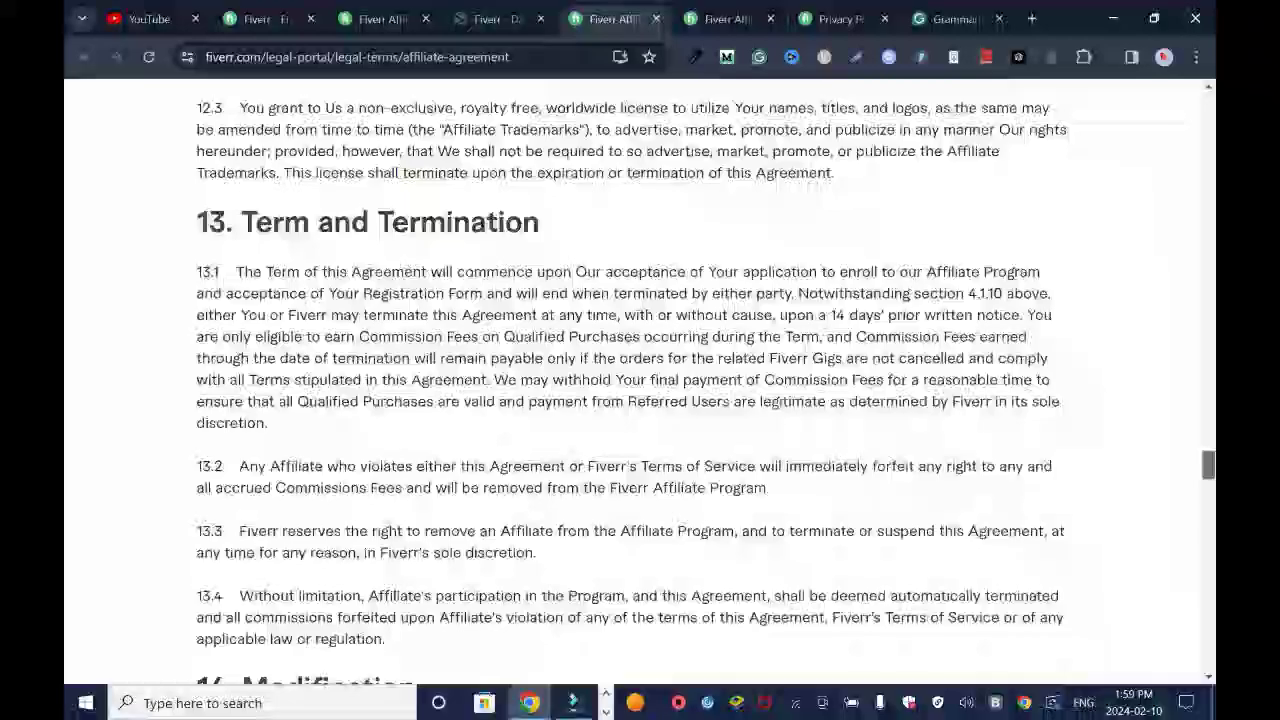
key("Home")
left_click(497, 18)
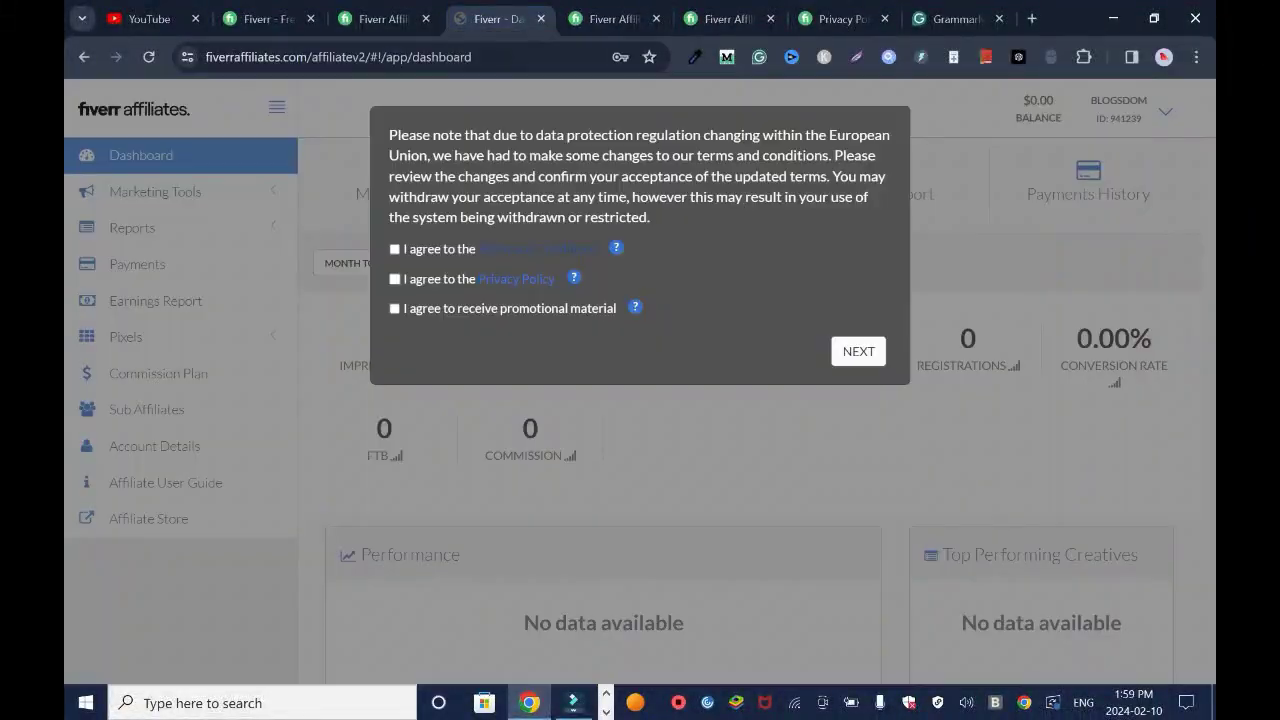
Open the Privacy Policy link in a new tab, skim it, and return to the terms notice.
right_click(522, 278)
left_click(570, 290)
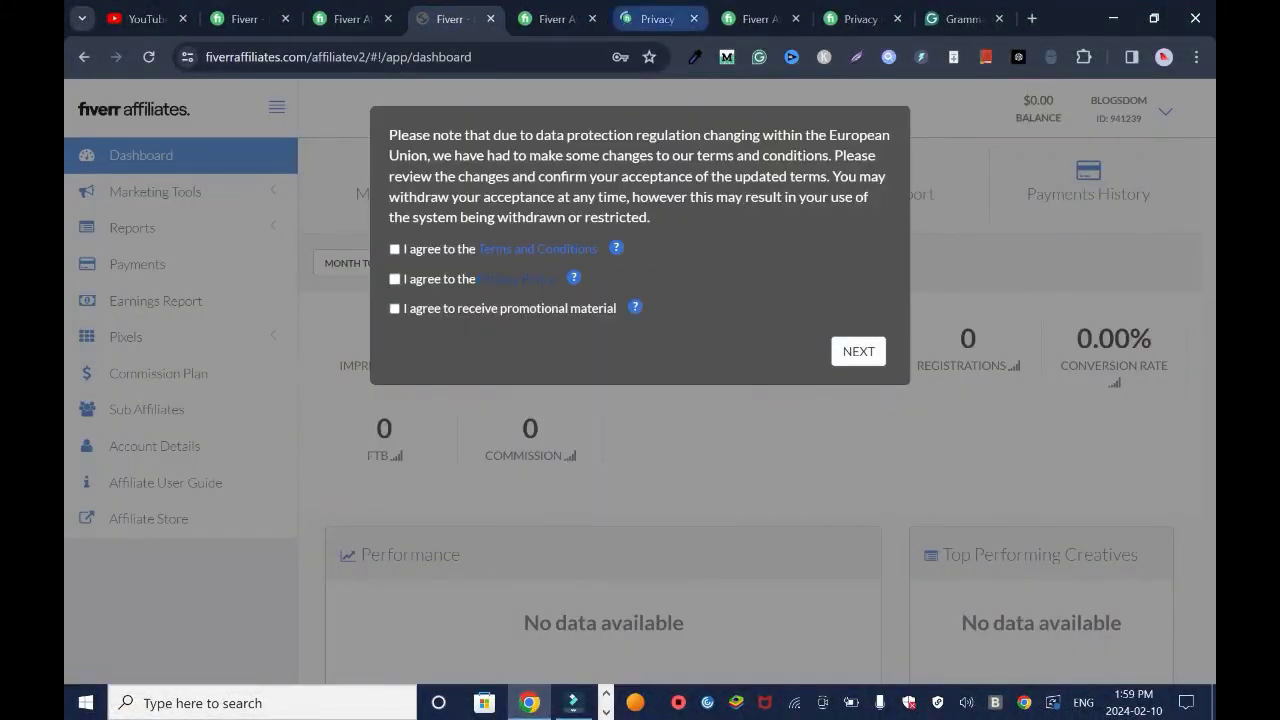
left_click(658, 18)
scroll(640, 400, "down", 10)
scroll(640, 400, "down", 10)
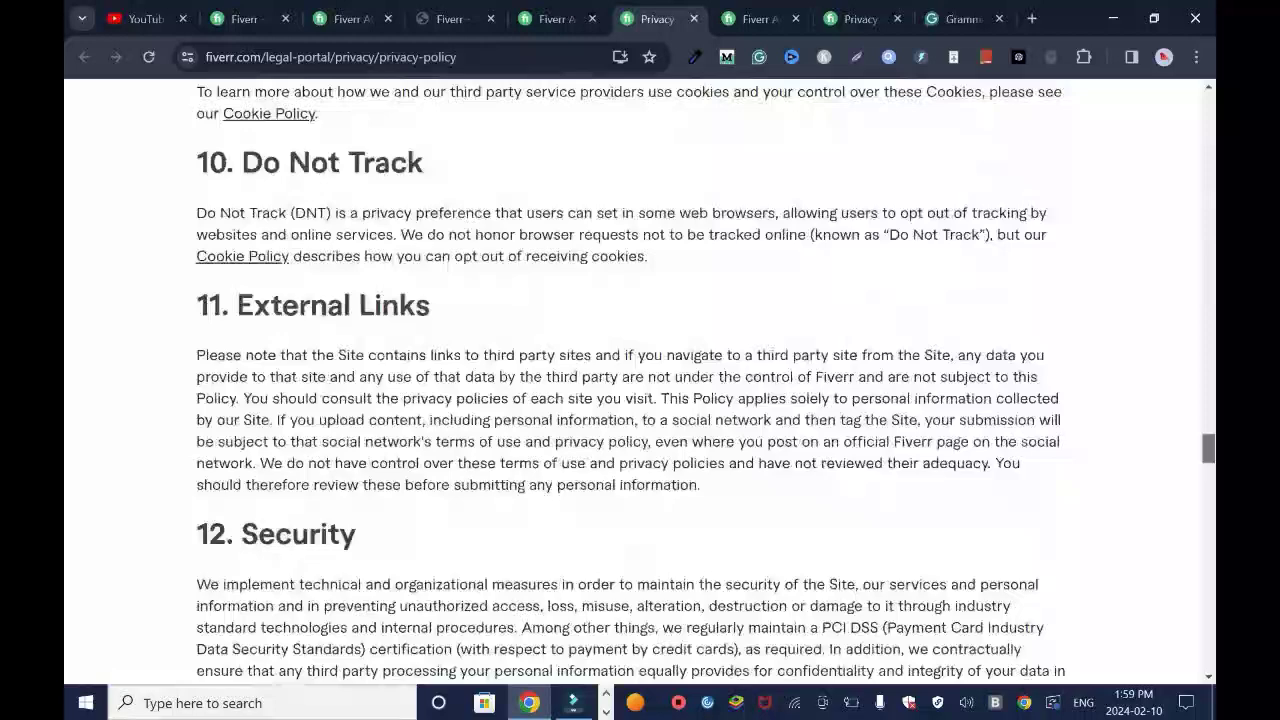
key("Home")
left_click(555, 18)
key("ctrl+shift+Tab")
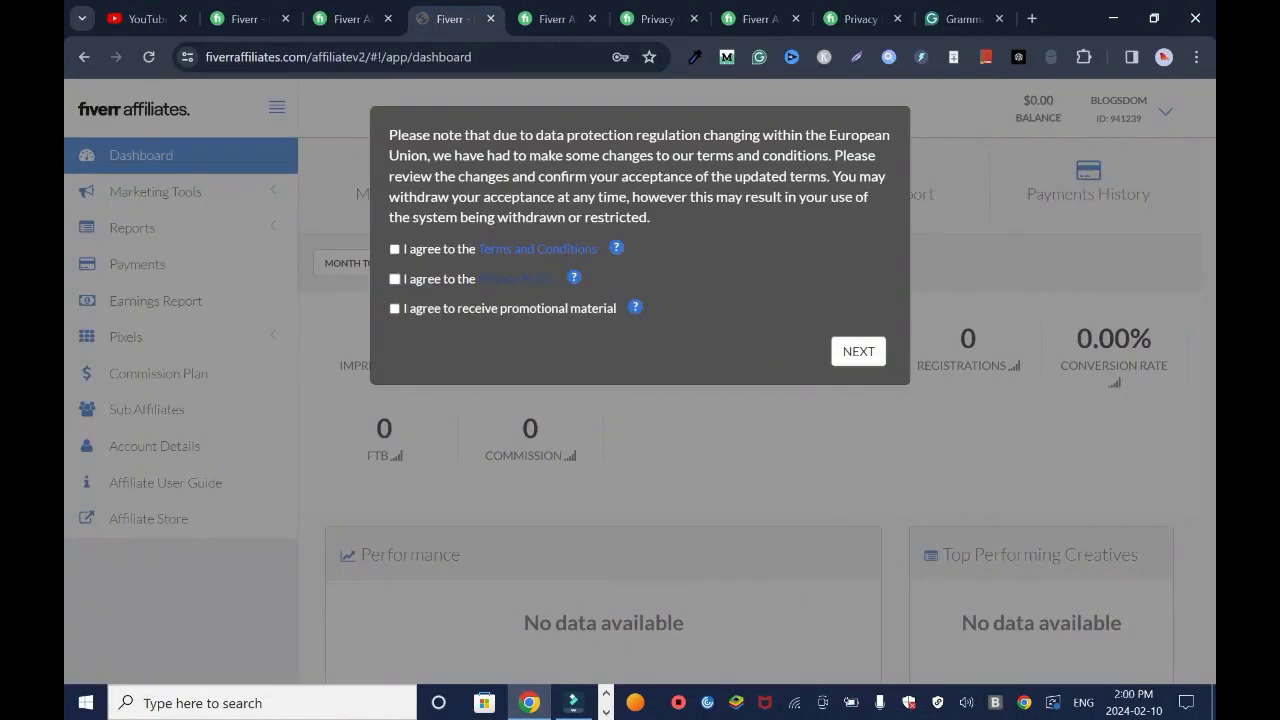
Agree to the Terms, the Privacy Policy and promotional material, then accept the updated terms.
left_click(394, 249)
left_click(394, 279)
left_click(394, 308)
left_click(858, 351)
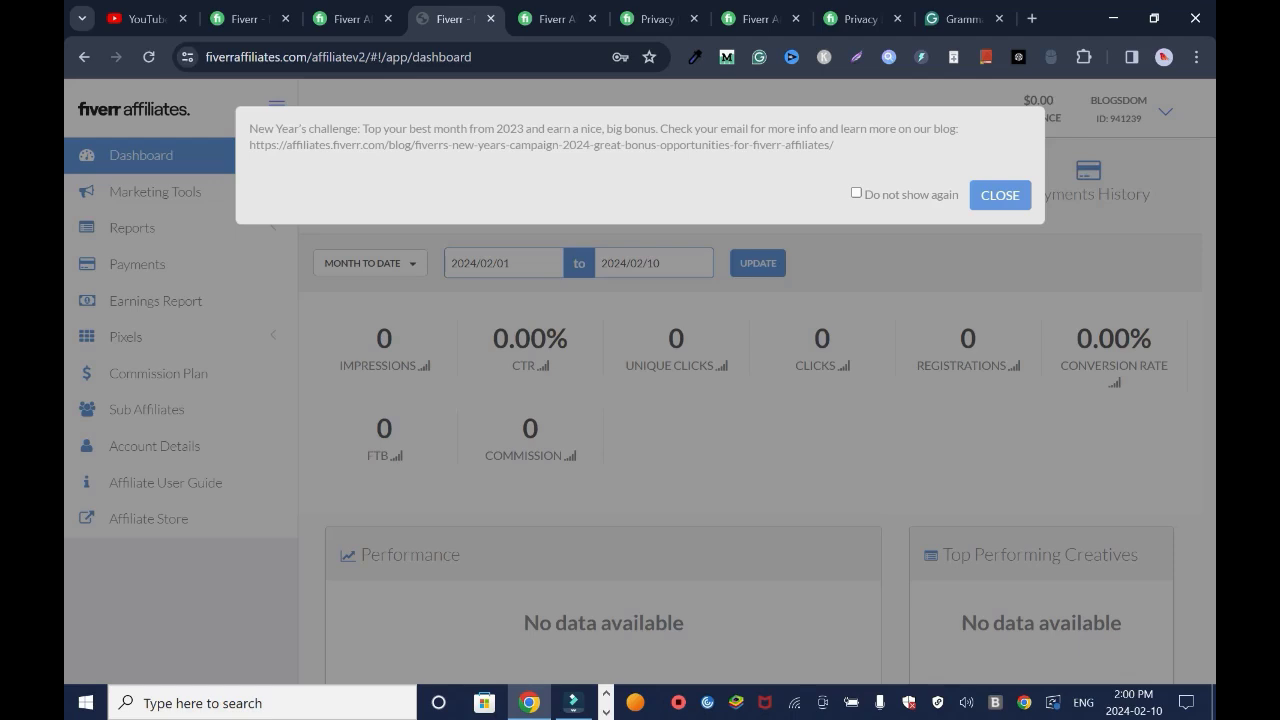
Permanently dismiss the New Year's challenge notice and go to Account Details > Change Password.
left_click(856, 192)
left_click(1000, 195)
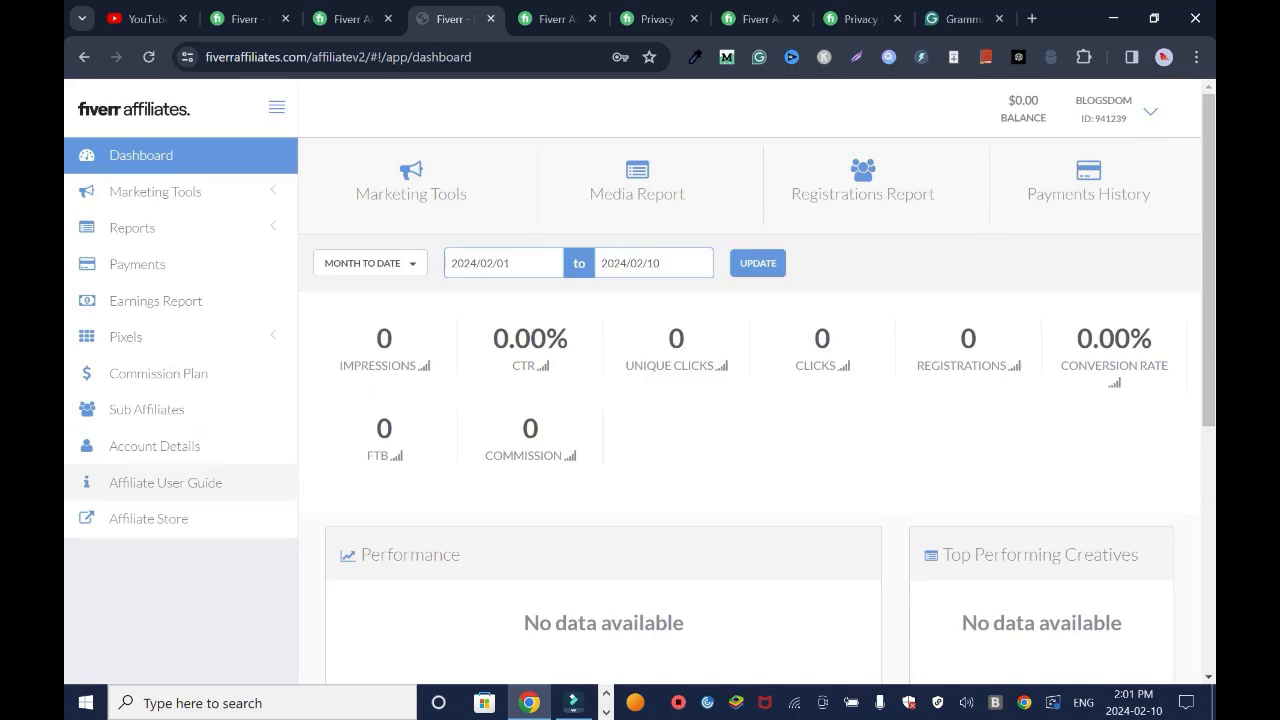
left_click(154, 446)
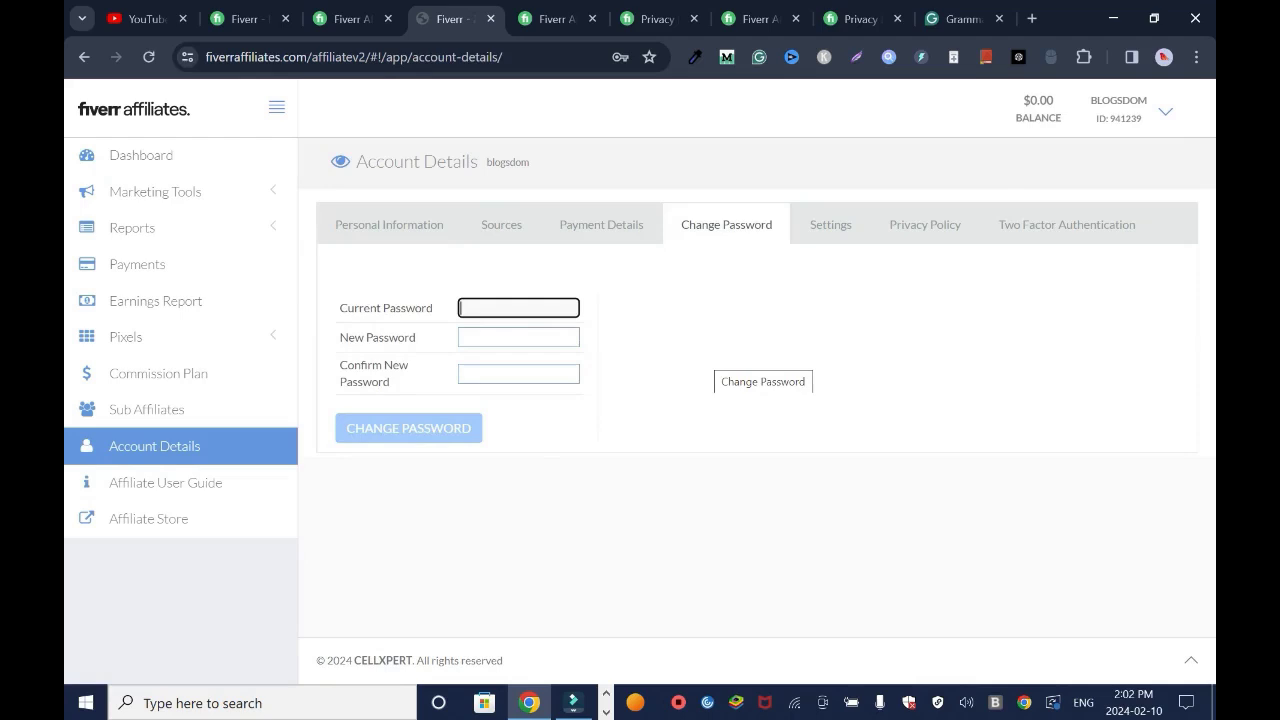
Change the password with the current, new and confirmed passwords, declining Chrome's save offer.
key("ctrl+v")
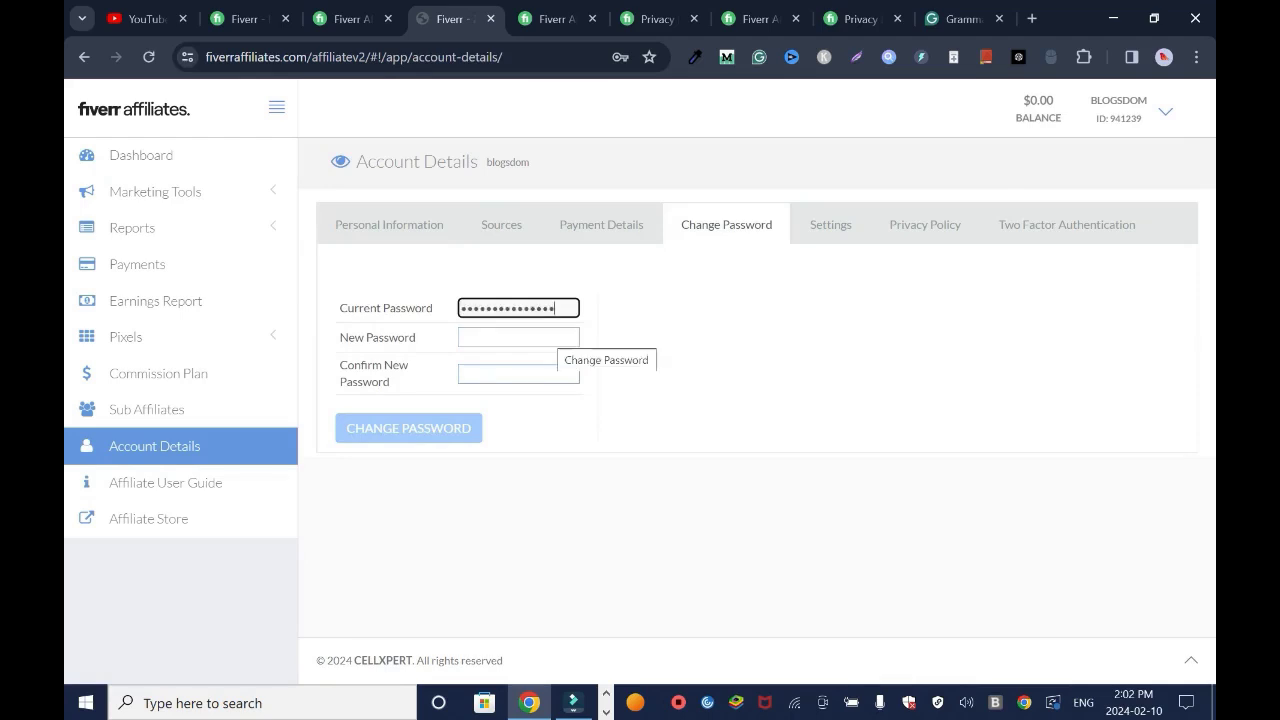
key("Tab")
type("••••")
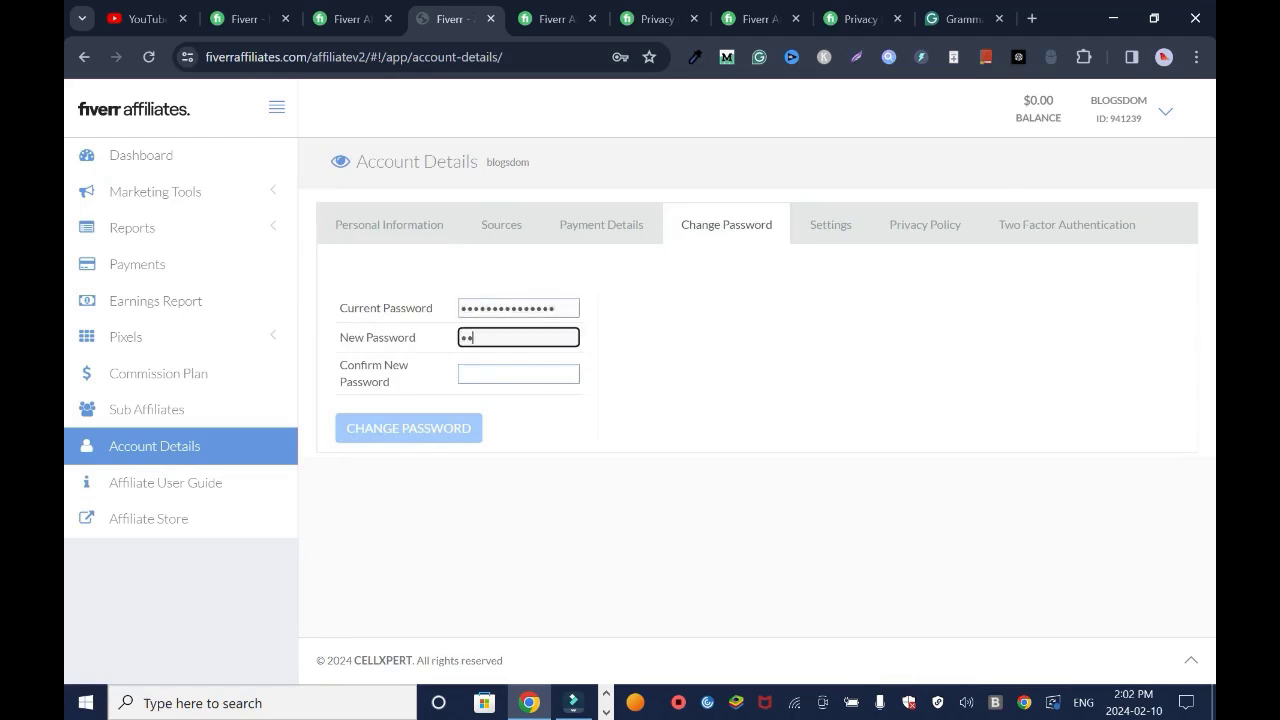
type("••••••••")
key("Tab")
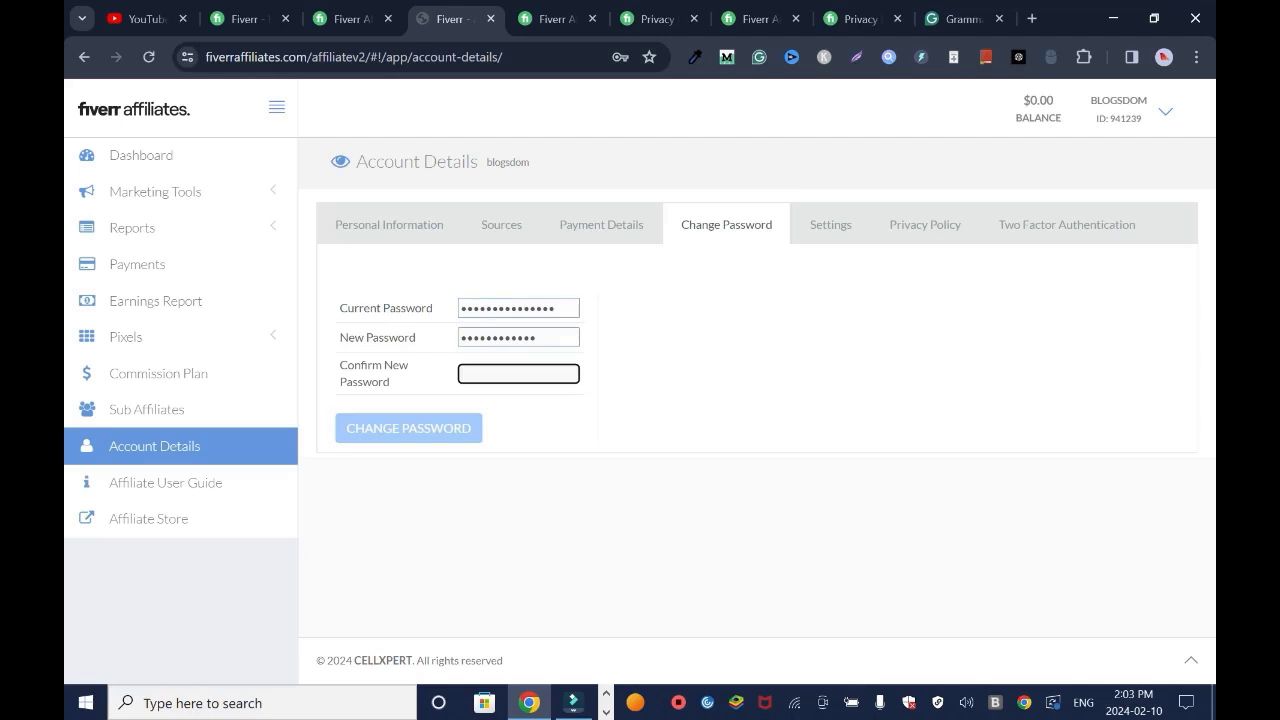
type("•••••••••••")
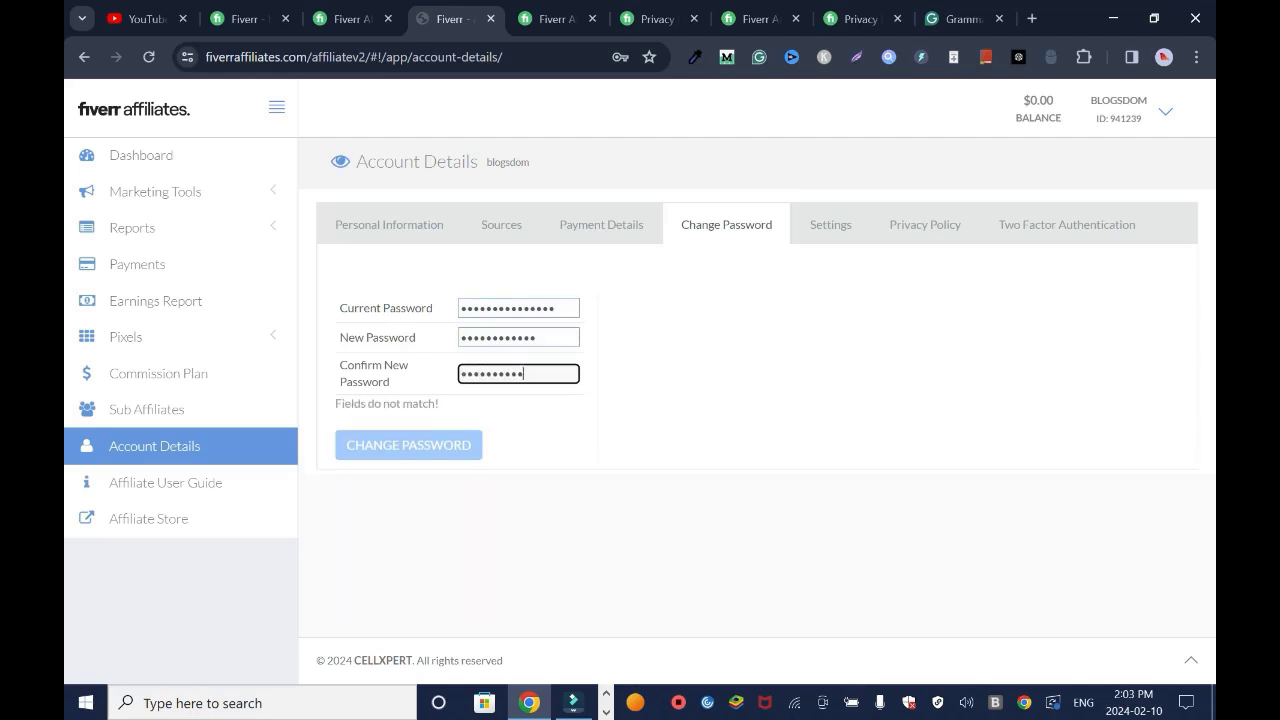
type("•")
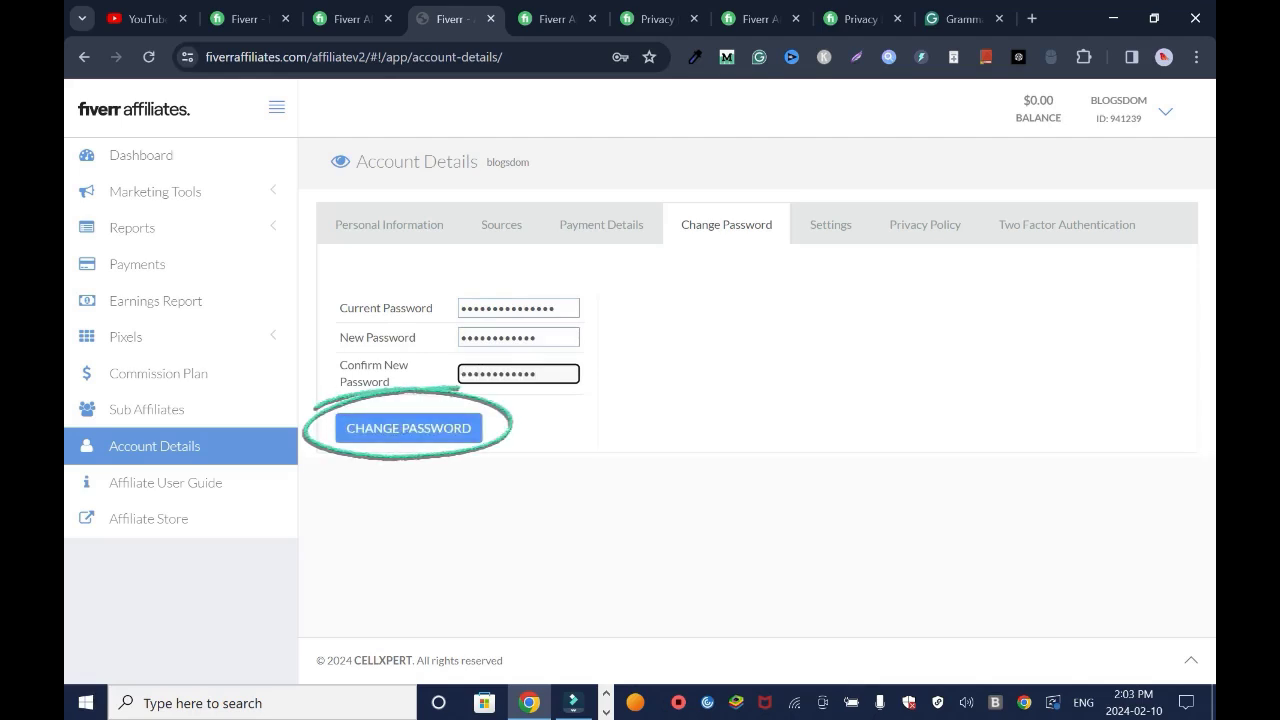
left_click(440, 430)
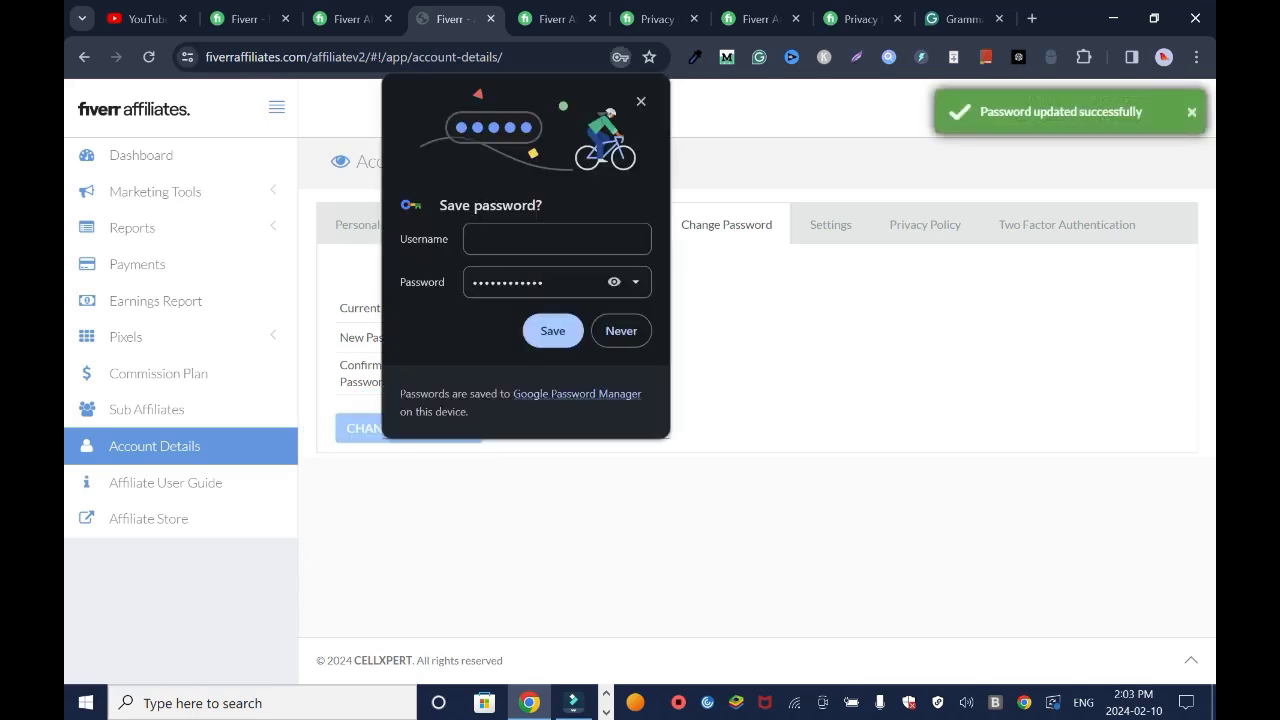
left_click(641, 101)
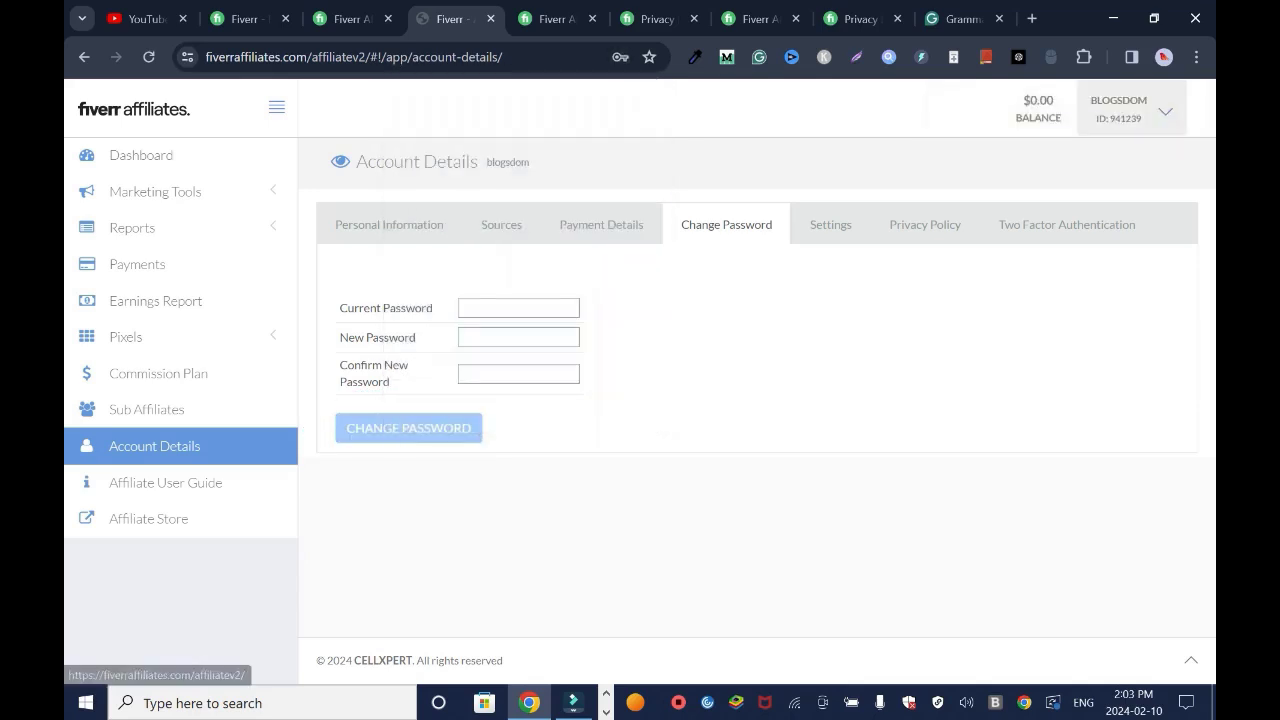
Close the leftover policy and Fiverr tabs, keeping YouTube, the affiliates dashboard and a new tab.
left_click(160, 152)
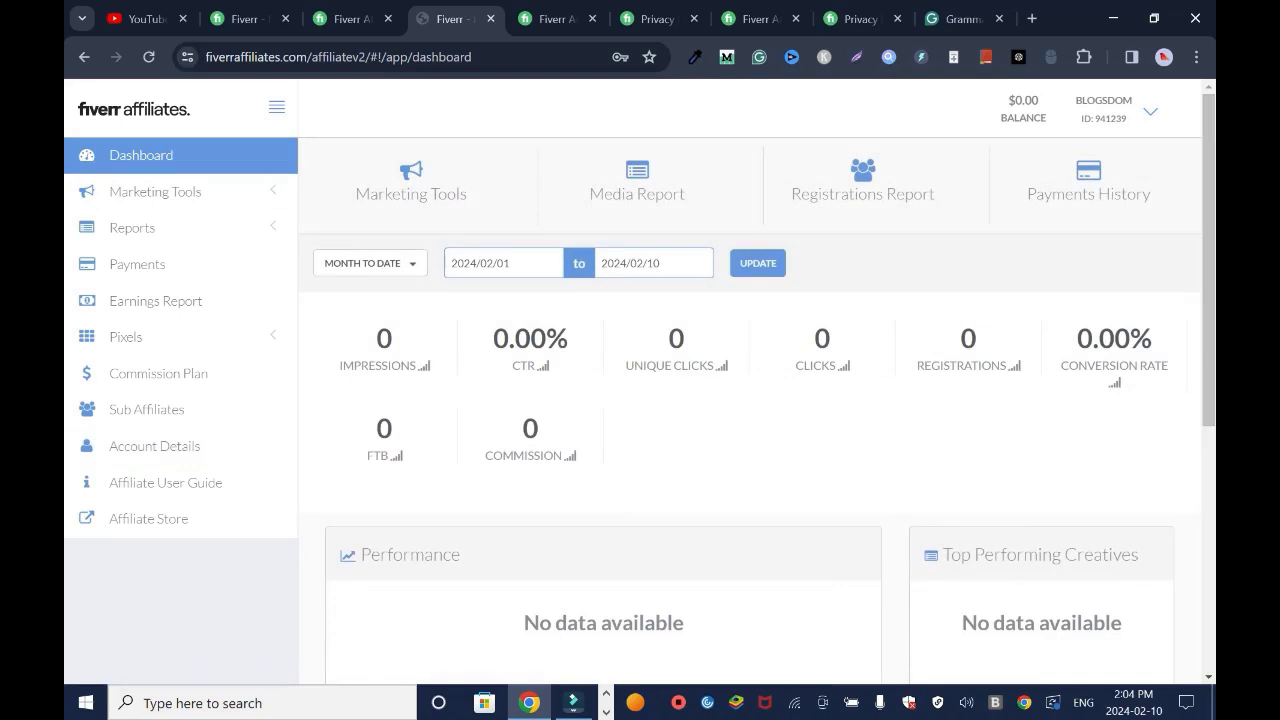
key("ctrl+t")
left_click(912, 18)
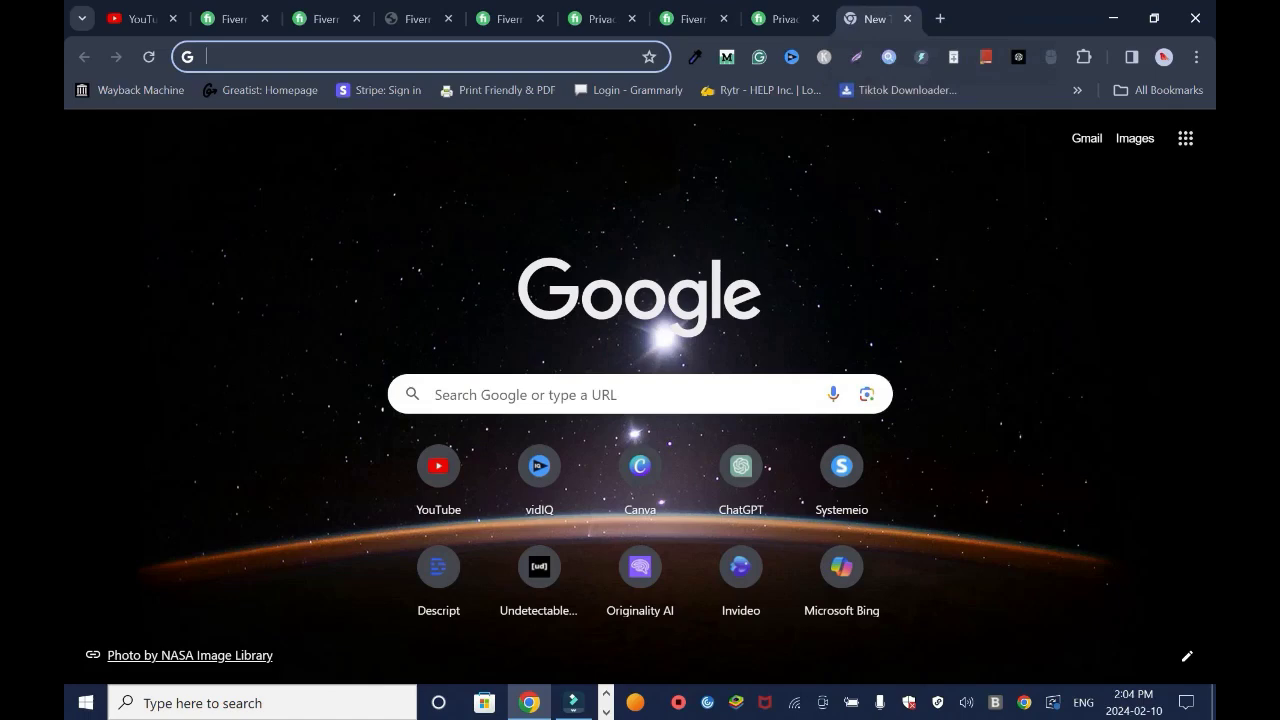
left_click(820, 18)
left_click(724, 18)
left_click(632, 18)
left_click(540, 18)
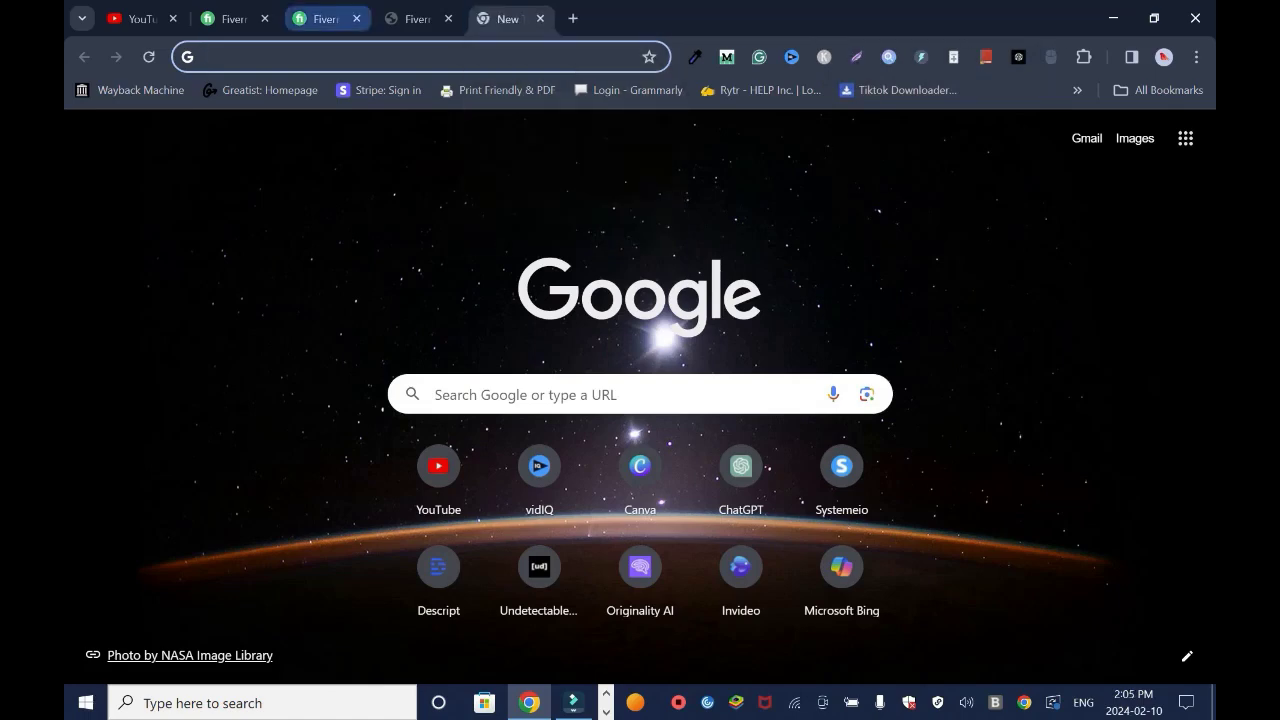
left_click(357, 18)
left_click(325, 18)
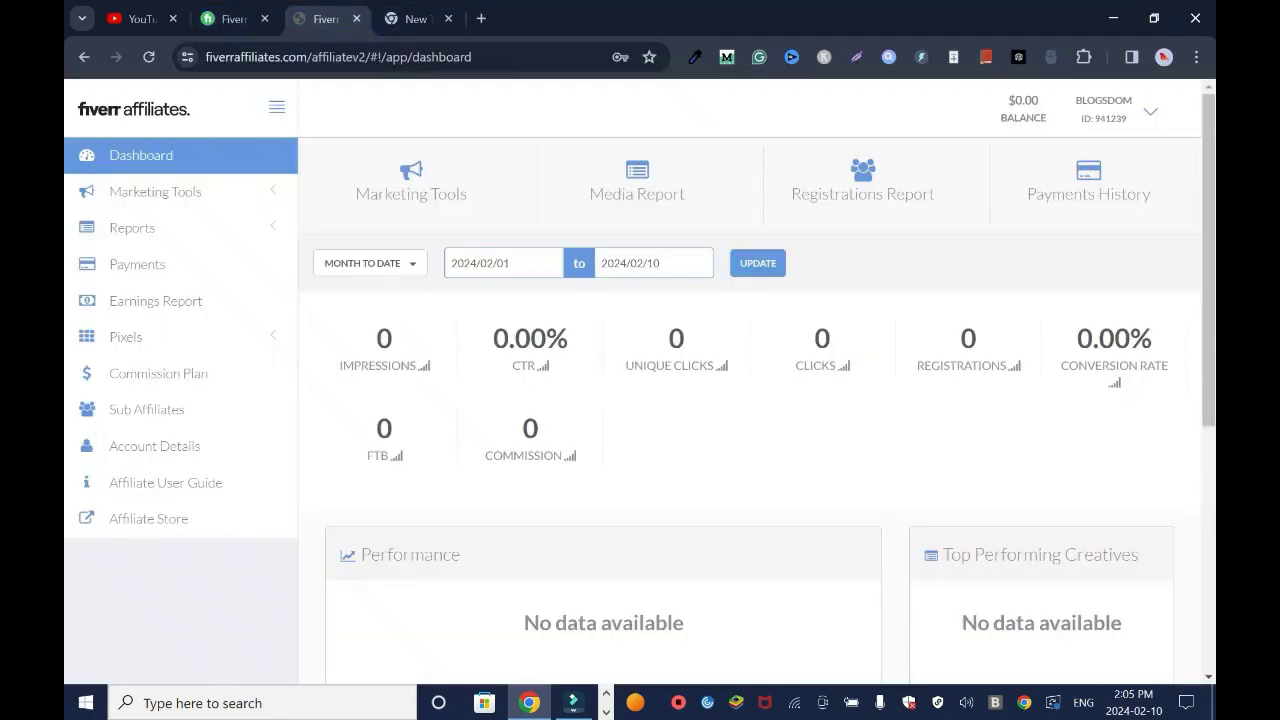
left_click(235, 18)
left_click(325, 18)
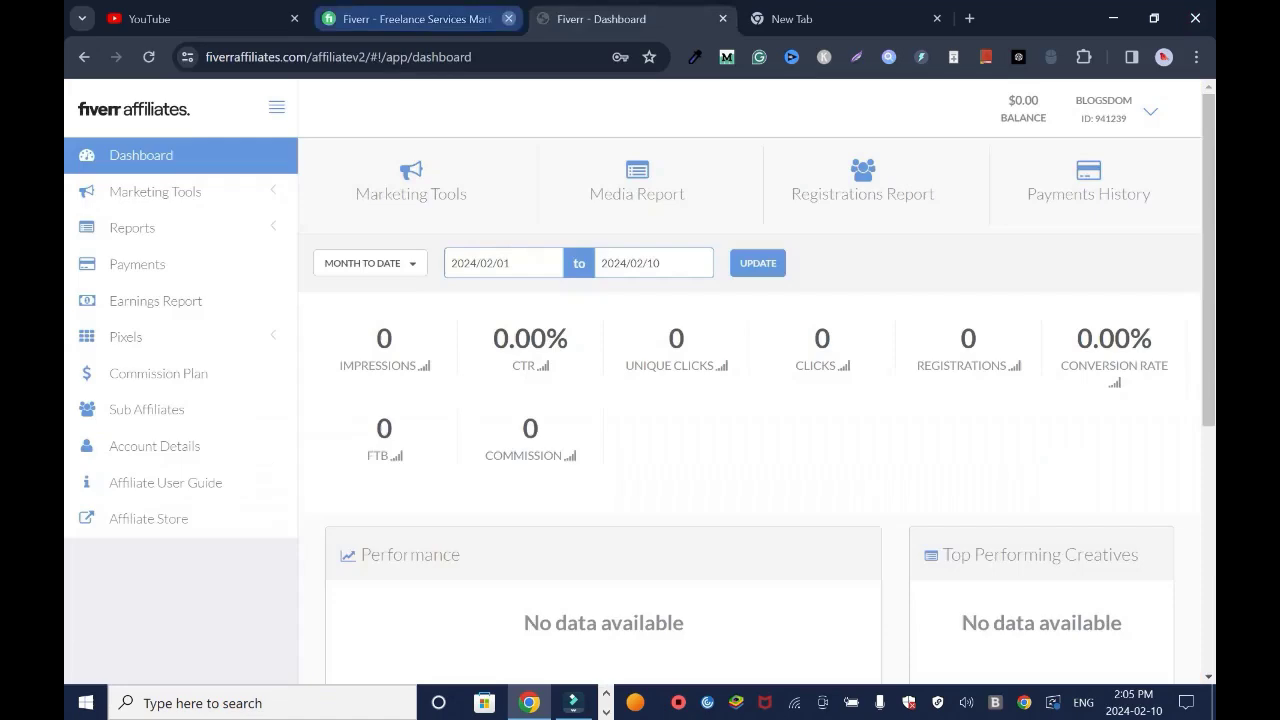
left_click(509, 18)
left_click(630, 18)
Go to fiverr.com via the 'fiverr' search and open the Website Design category.
left_click(600, 393)
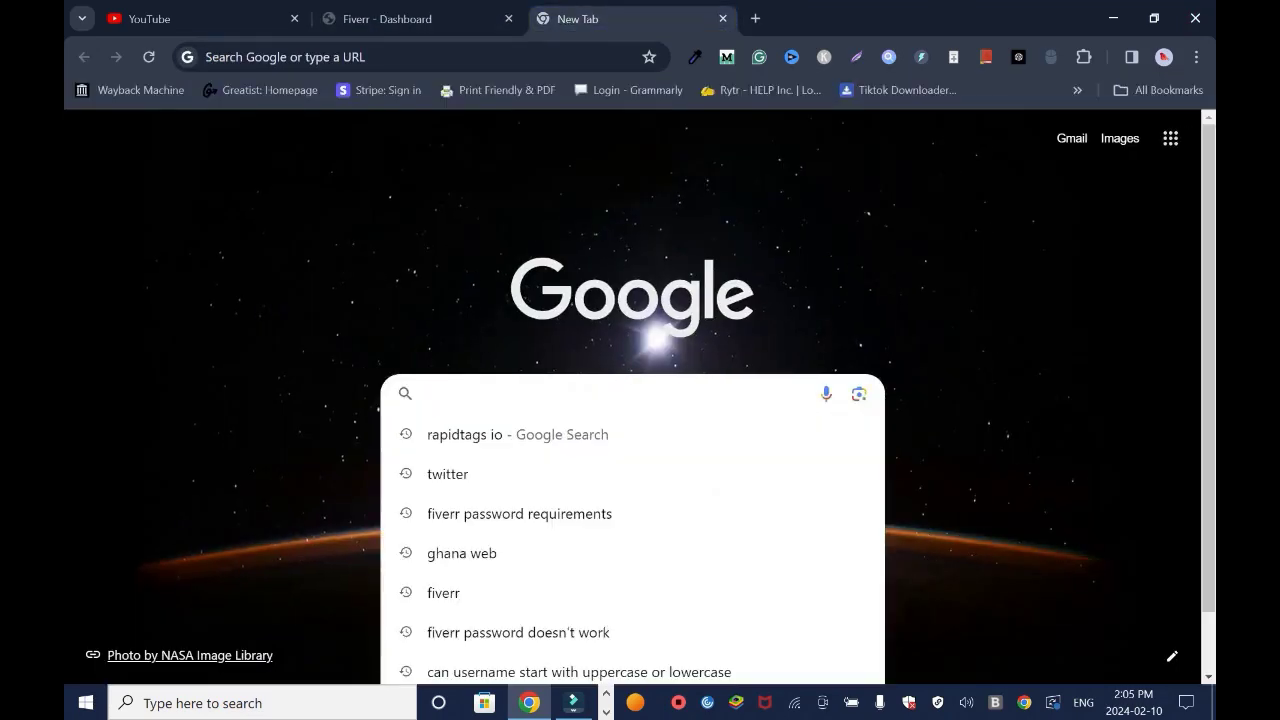
left_click(443, 592)
left_click(240, 320)
left_click(212, 515)
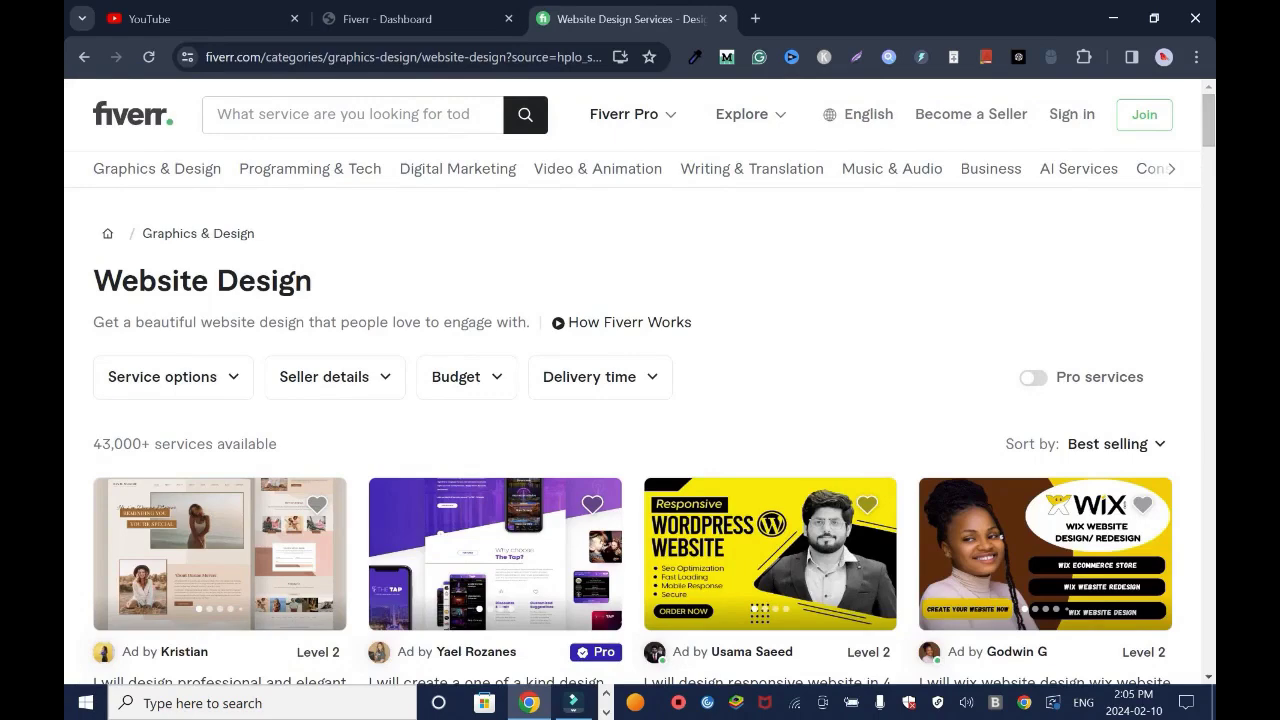
Search Fiverr for 'youtube thumbnail' using the first suggestion and browse the gig results.
type("You")
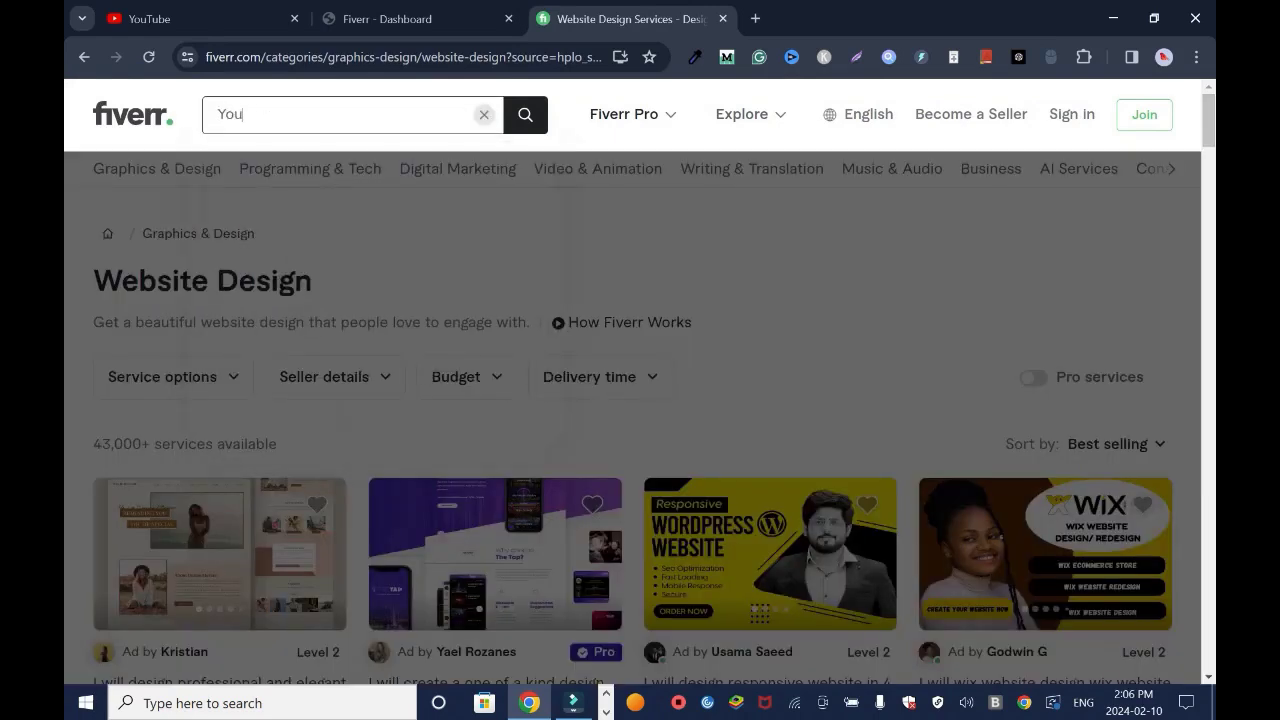
type("be Thu")
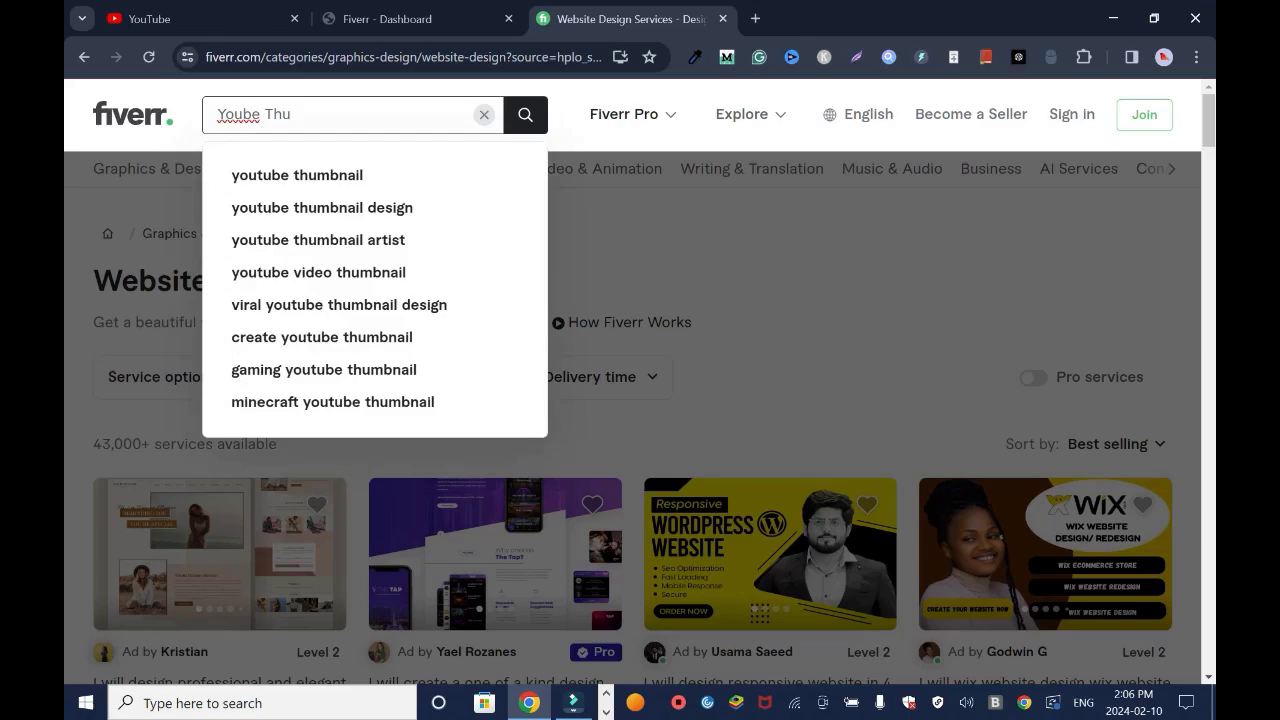
key("Down")
key("Return")
scroll(640, 418, "down", 5)
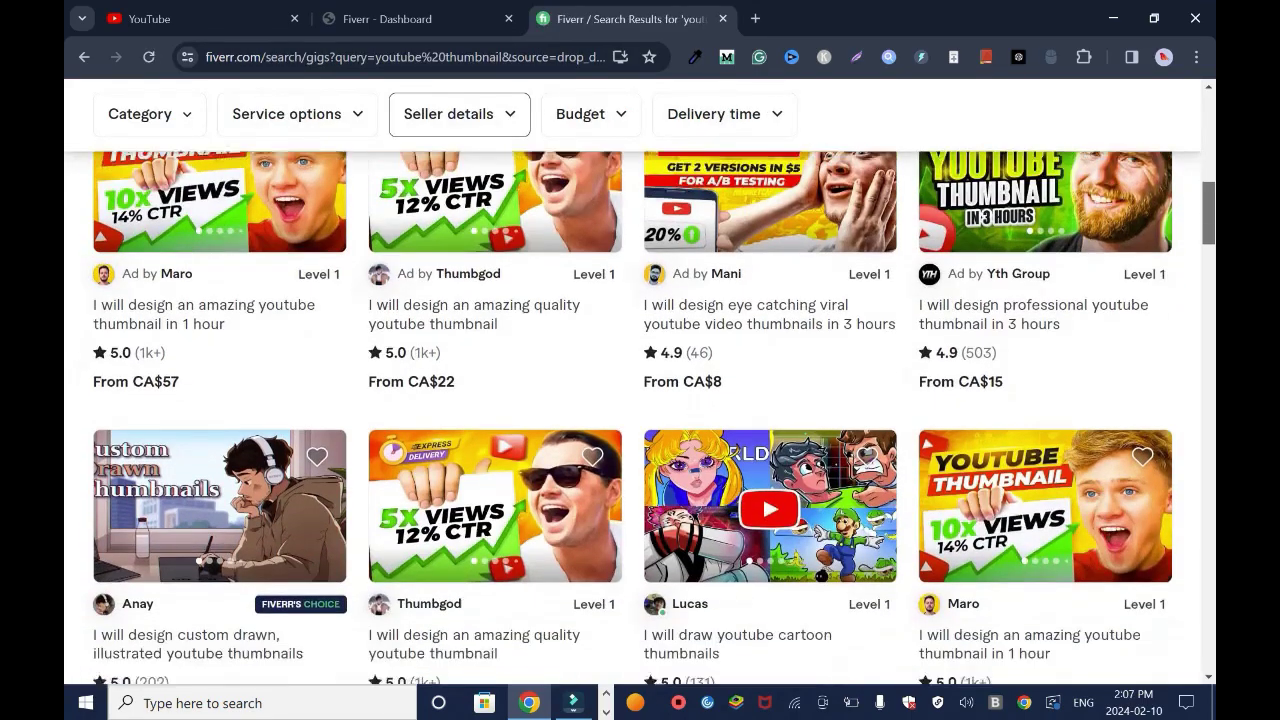
scroll(640, 418, "down", 2)
scroll(640, 418, "down", 1)
scroll(640, 418, "down", 2)
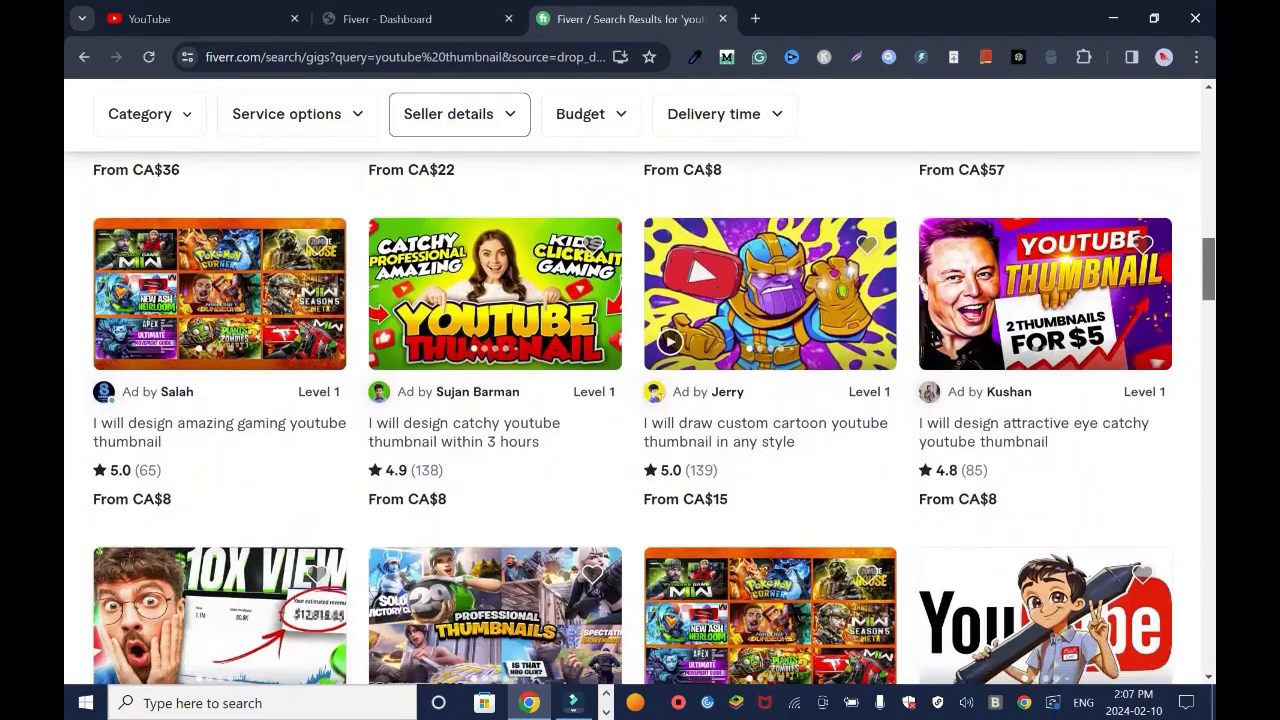
scroll(640, 418, "down", 1)
scroll(640, 418, "down", 1)
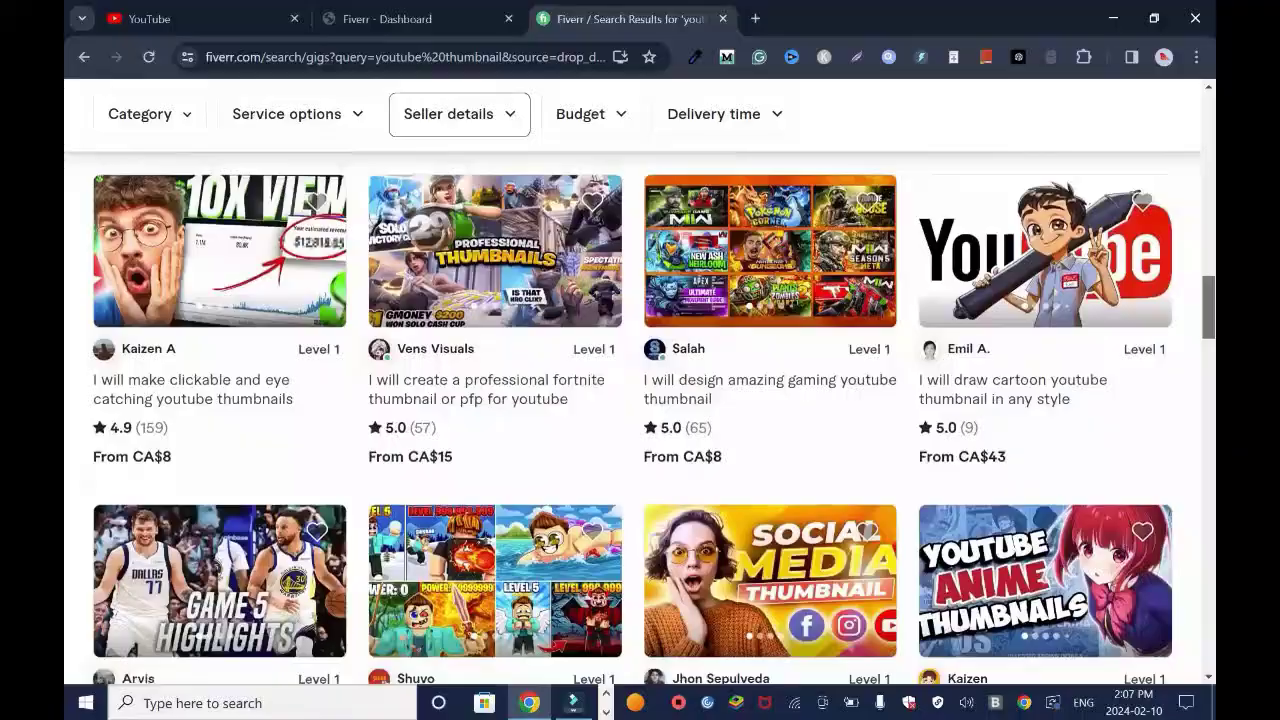
scroll(640, 420, "down", 2)
scroll(640, 420, "down", 5)
scroll(640, 420, "down", 5)
scroll(640, 420, "down", 2)
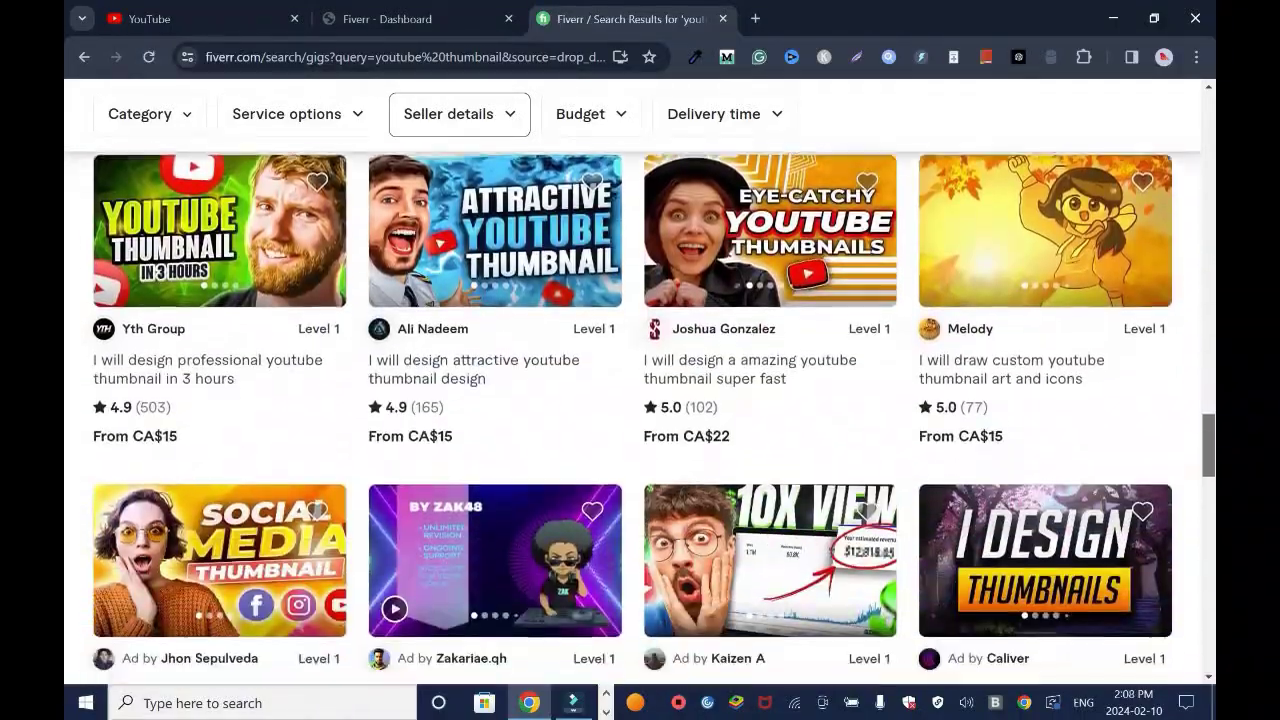
scroll(640, 420, "down", 2)
scroll(640, 420, "down", 4)
scroll(640, 420, "down", 1)
scroll(640, 420, "down", 1)
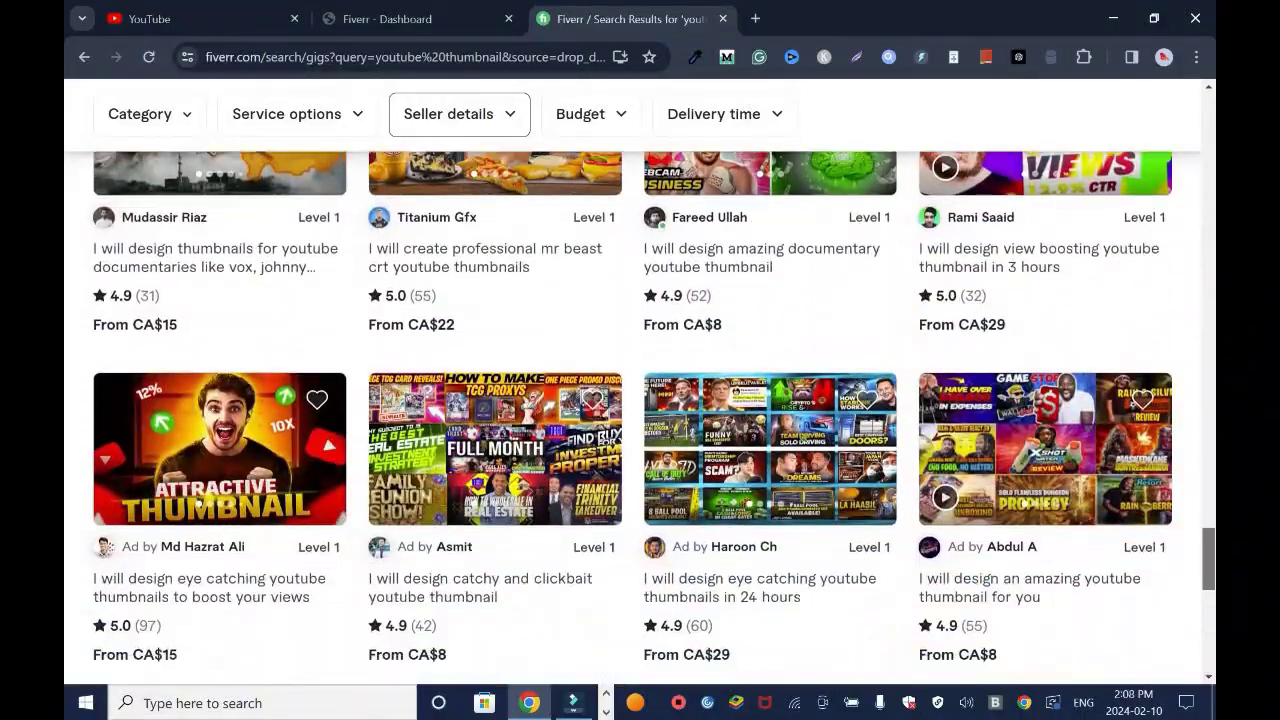
scroll(640, 420, "up", 3)
scroll(640, 420, "up", 3)
scroll(640, 420, "down", 2)
scroll(640, 420, "down", 2)
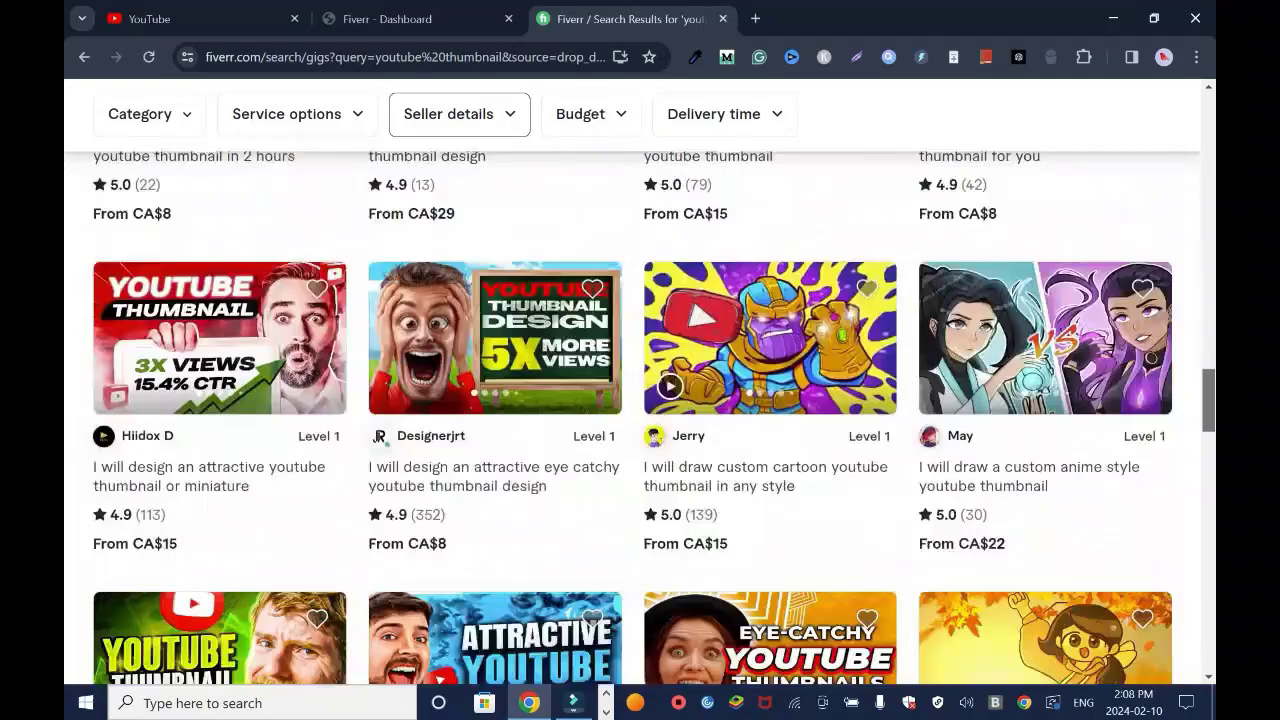
scroll(640, 420, "up", 3)
scroll(640, 420, "up", 15)
Add a 'Seller lives in: United States' filter and browse the 31 remaining services.
left_click(459, 354)
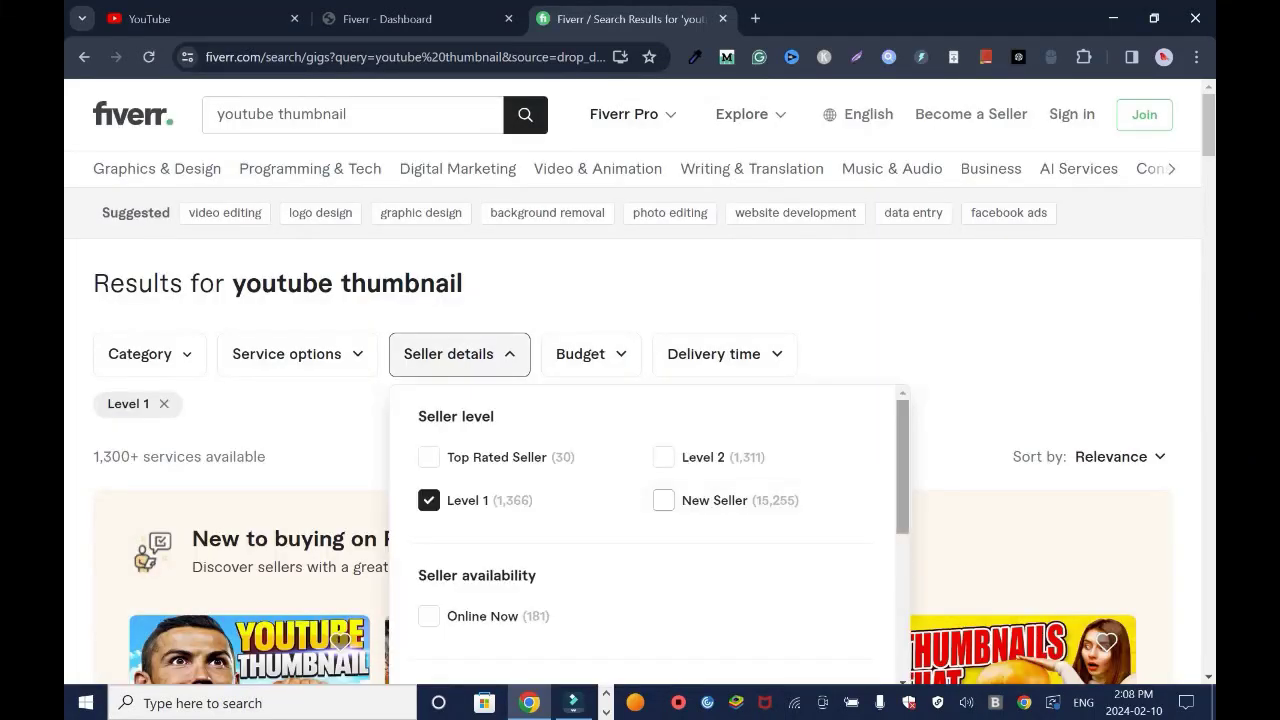
scroll(664, 537, "down", 1)
scroll(650, 530, "down", 3)
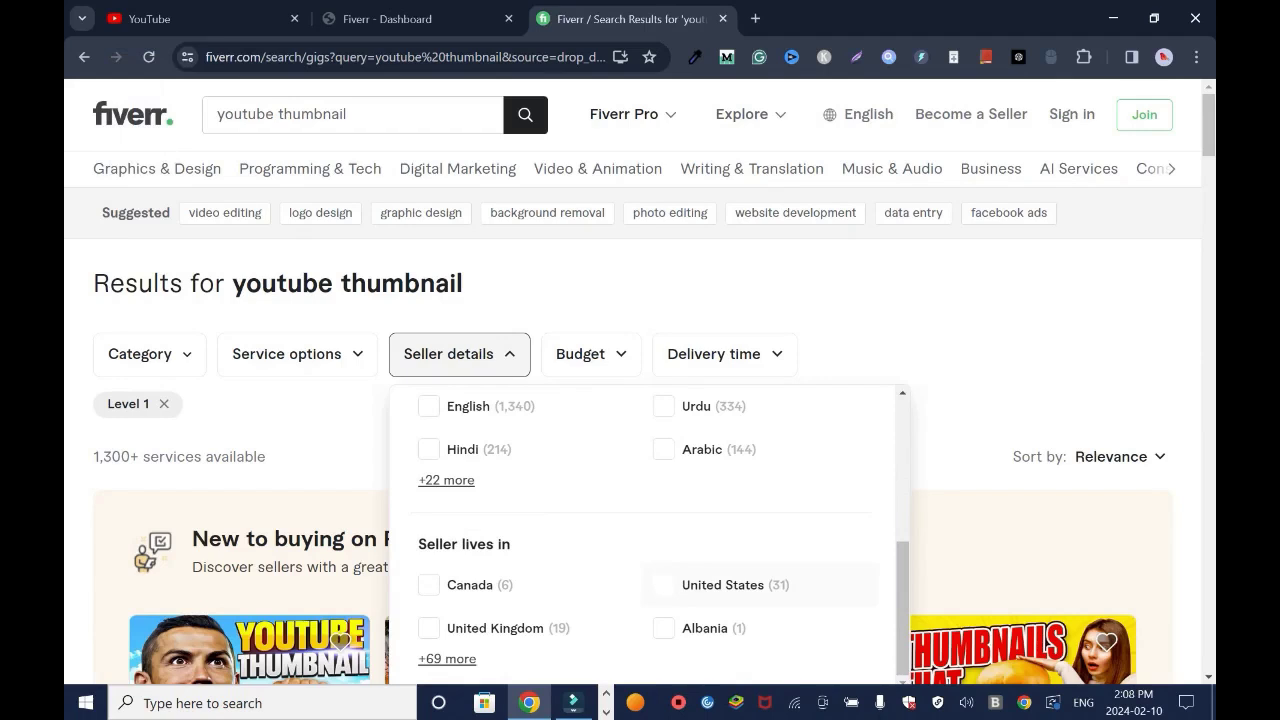
left_click(663, 585)
left_click(108, 404)
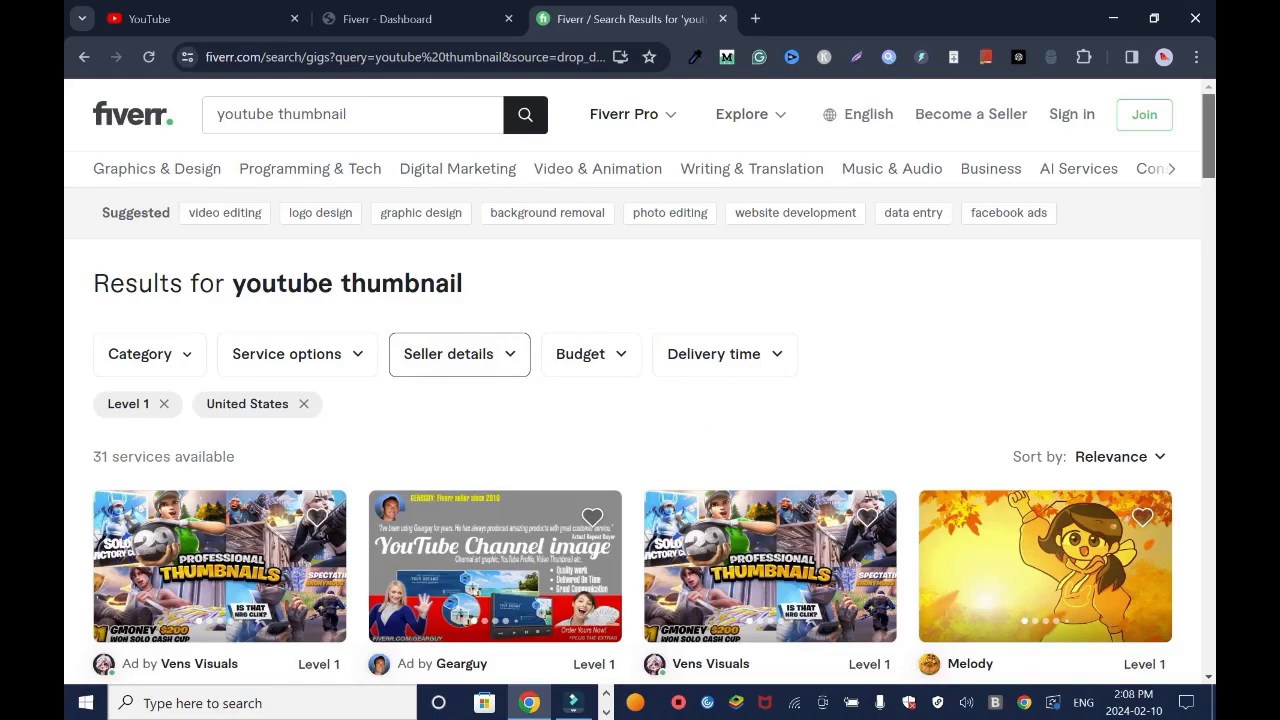
scroll(108, 404, "down", 5)
scroll(640, 420, "down", 5)
scroll(640, 420, "down", 5)
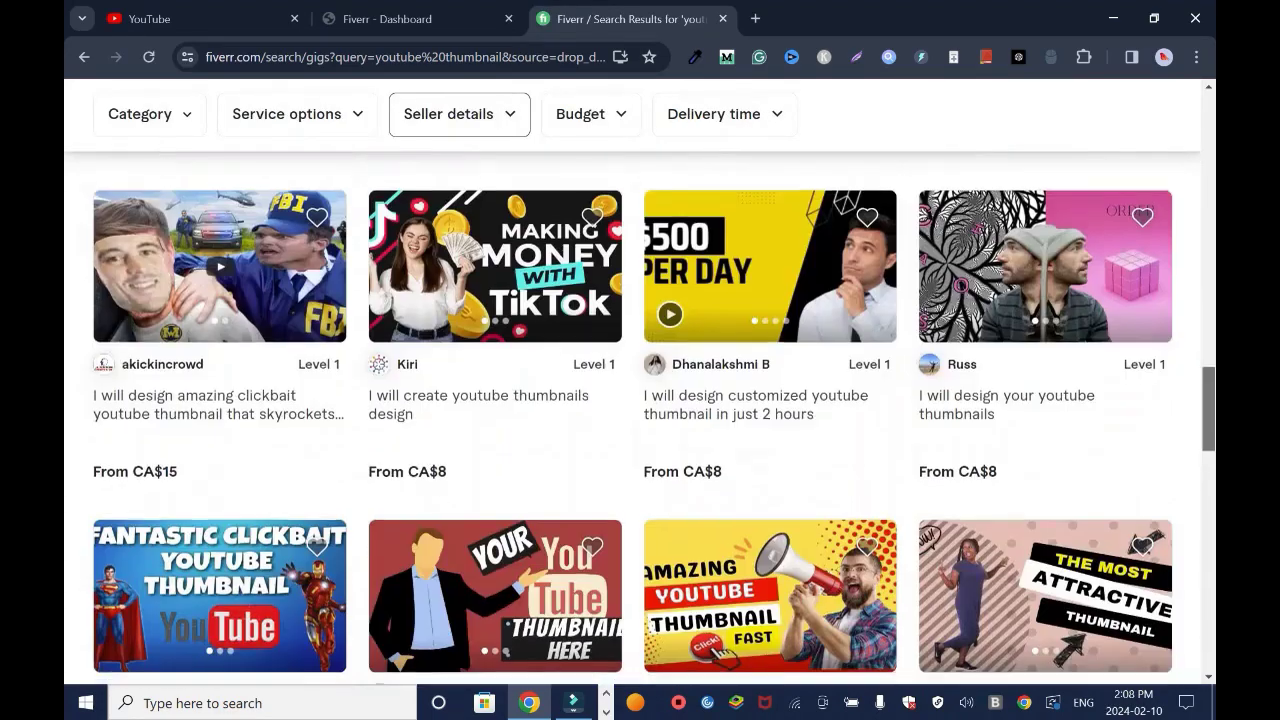
scroll(640, 420, "down", 5)
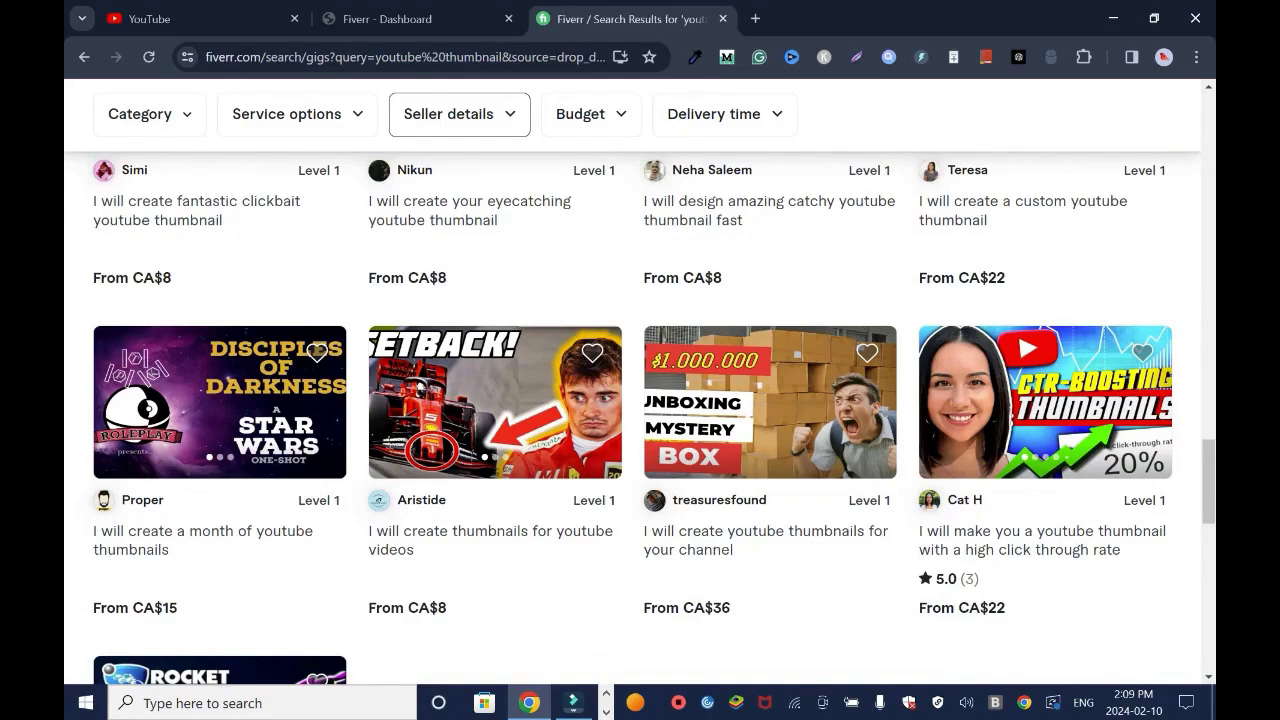
scroll(640, 420, "up", 2)
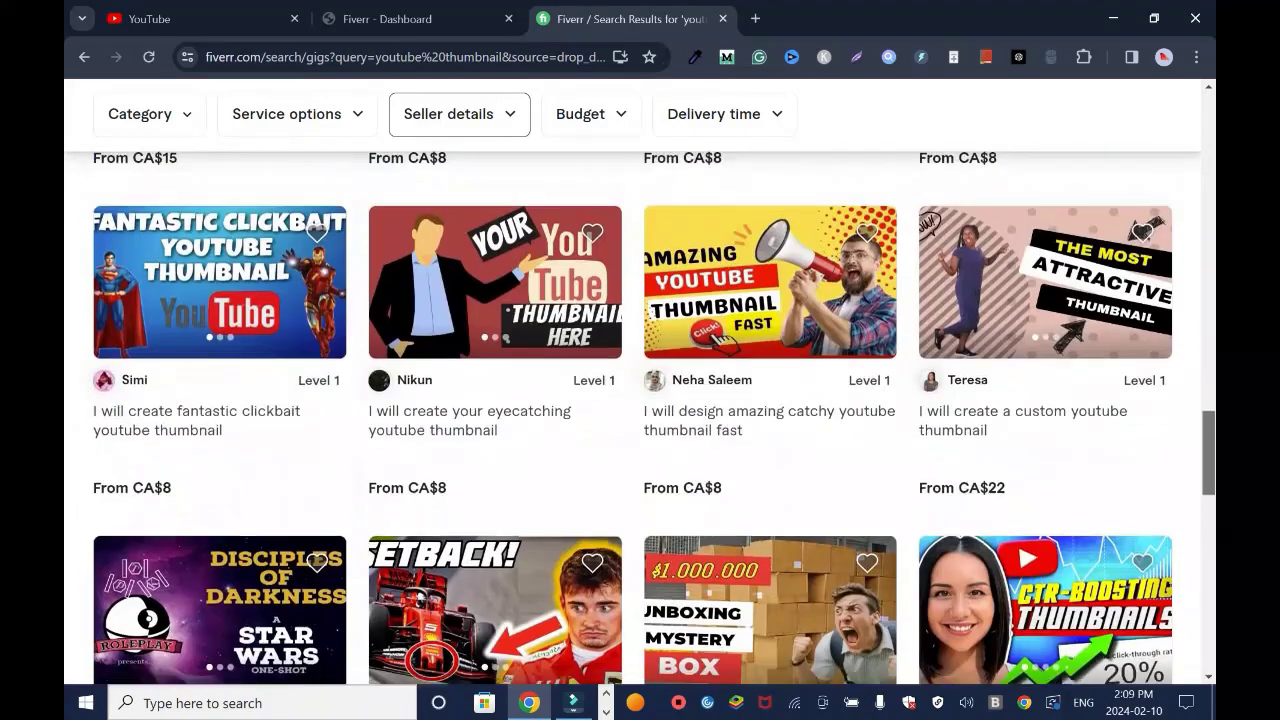
scroll(640, 420, "up", 2)
scroll(640, 420, "up", 5)
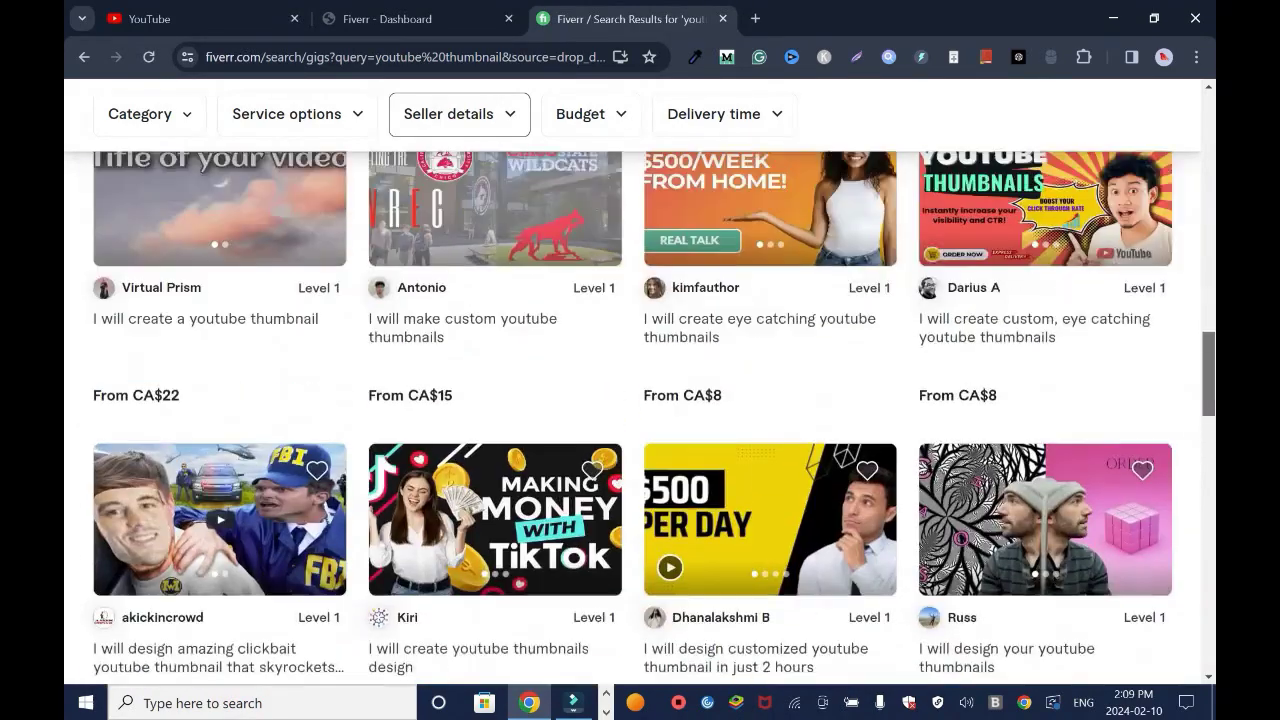
scroll(459, 288, "up", 5)
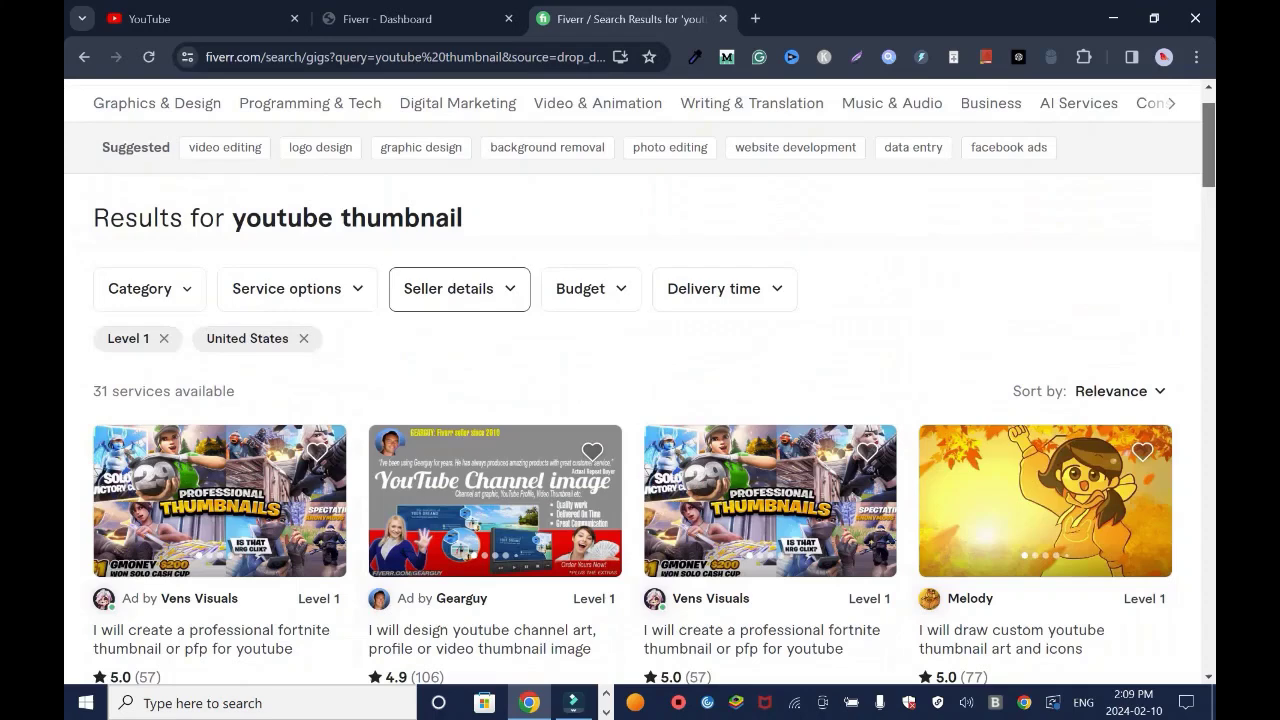
Untick United States under Seller details and browse the Level 1 gigs priced about CA$8–CA$57.
left_click(459, 288)
scroll(650, 500, "down", 3)
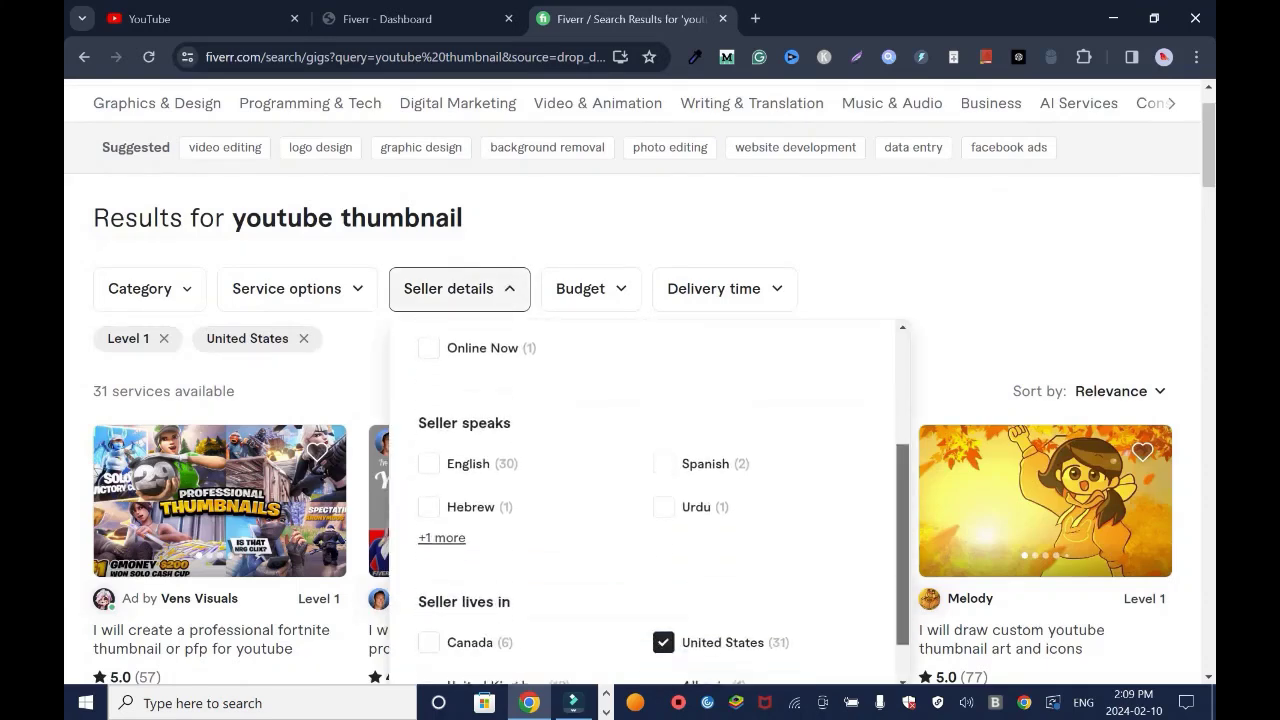
left_click(663, 597)
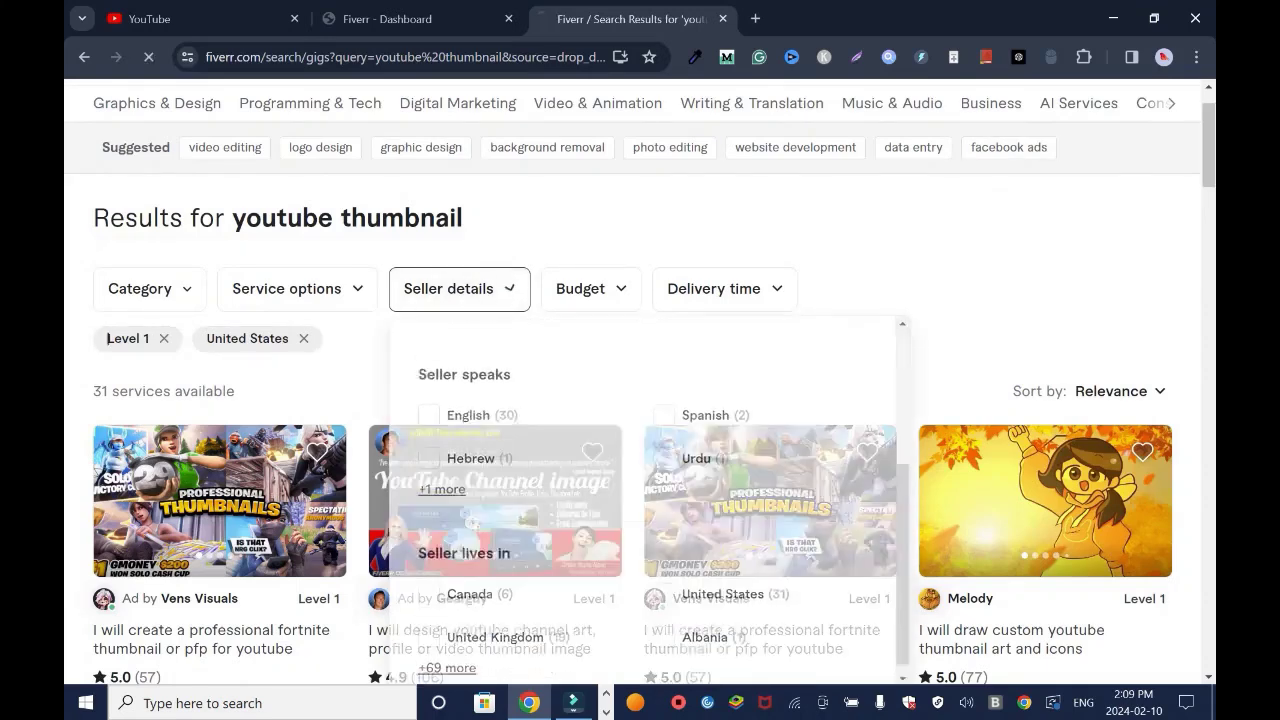
scroll(640, 400, "down", 5)
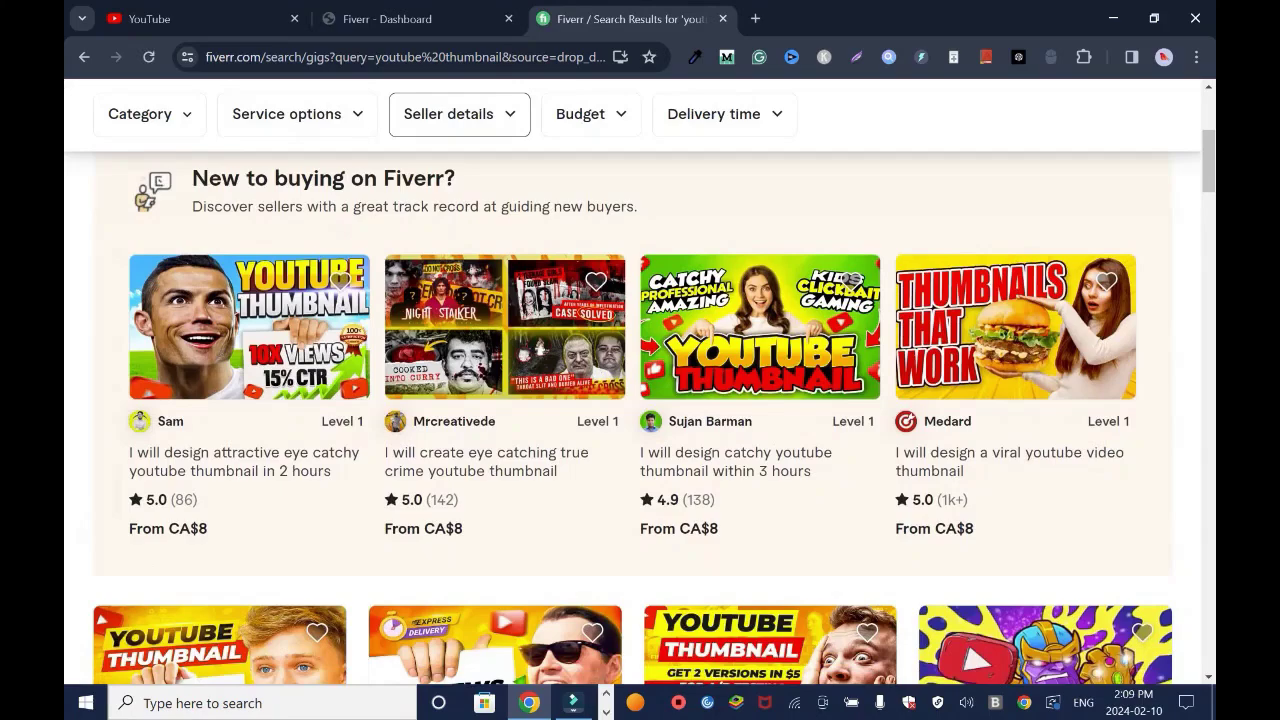
scroll(640, 400, "down", 2)
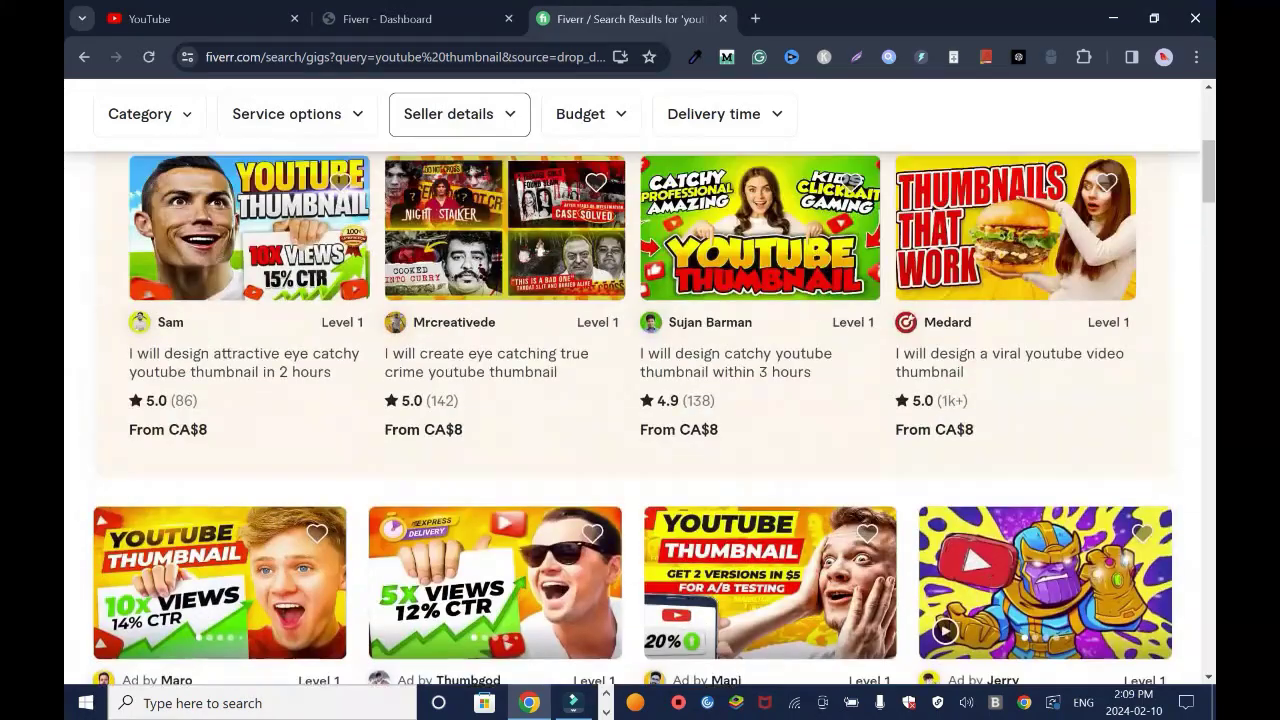
scroll(640, 420, "down", 3)
scroll(640, 420, "down", 3)
scroll(640, 400, "down", 1)
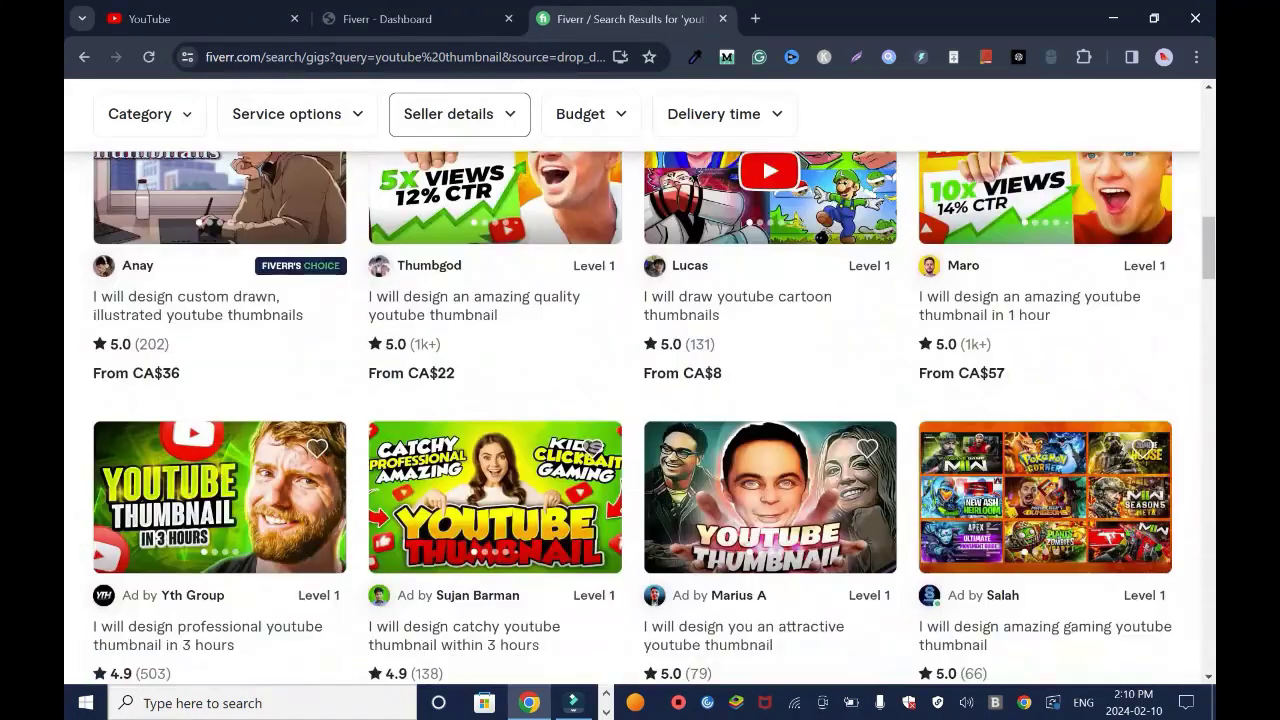
scroll(640, 400, "up", 2)
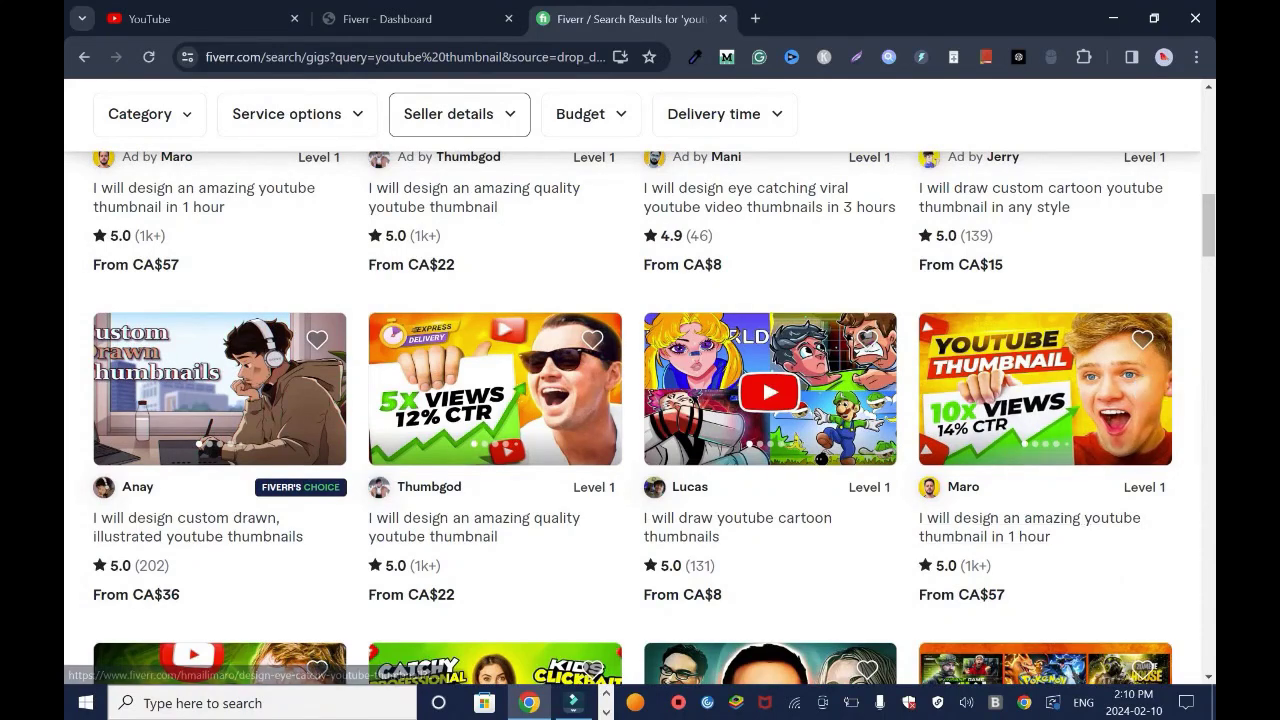
scroll(495, 380, "down", 1)
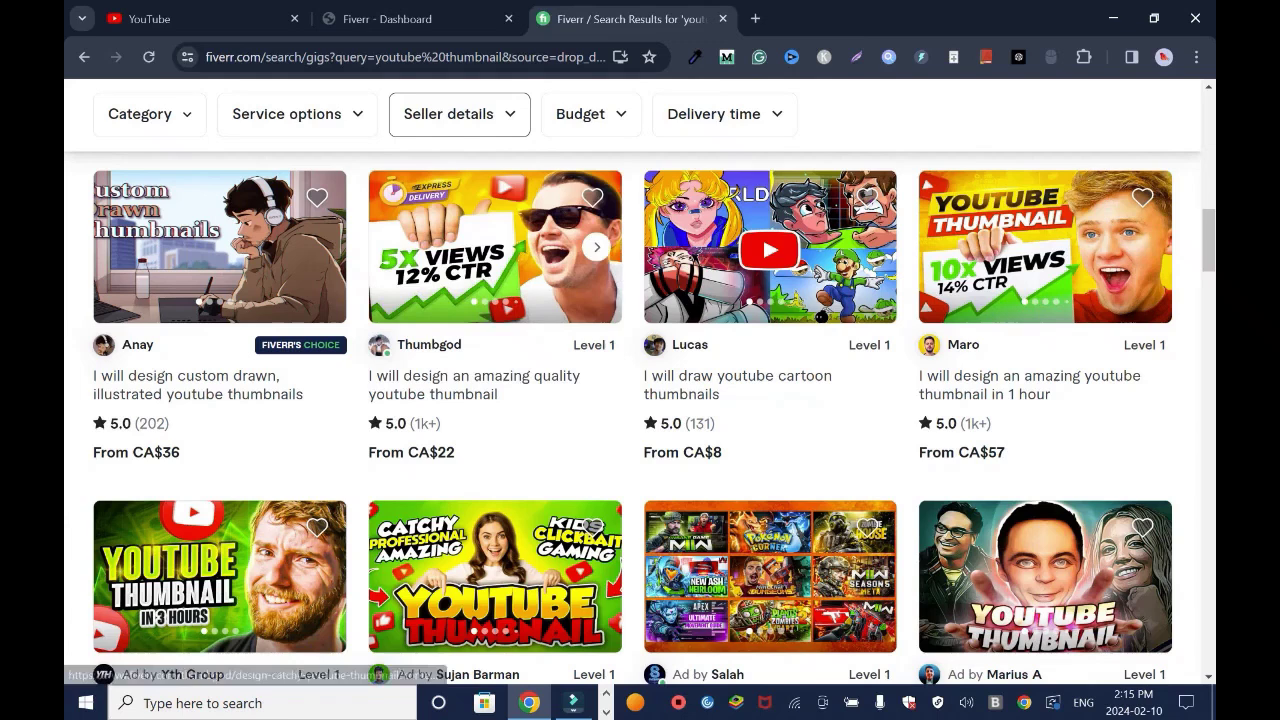
left_click(474, 384)
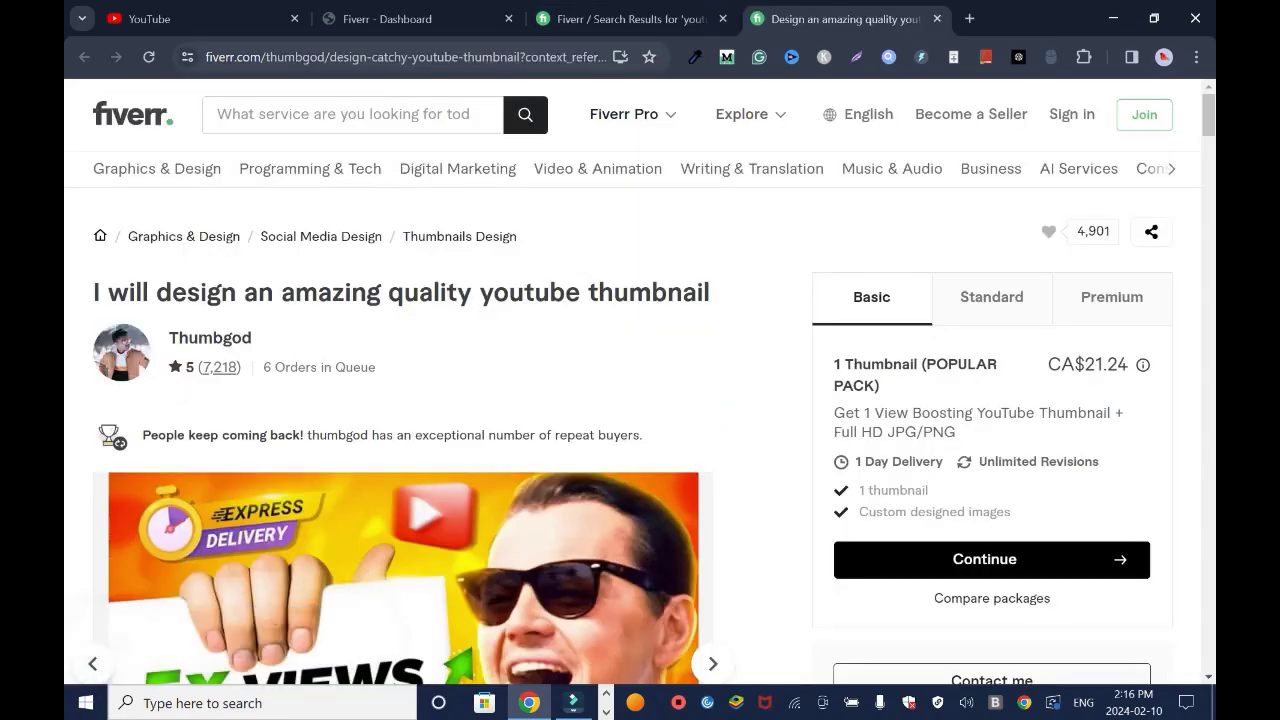
left_click_drag(562, 57, 606, 57)
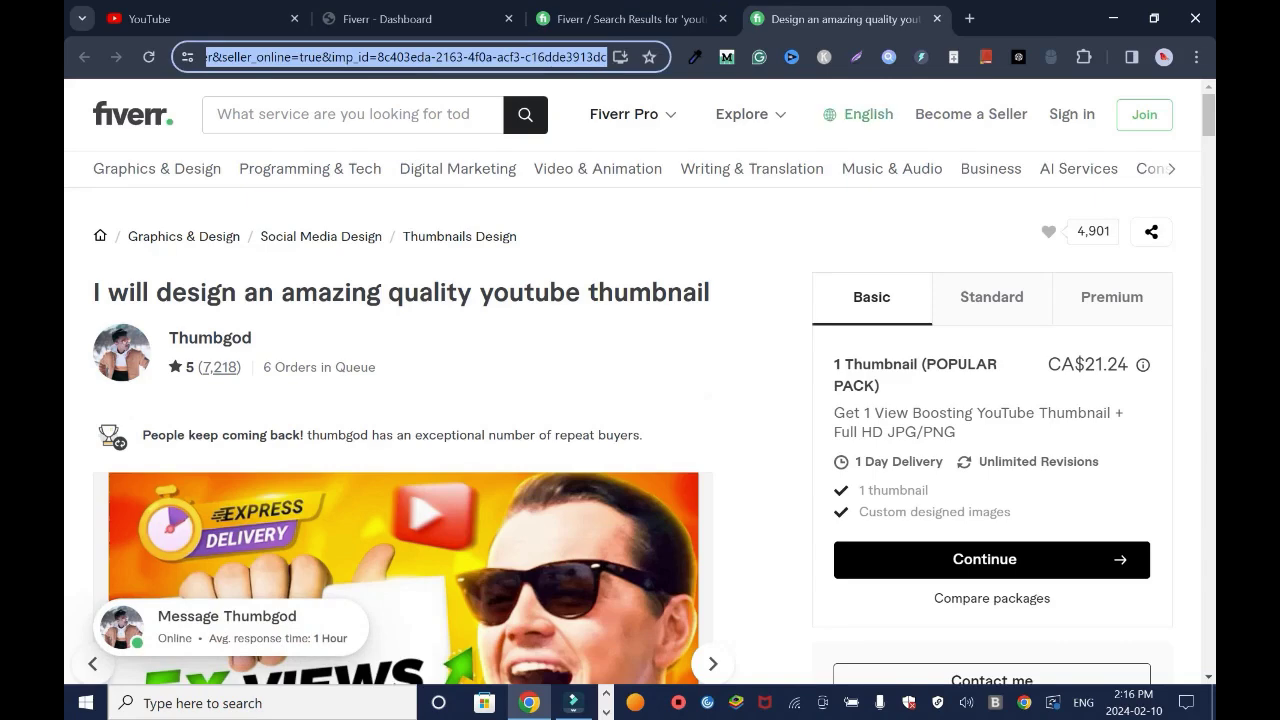
scroll(640, 400, "down", 1)
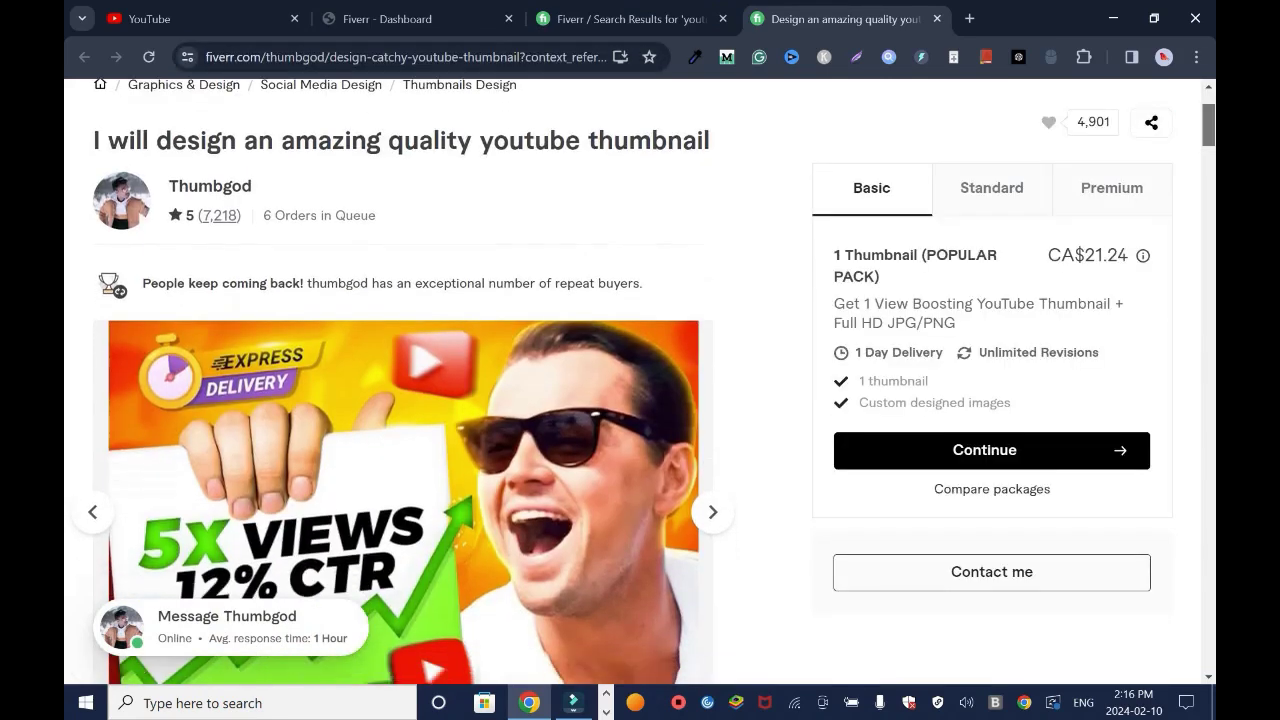
scroll(400, 400, "down", 5)
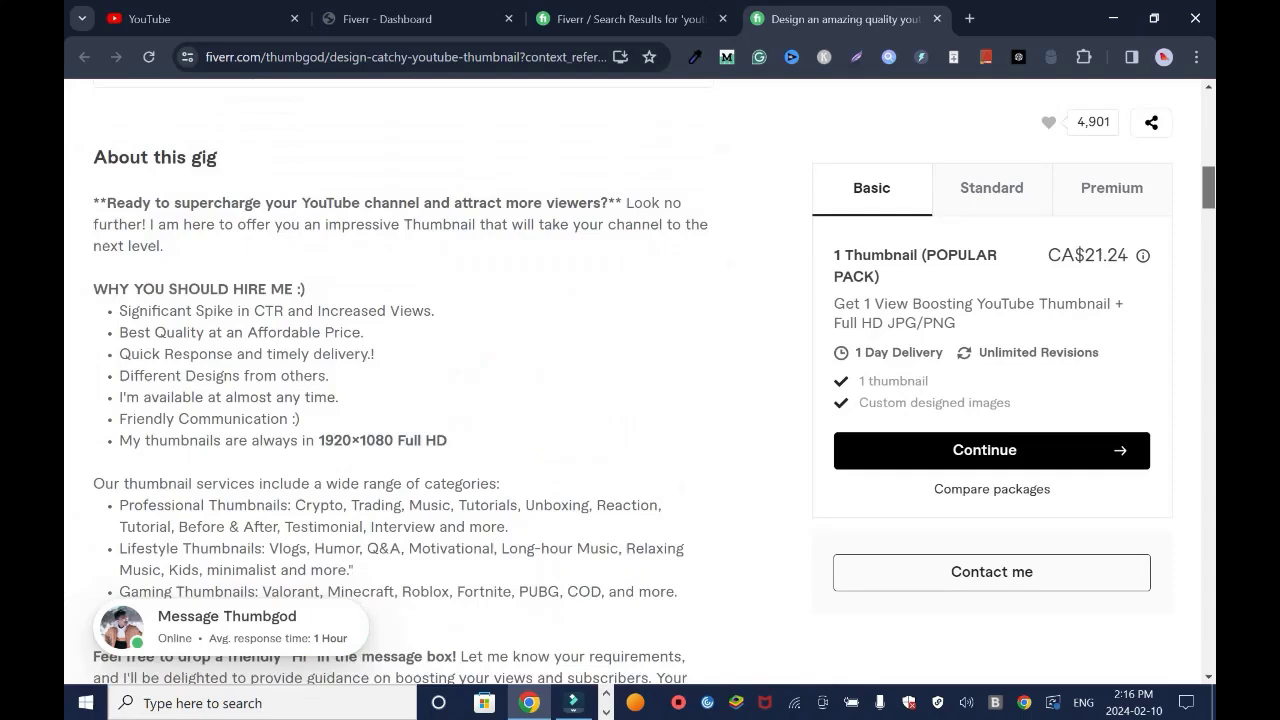
scroll(400, 400, "down", 1)
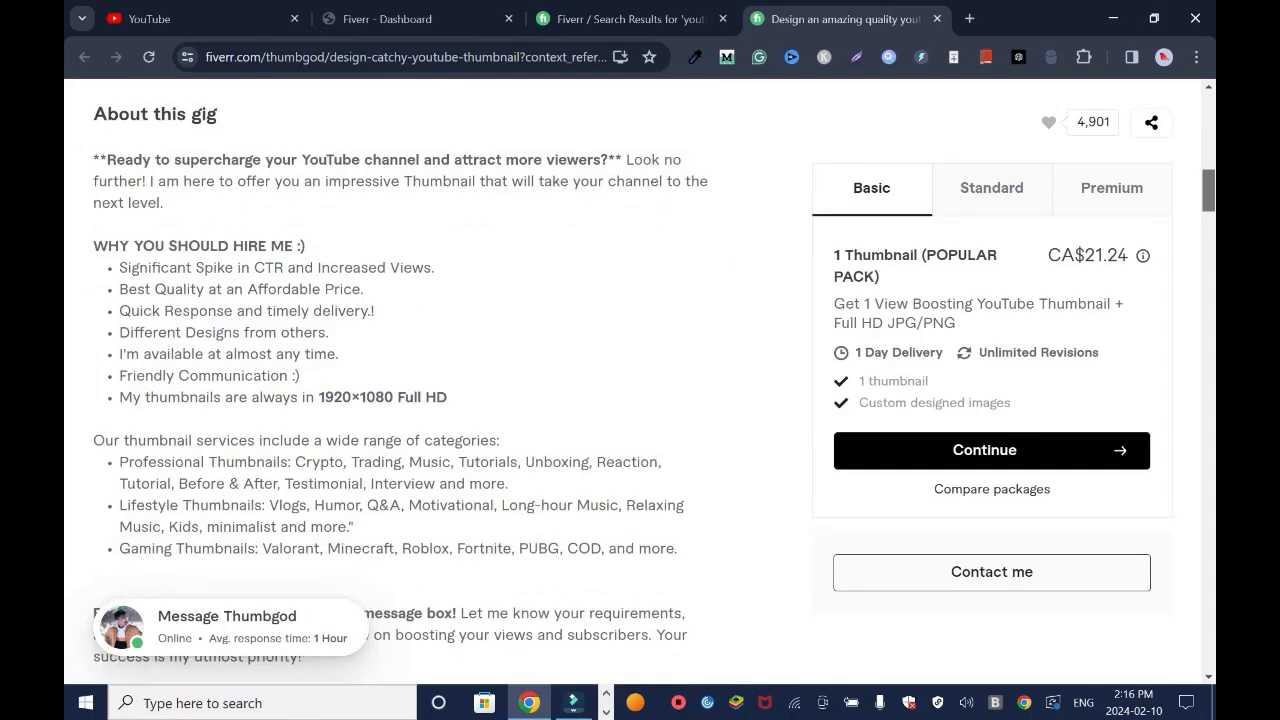
scroll(400, 400, "up", 1)
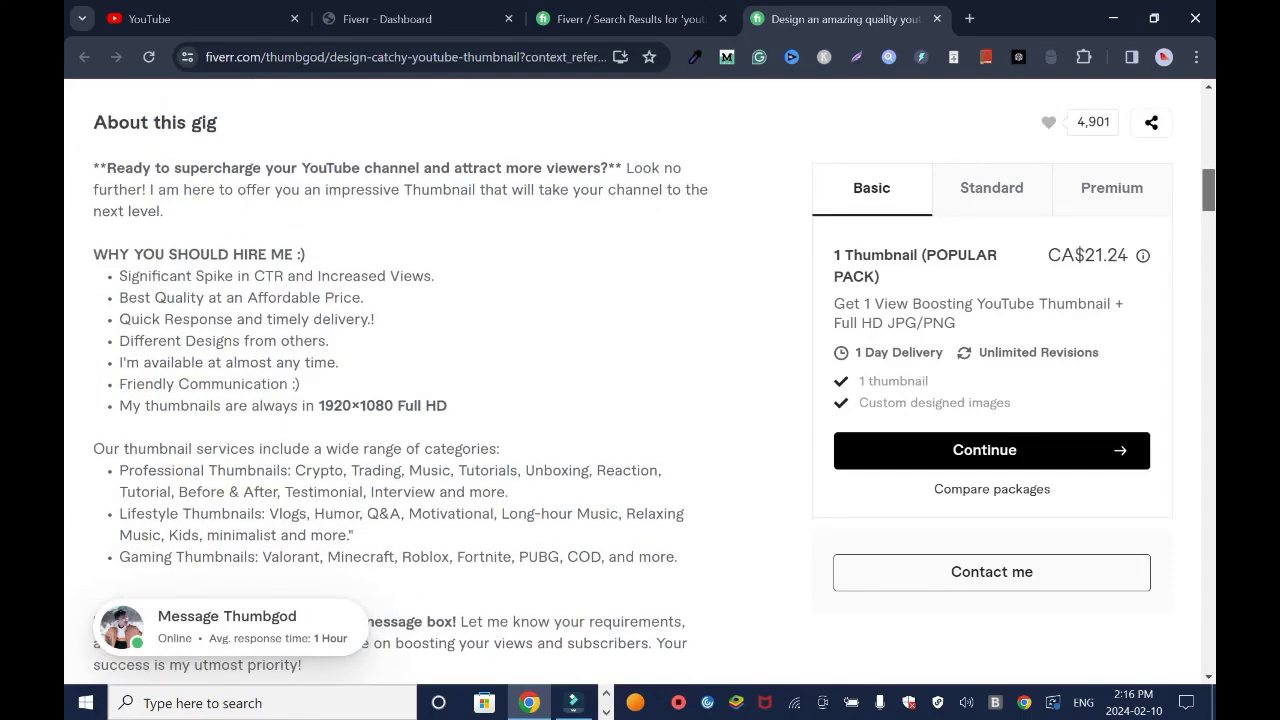
left_click_drag(164, 212, 93, 162)
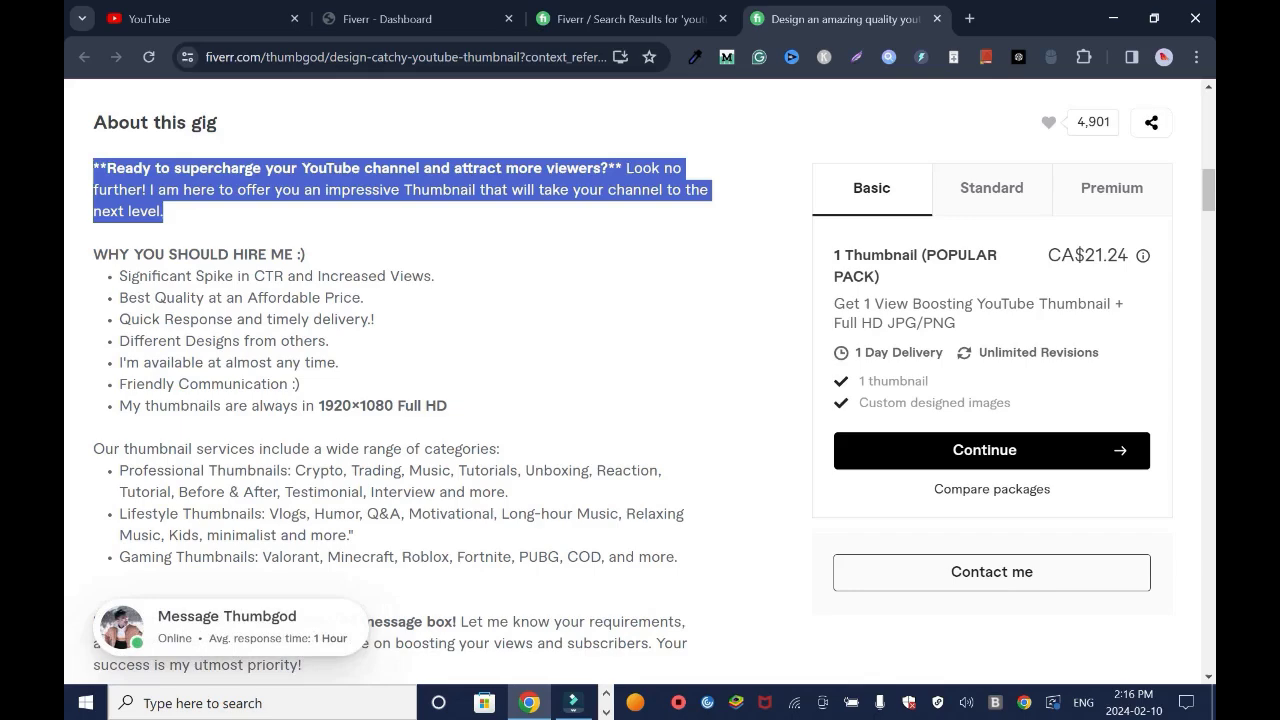
left_click(435, 276)
scroll(400, 400, "down", 2)
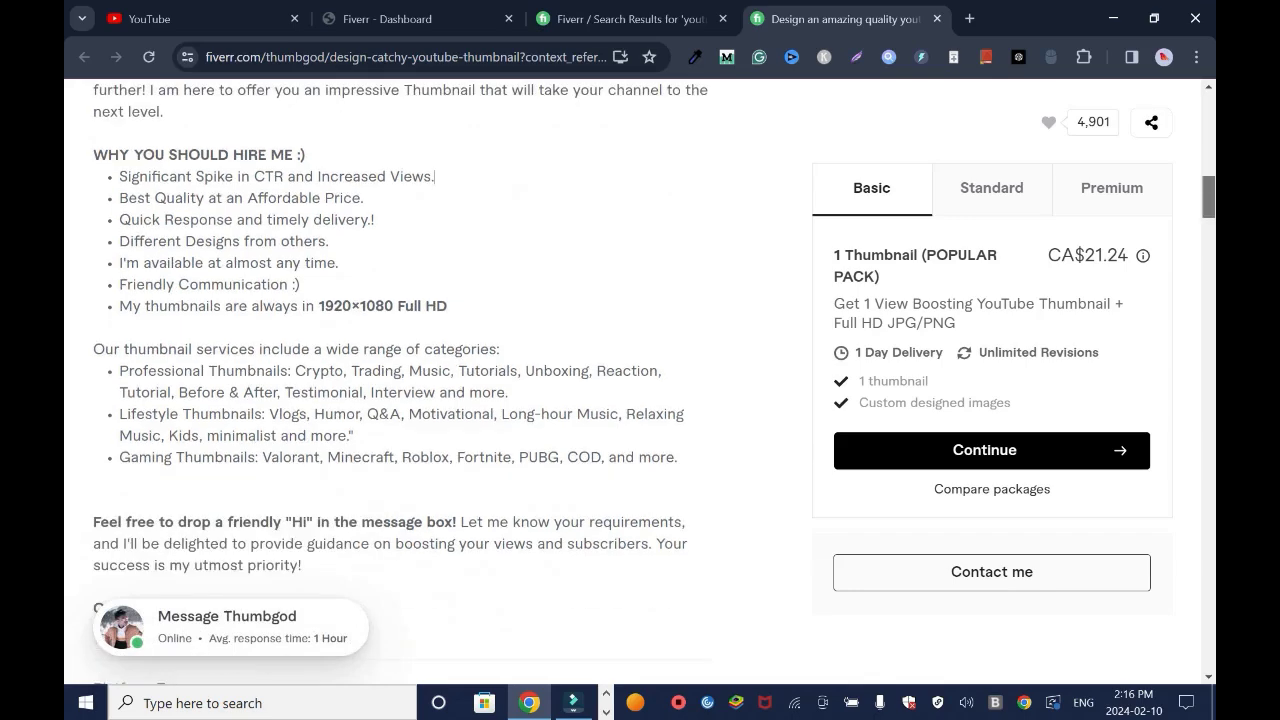
scroll(400, 400, "up", 5)
scroll(400, 400, "down", 5)
scroll(400, 400, "up", 3)
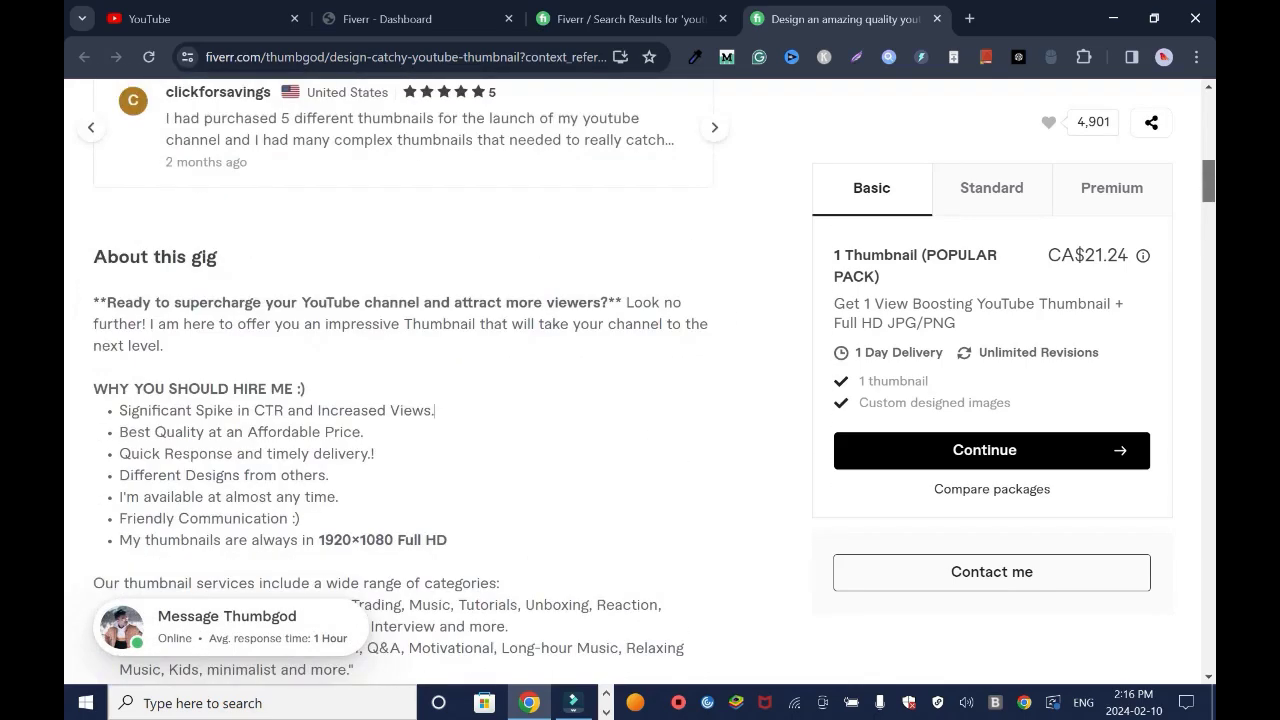
scroll(435, 276, "down", 1)
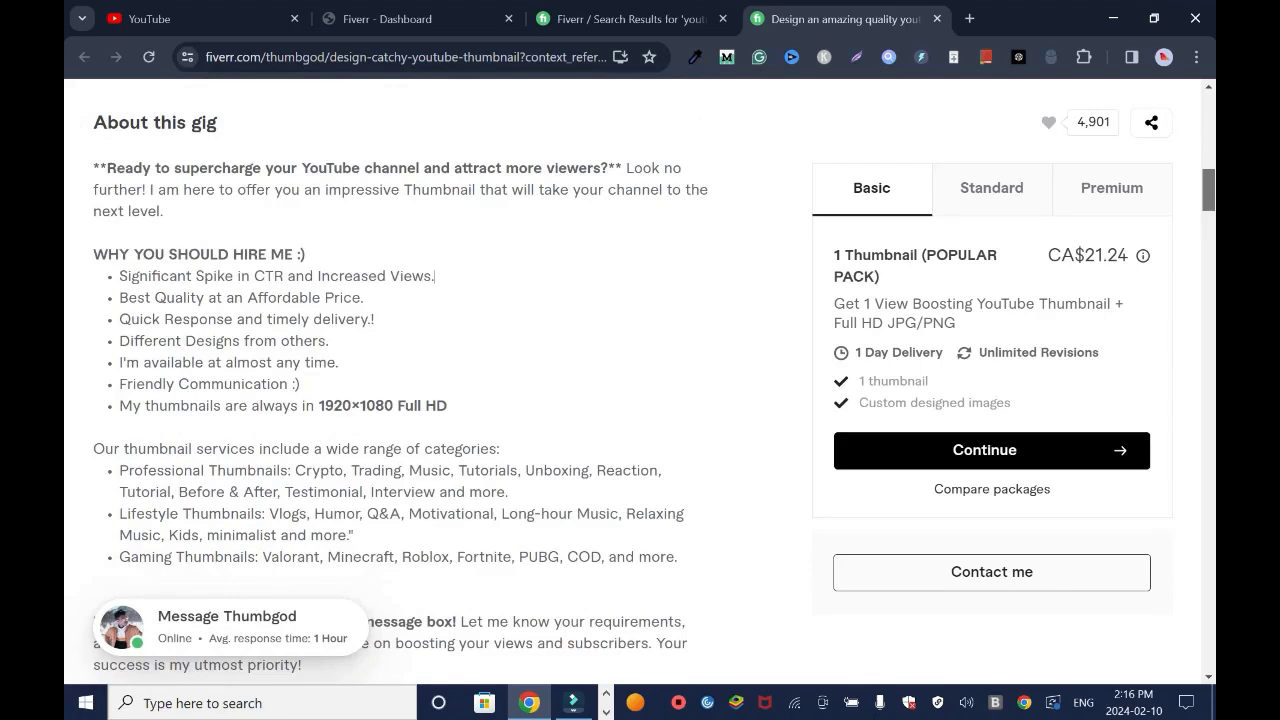
scroll(435, 276, "down", 1)
scroll(435, 276, "down", 4)
scroll(435, 276, "down", 3)
scroll(435, 276, "up", 15)
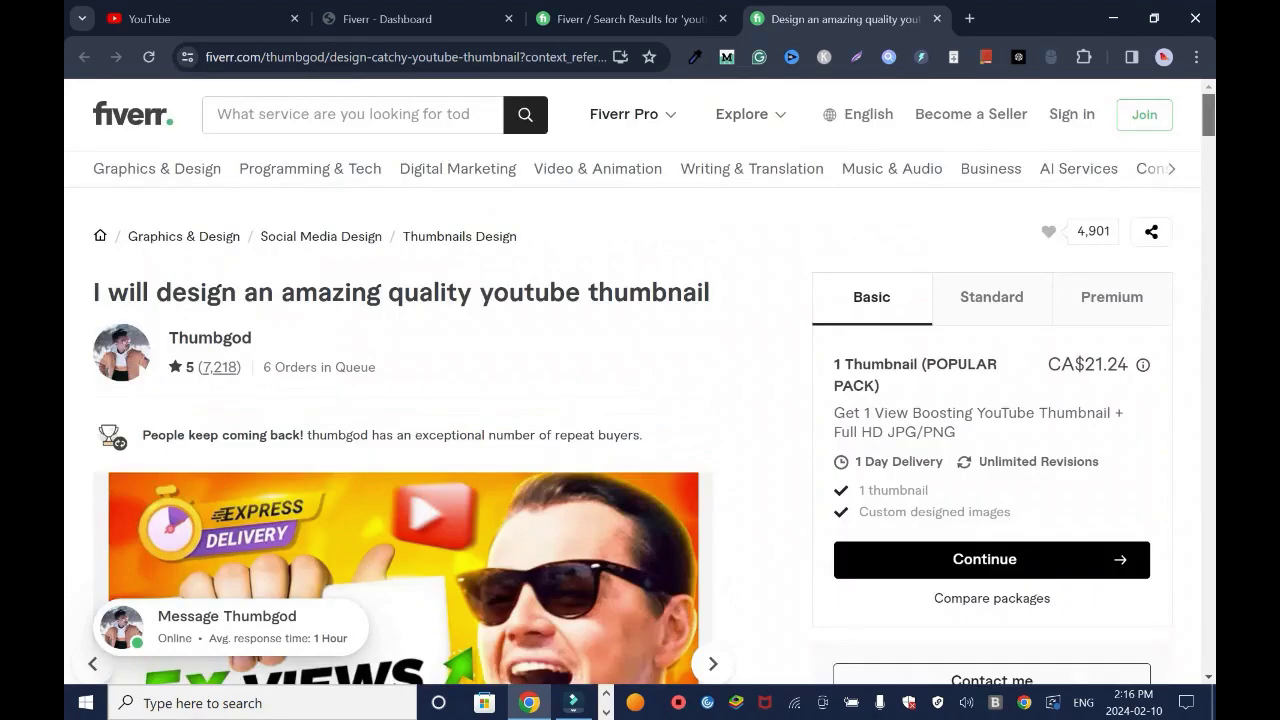
Set the Thumbgod gig URL as the landing page for the default links, then return to the gig.
left_click(385, 18)
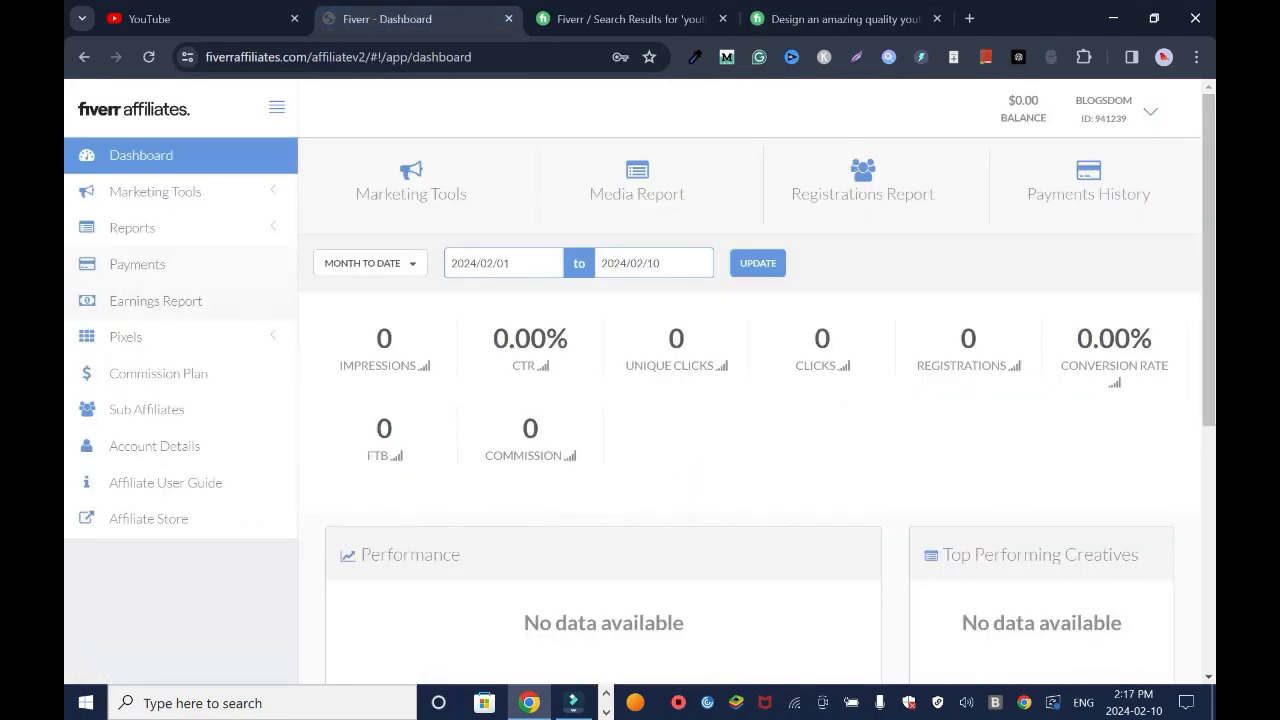
left_click(196, 191)
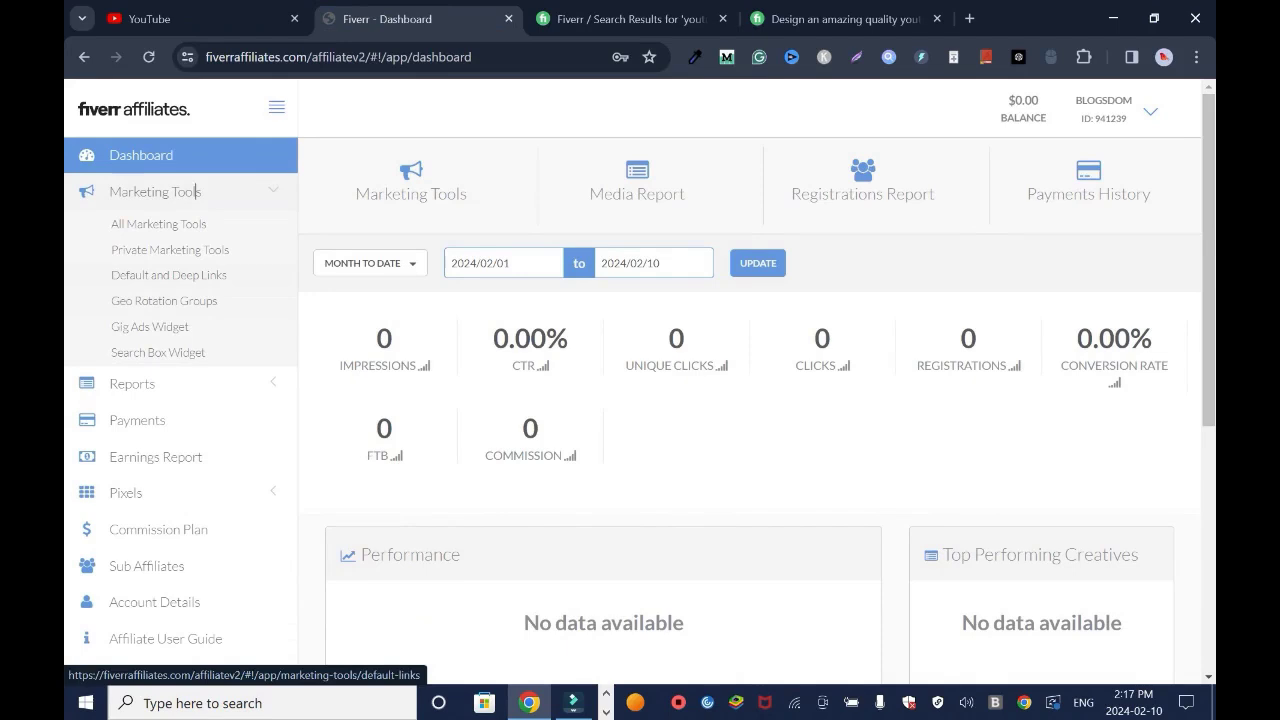
left_click(168, 274)
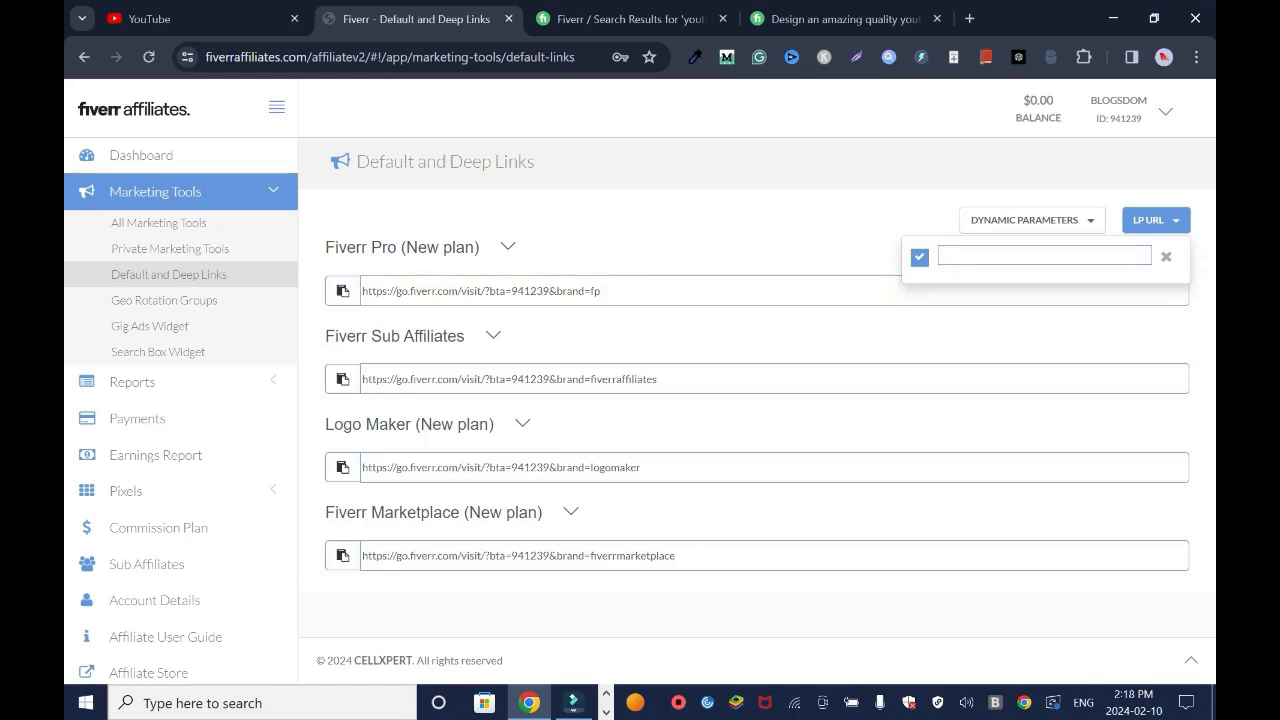
key("ctrl+v")
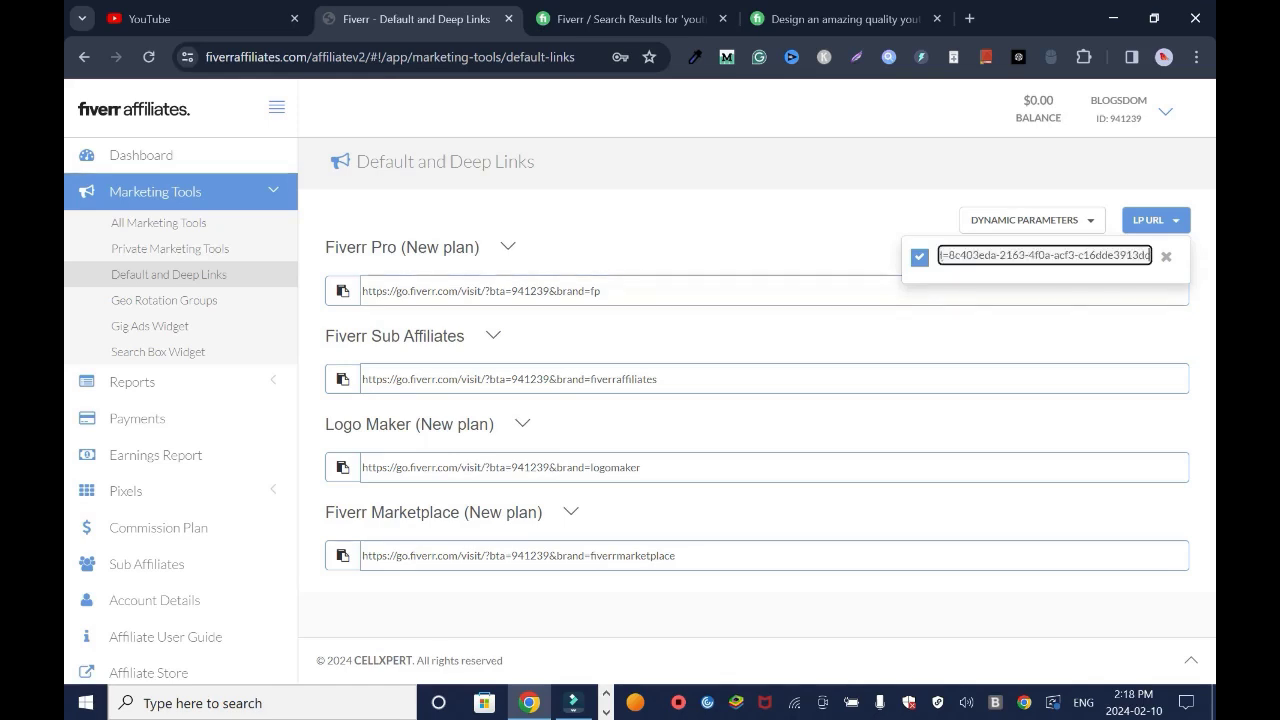
key("Return")
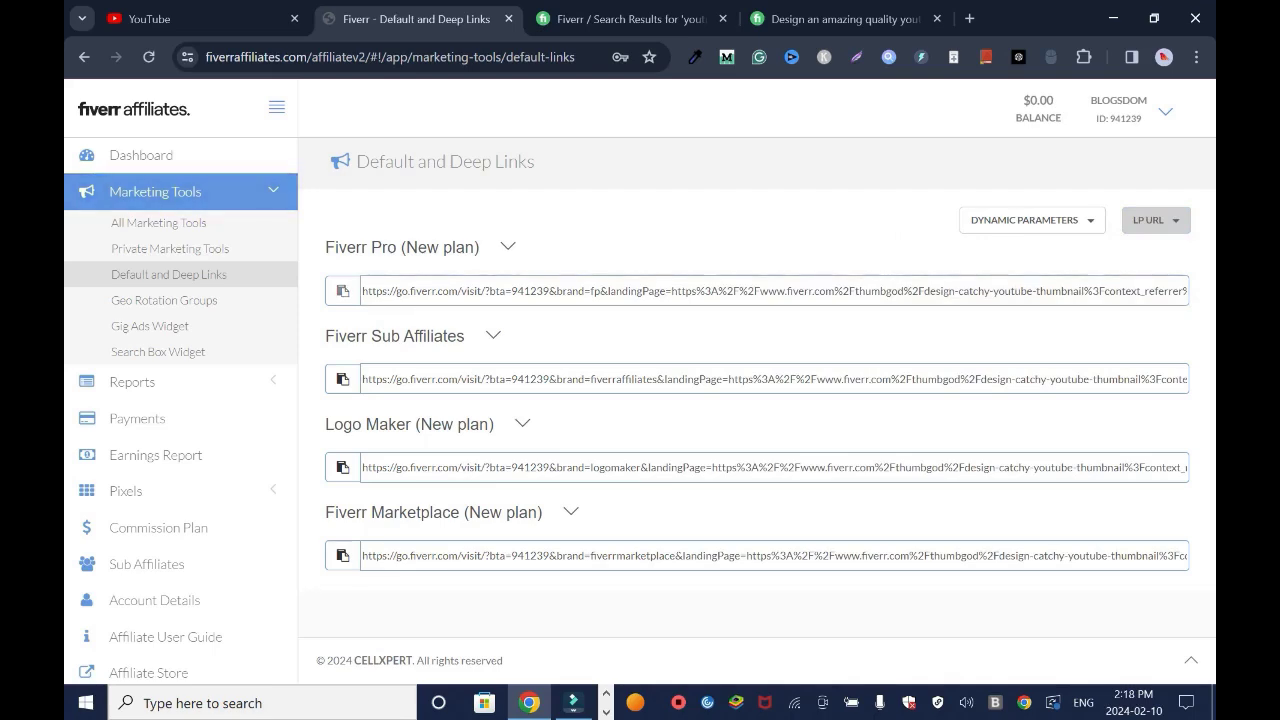
key("ctrl+t")
key("ctrl+4")
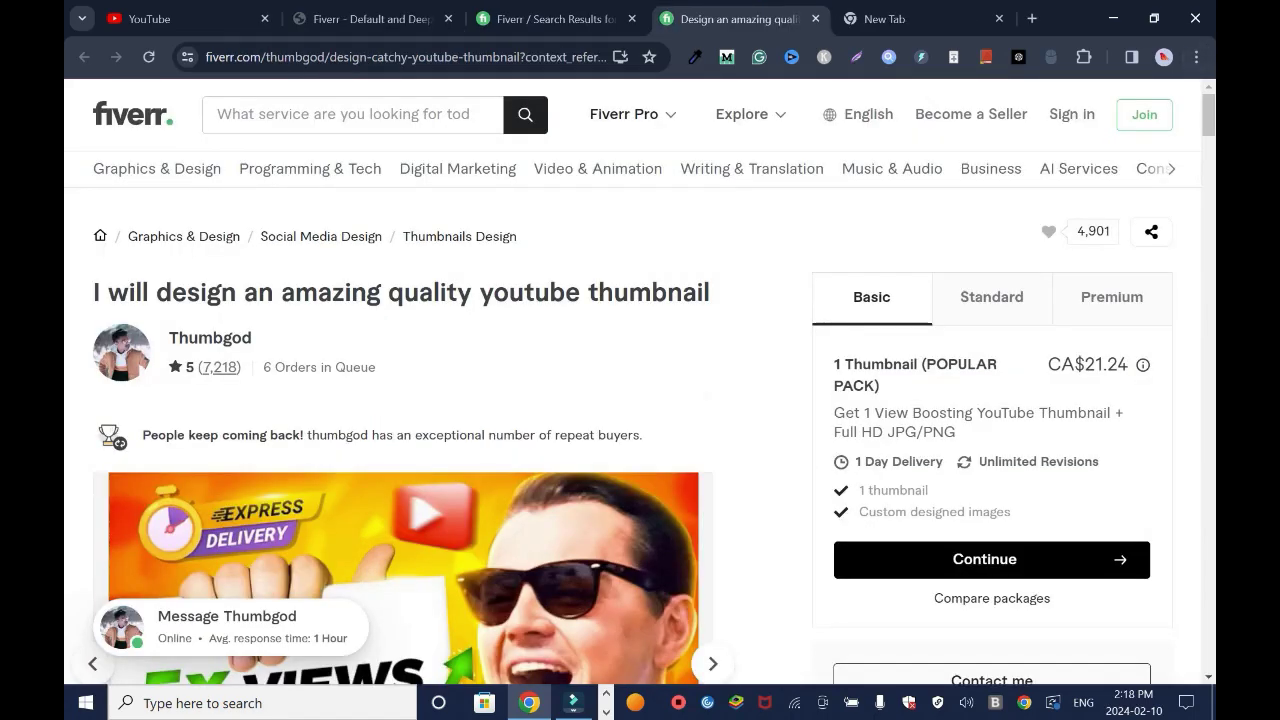
Bookmark the Thumbgod gig page with Ctrl+D.
scroll(435, 367, "down", 4)
scroll(435, 367, "down", 6)
scroll(435, 367, "up", 5)
scroll(435, 367, "up", 5)
key("ctrl+d")
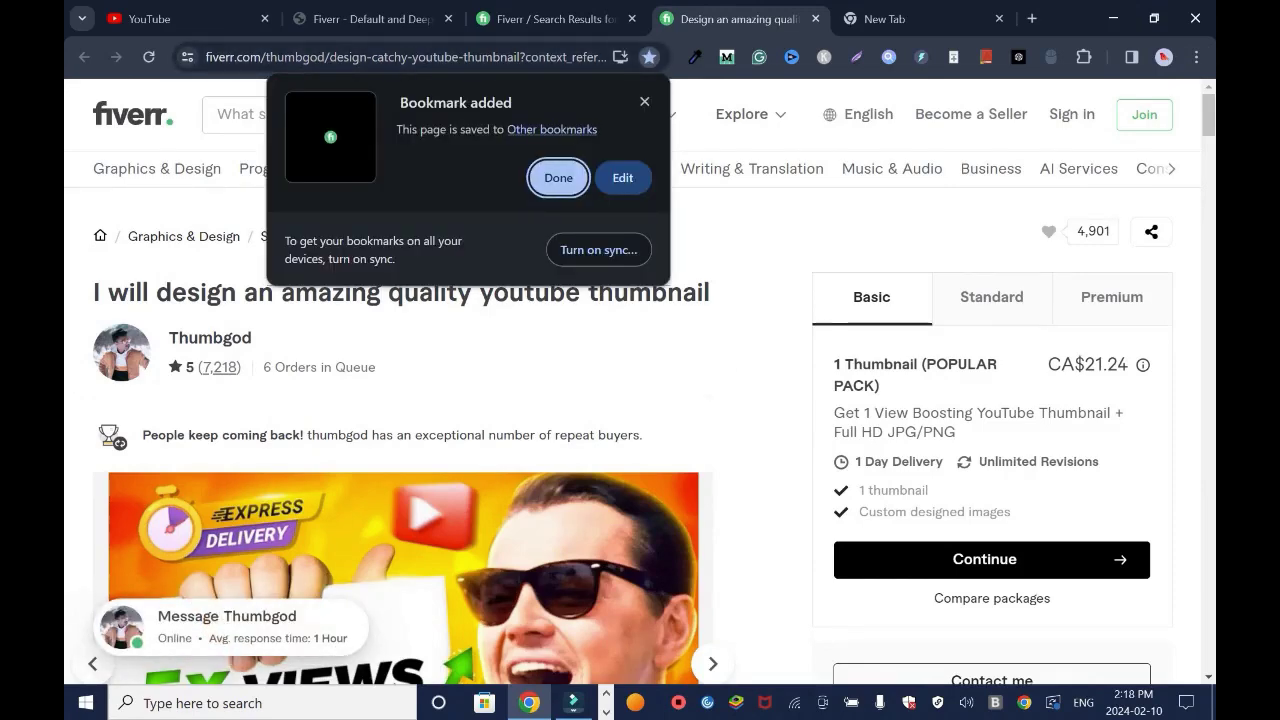
key("Escape")
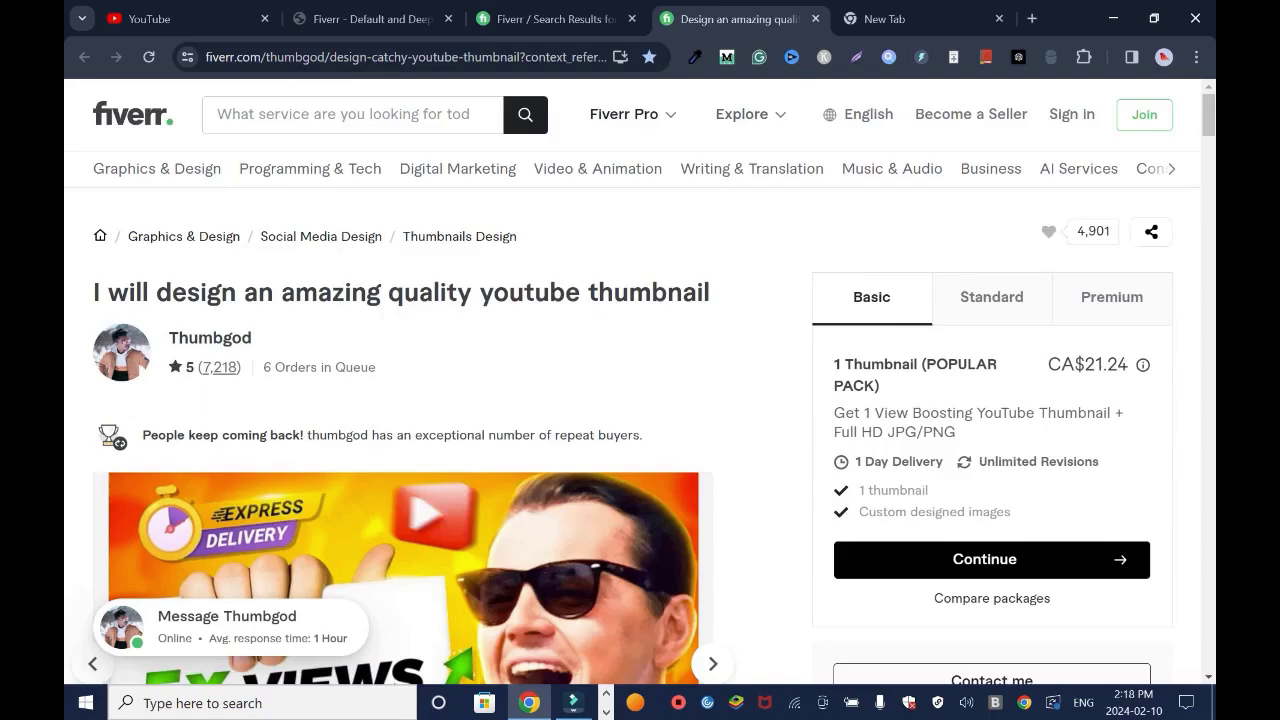
Scroll down to the gig's five-star customer reviews and the seller's response.
scroll(640, 380, "down", 10)
scroll(400, 380, "down", 5)
scroll(400, 380, "down", 5)
scroll(400, 380, "down", 5)
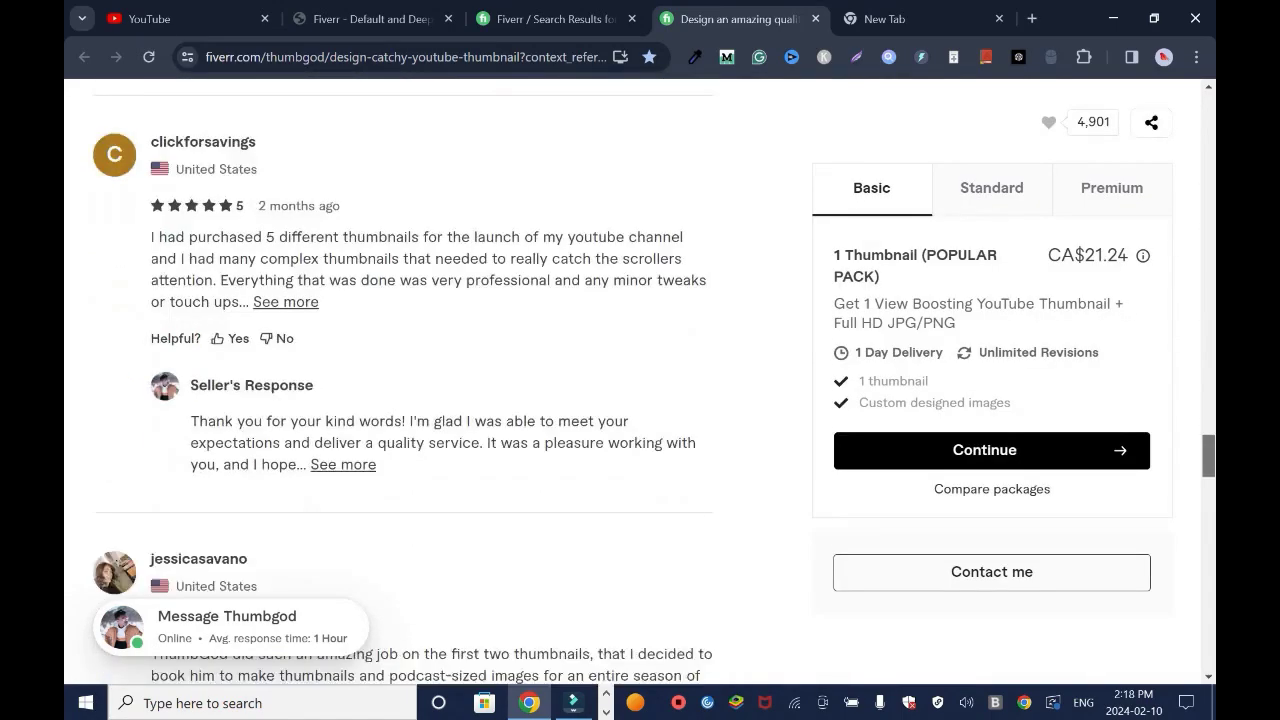
scroll(400, 380, "down", 3)
scroll(400, 380, "up", 4)
scroll(400, 380, "down", 5)
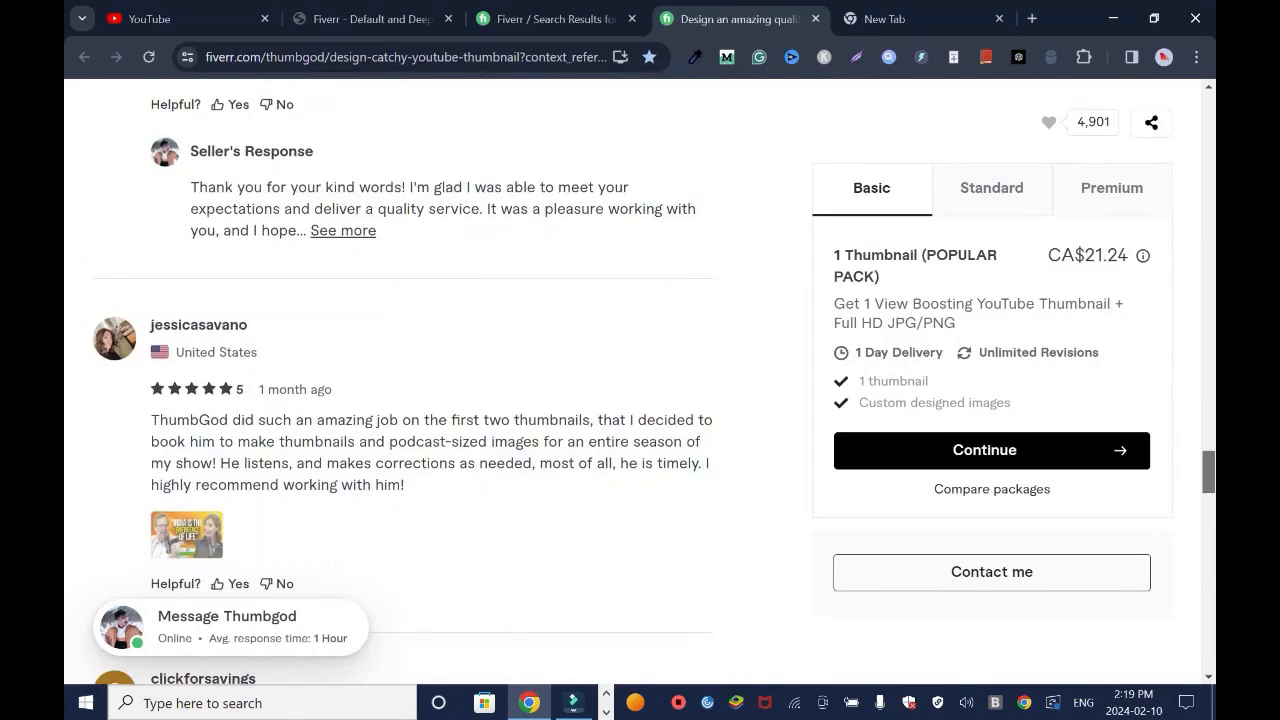
scroll(400, 380, "up", 3)
scroll(400, 380, "up", 4)
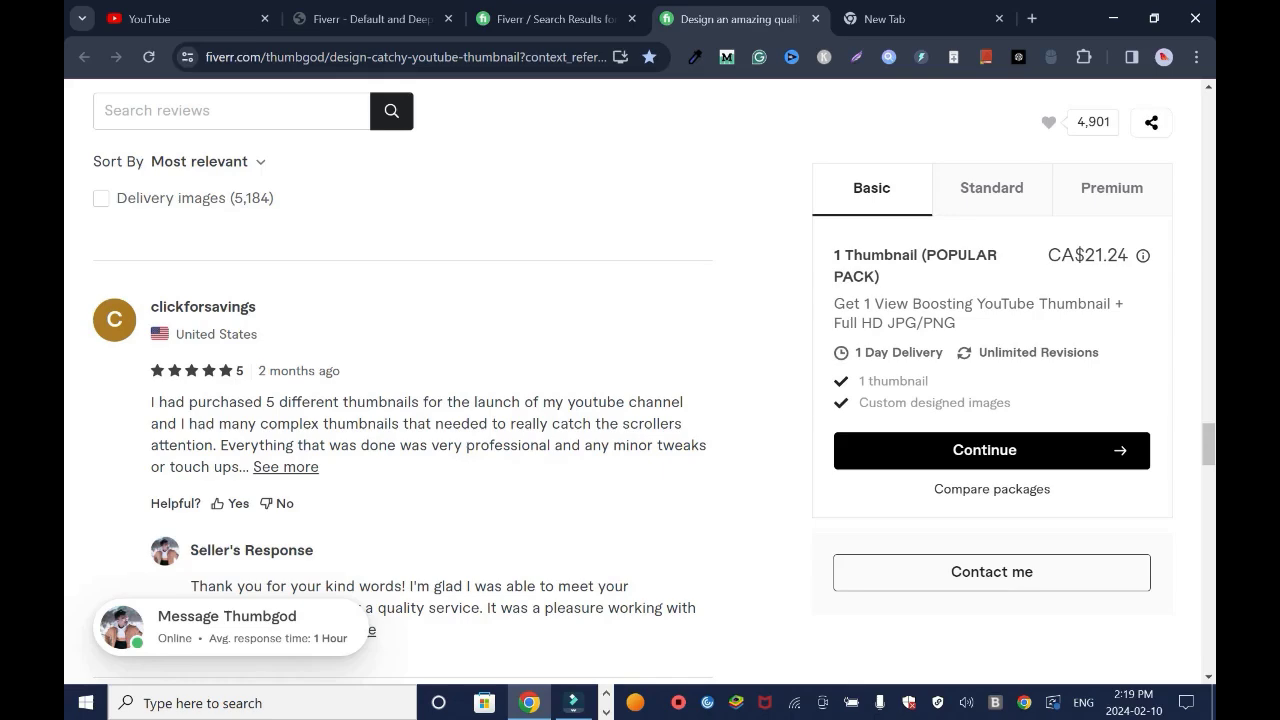
scroll(400, 380, "down", 3)
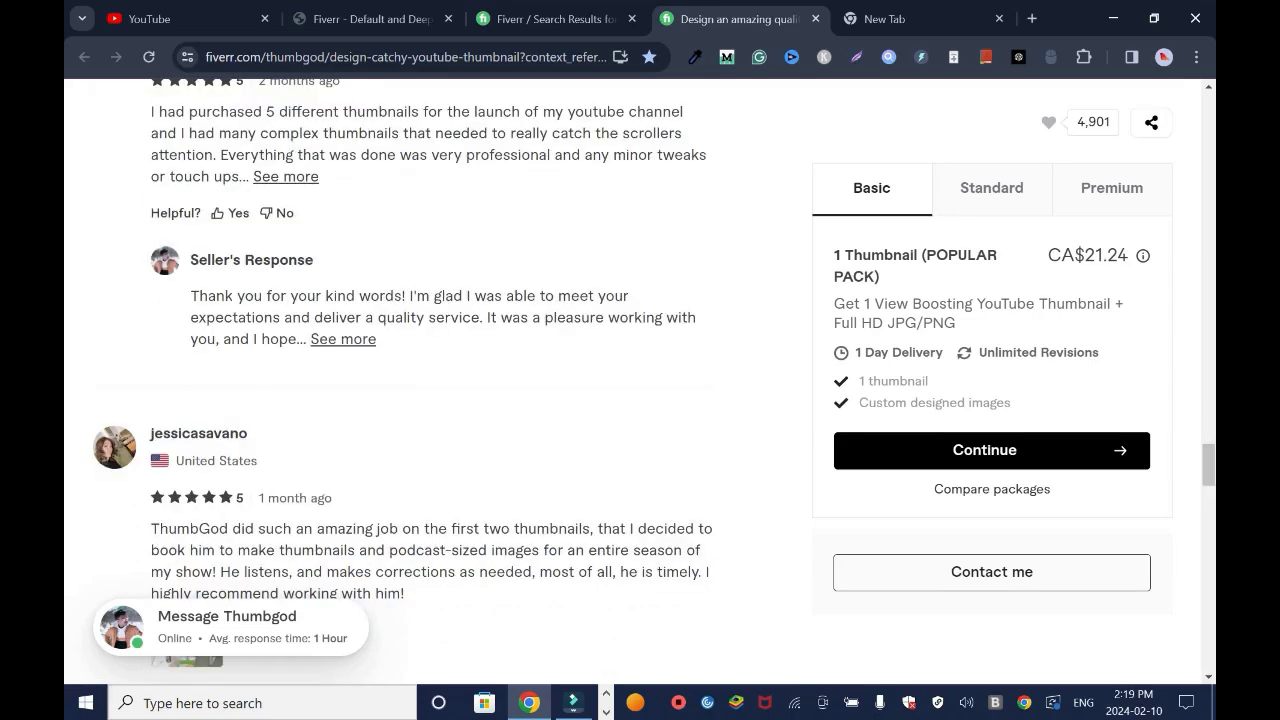
Copy the Fiverr Pro deep link from the affiliate links page.
left_click(370, 18)
left_click(342, 290)
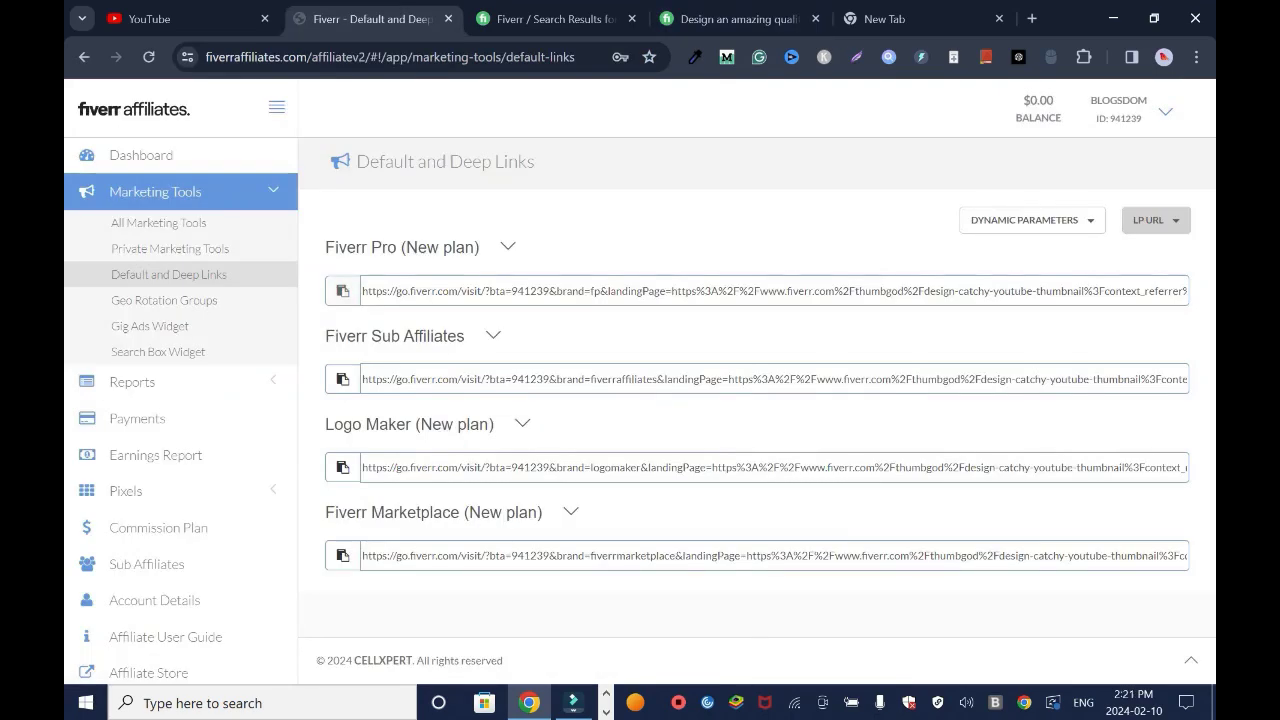
key("ctrl+9")
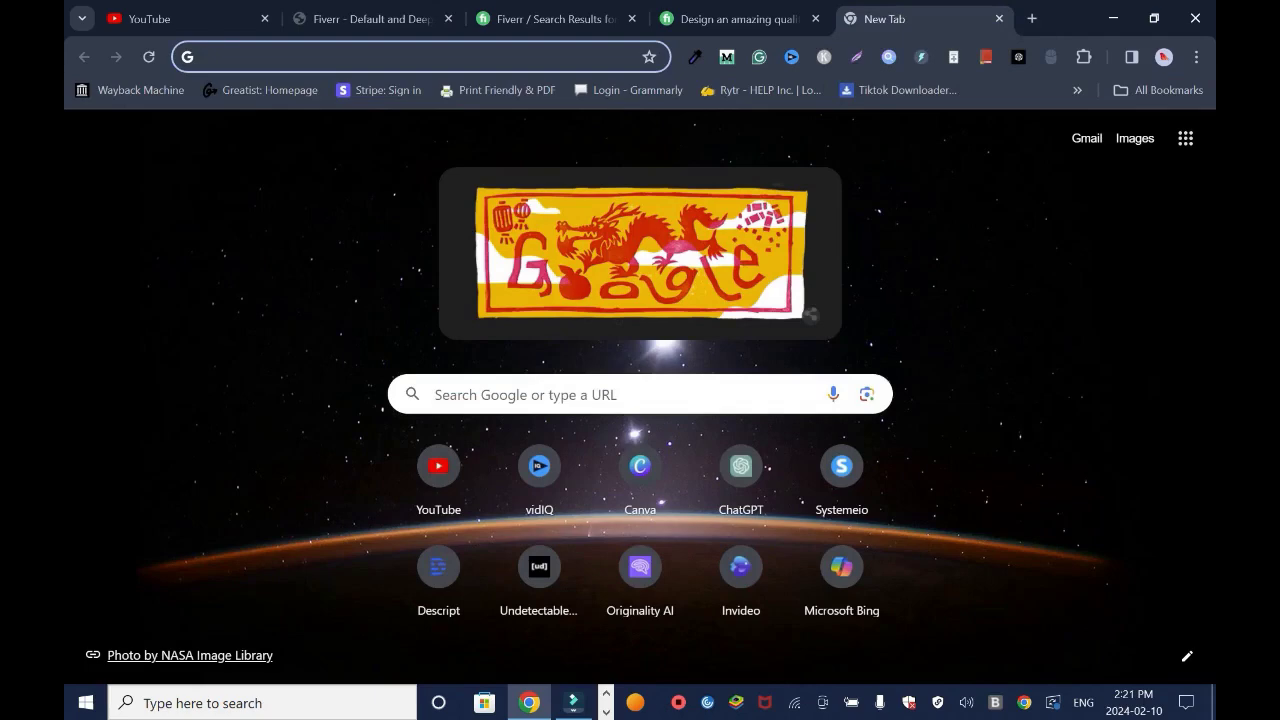
Test the deep link in an incognito window, close it, and reopen the Bitly dashboard.
key("ctrl+shift+n")
key("ctrl+v")
key("Return")
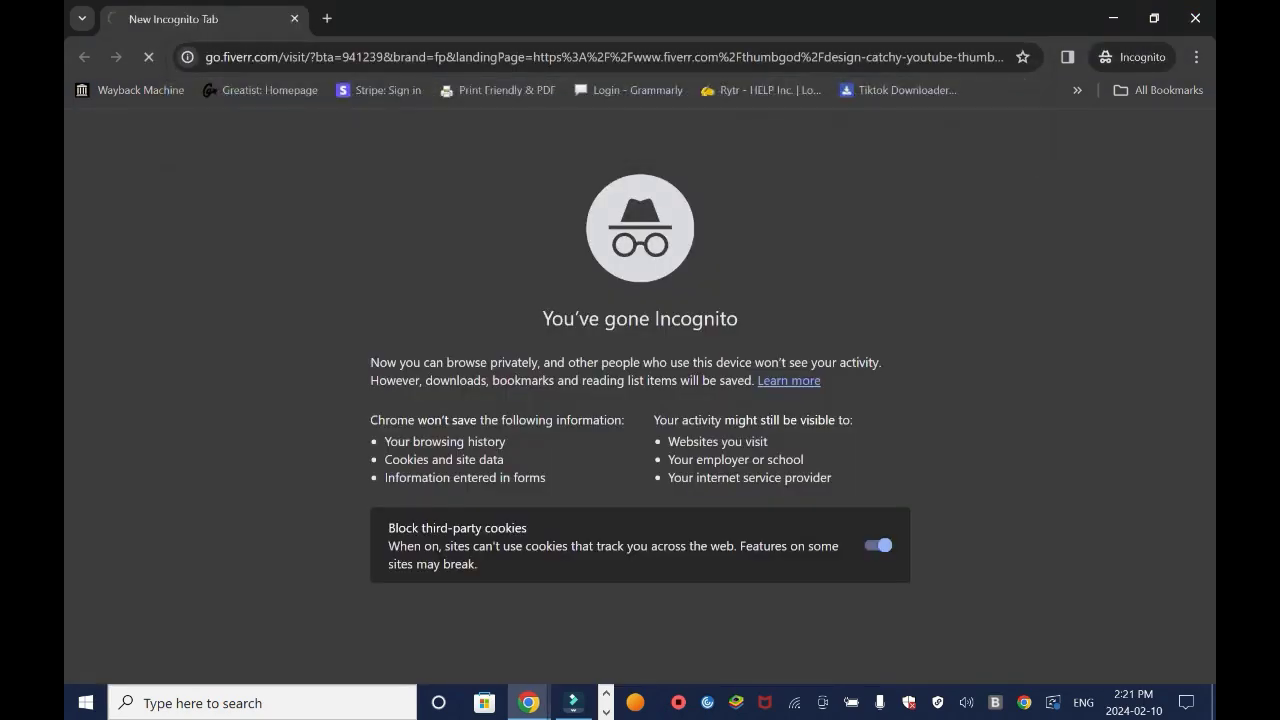
key("ctrl+w")
key("ctrl+shift+t")
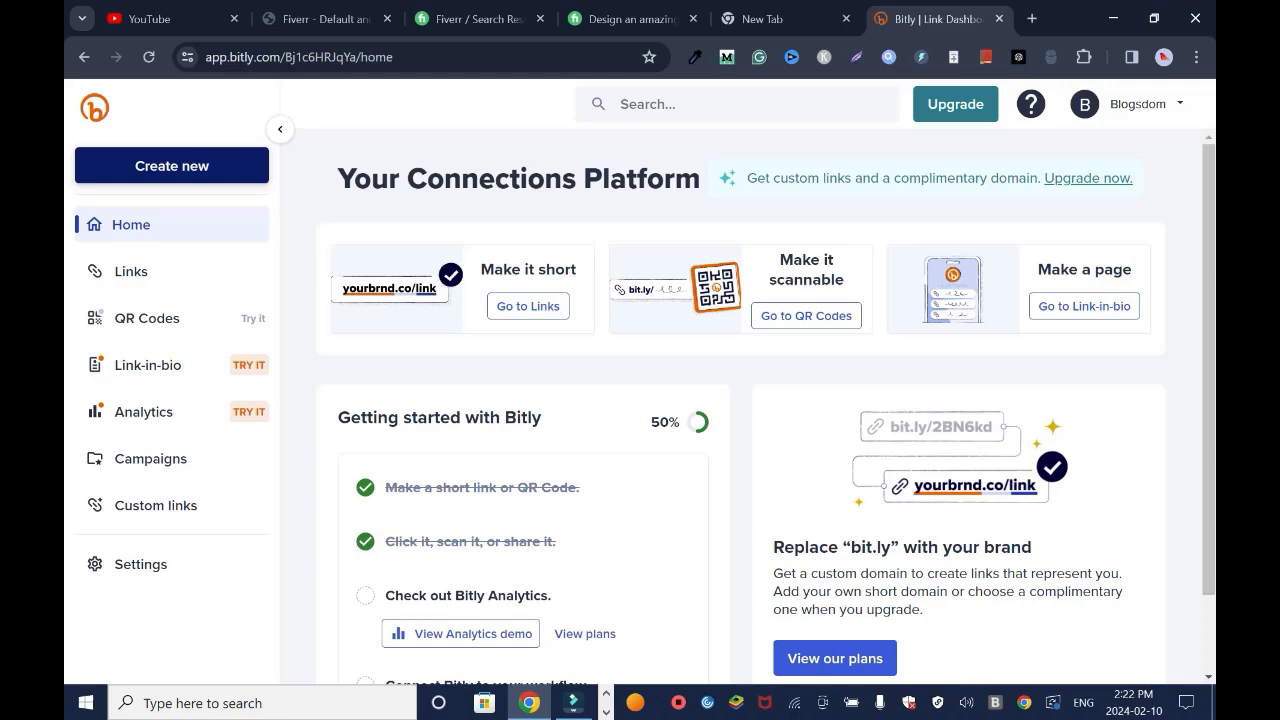
Draft a new Bitly link with the deep link as destination, titled 'YouTube Thumbnail - 01'.
key("c")
key("b")
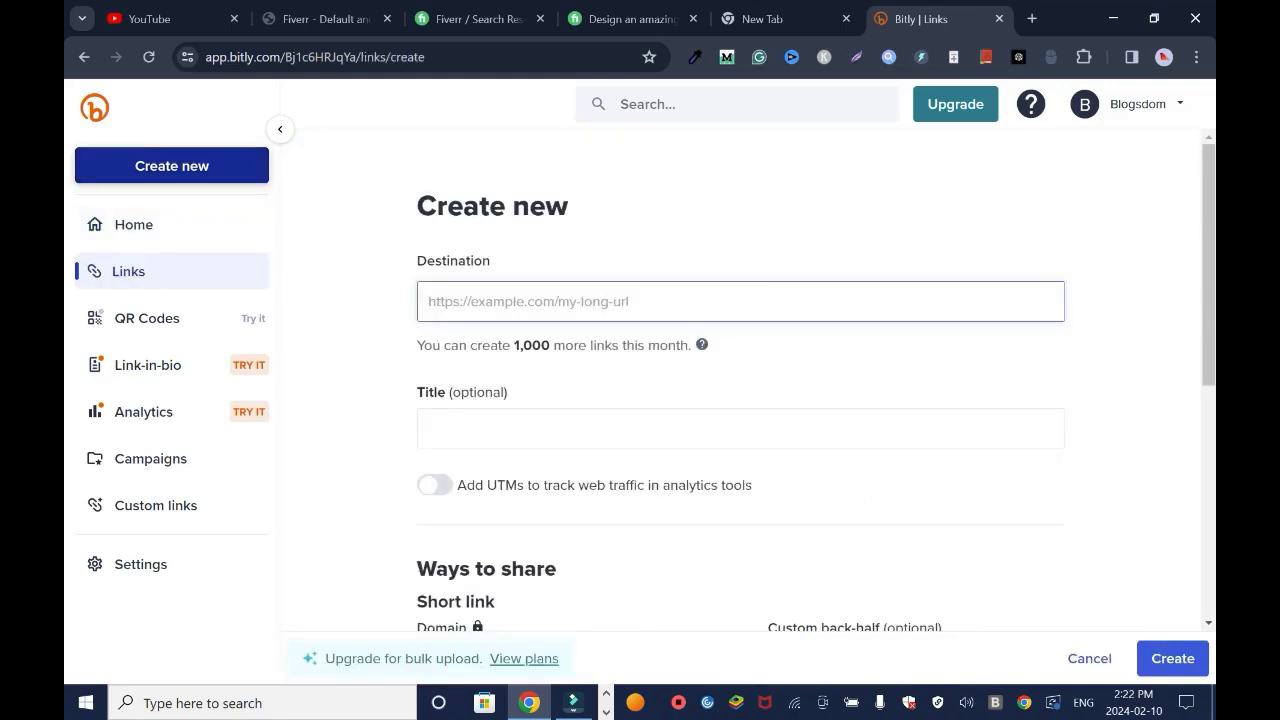
key("ctrl+v")
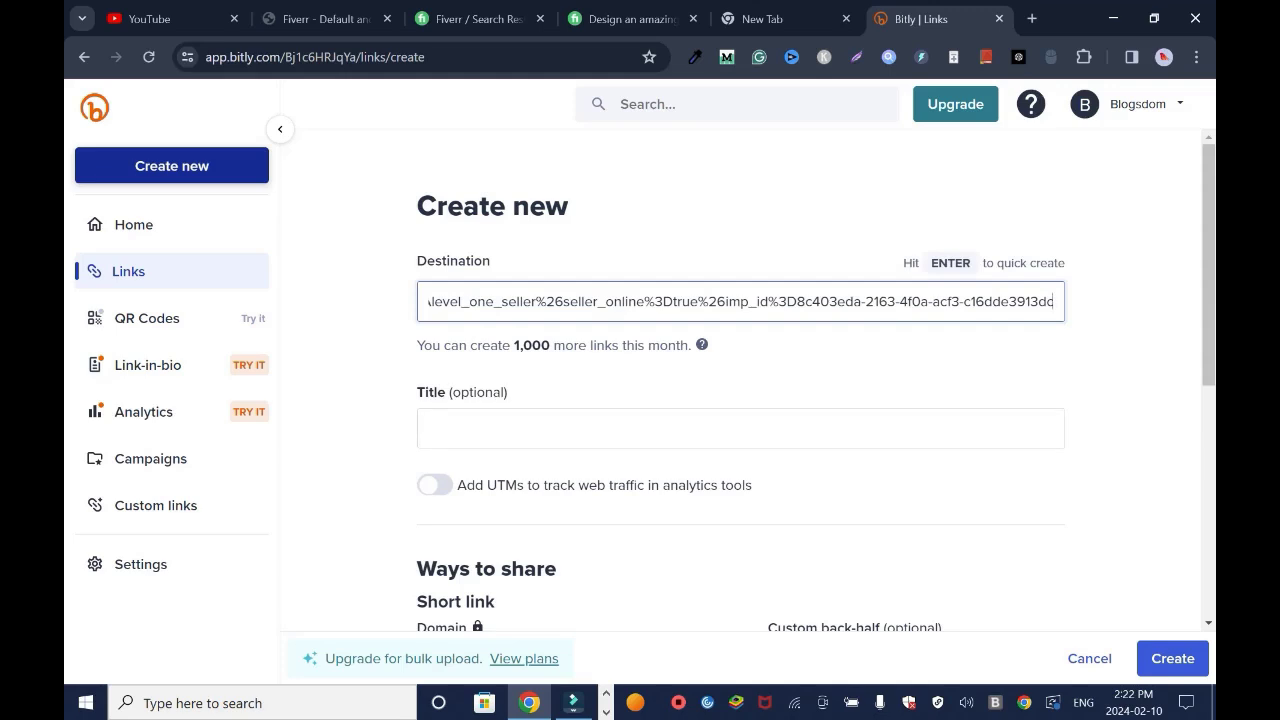
key("Tab")
type("YouTube Thumbnail")
key("Left")
key("Left")
key("Left")
type("Tube ")
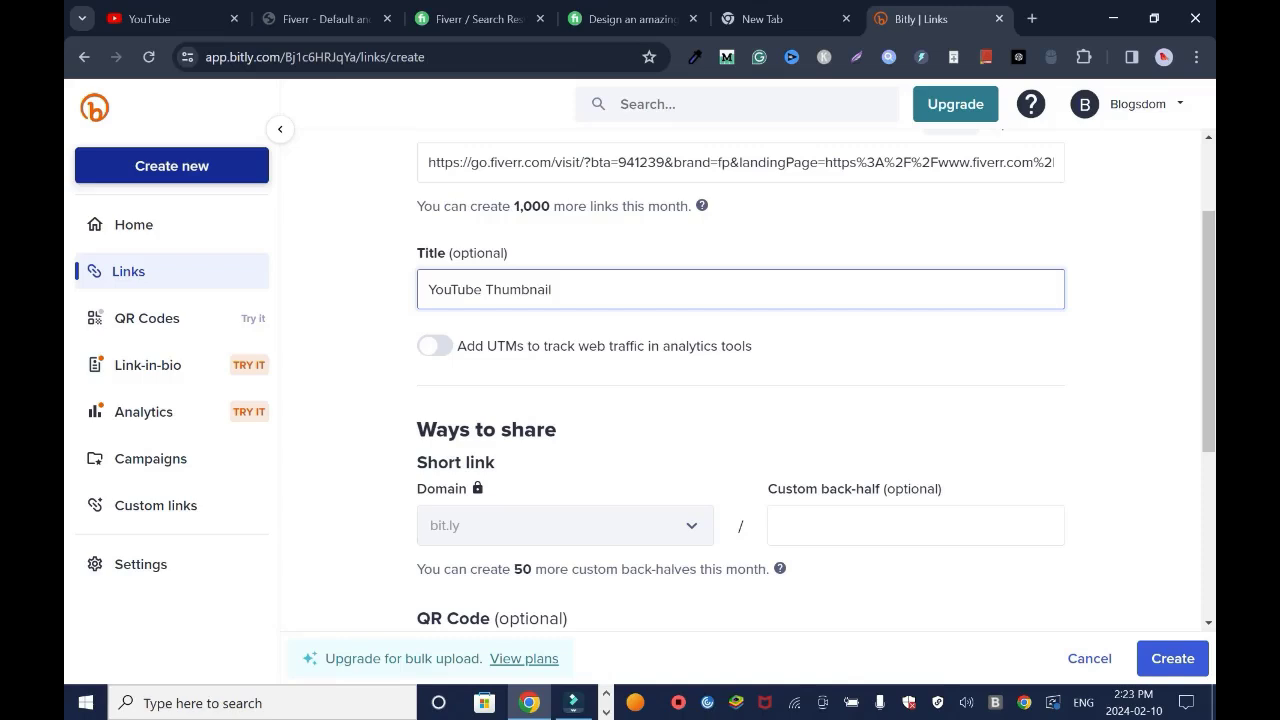
type("01")
type("-")
Look over the rest of the link form, then discard the draft.
scroll(740, 380, "down", 2)
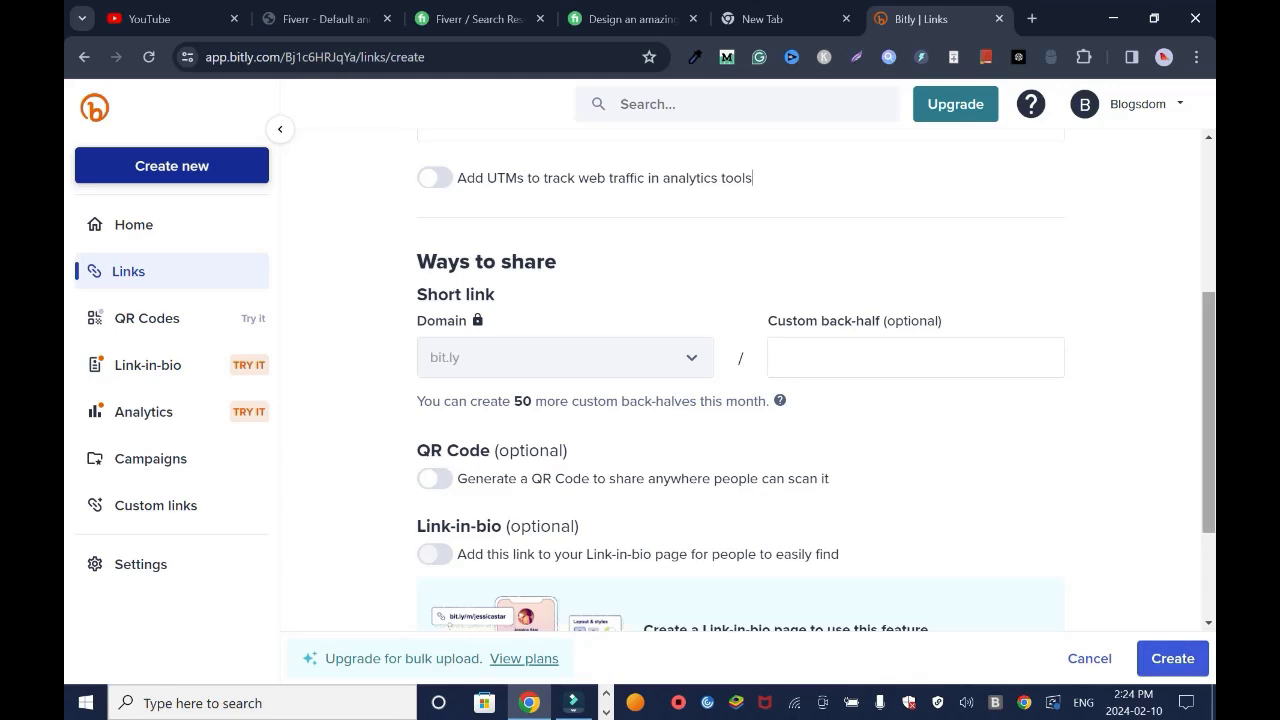
scroll(1208, 410, "down", 2)
scroll(1208, 410, "up", 3)
scroll(816, 388, "up", 2)
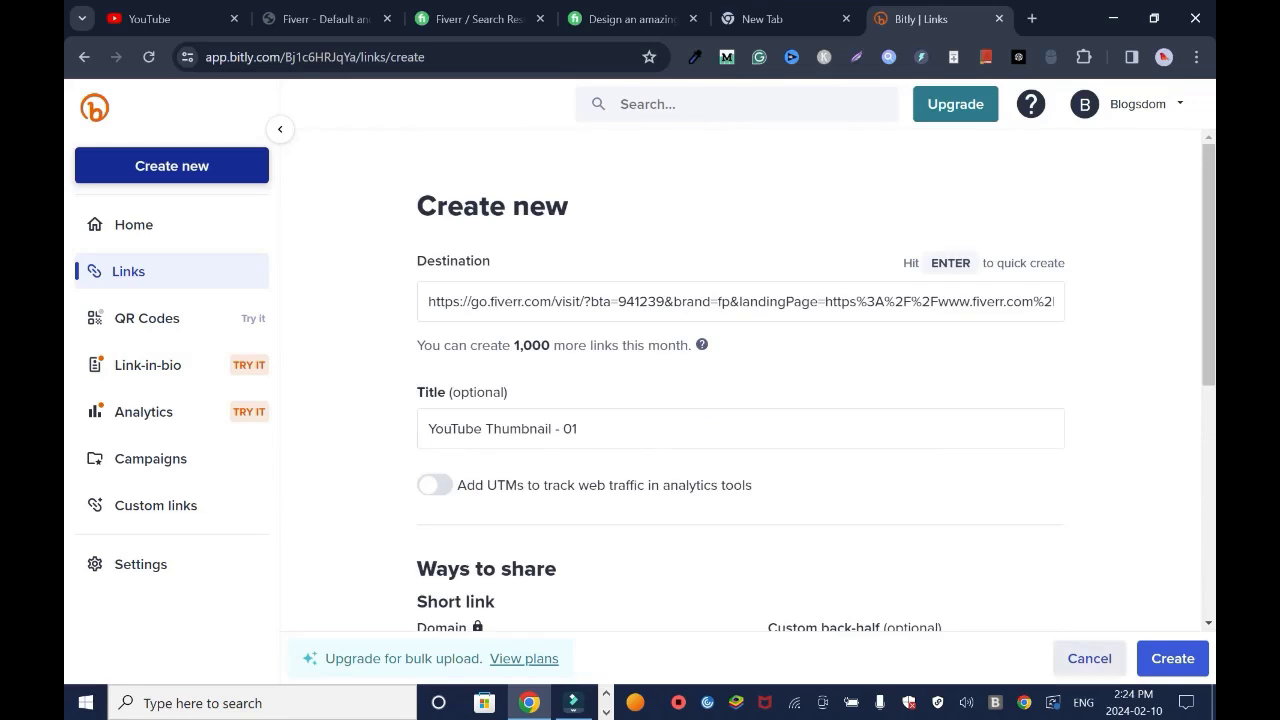
left_click(1089, 658)
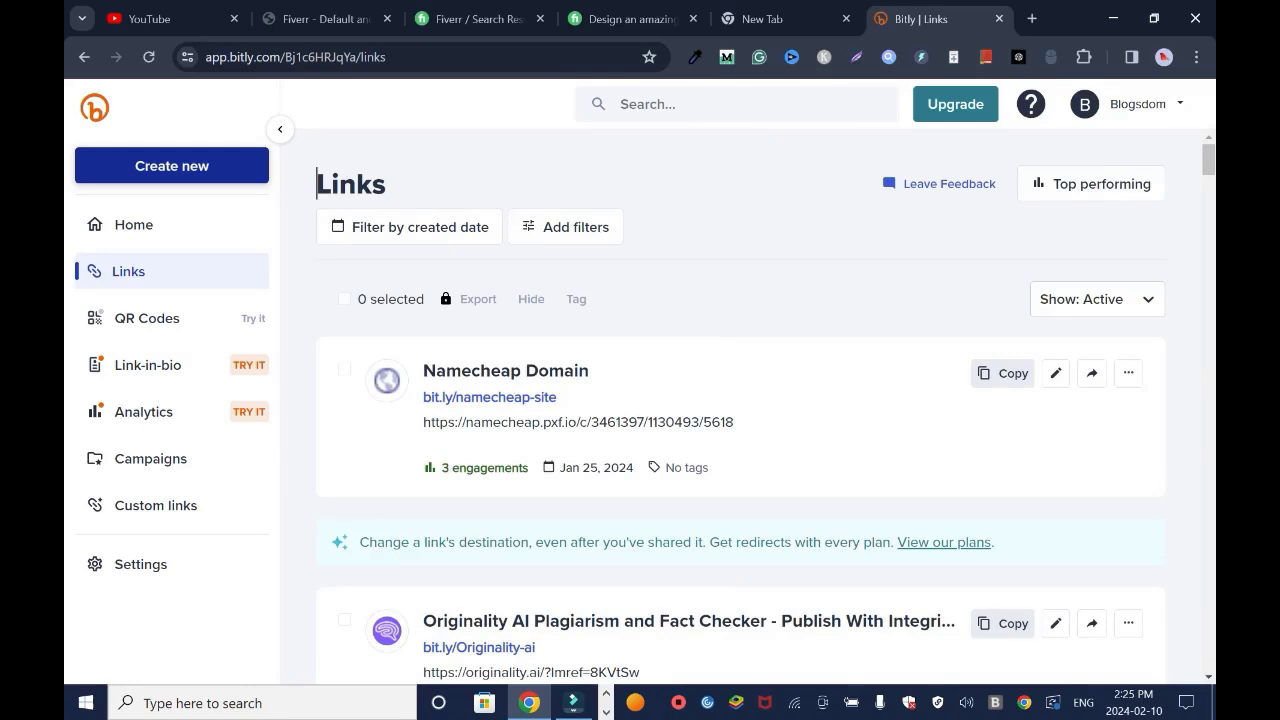